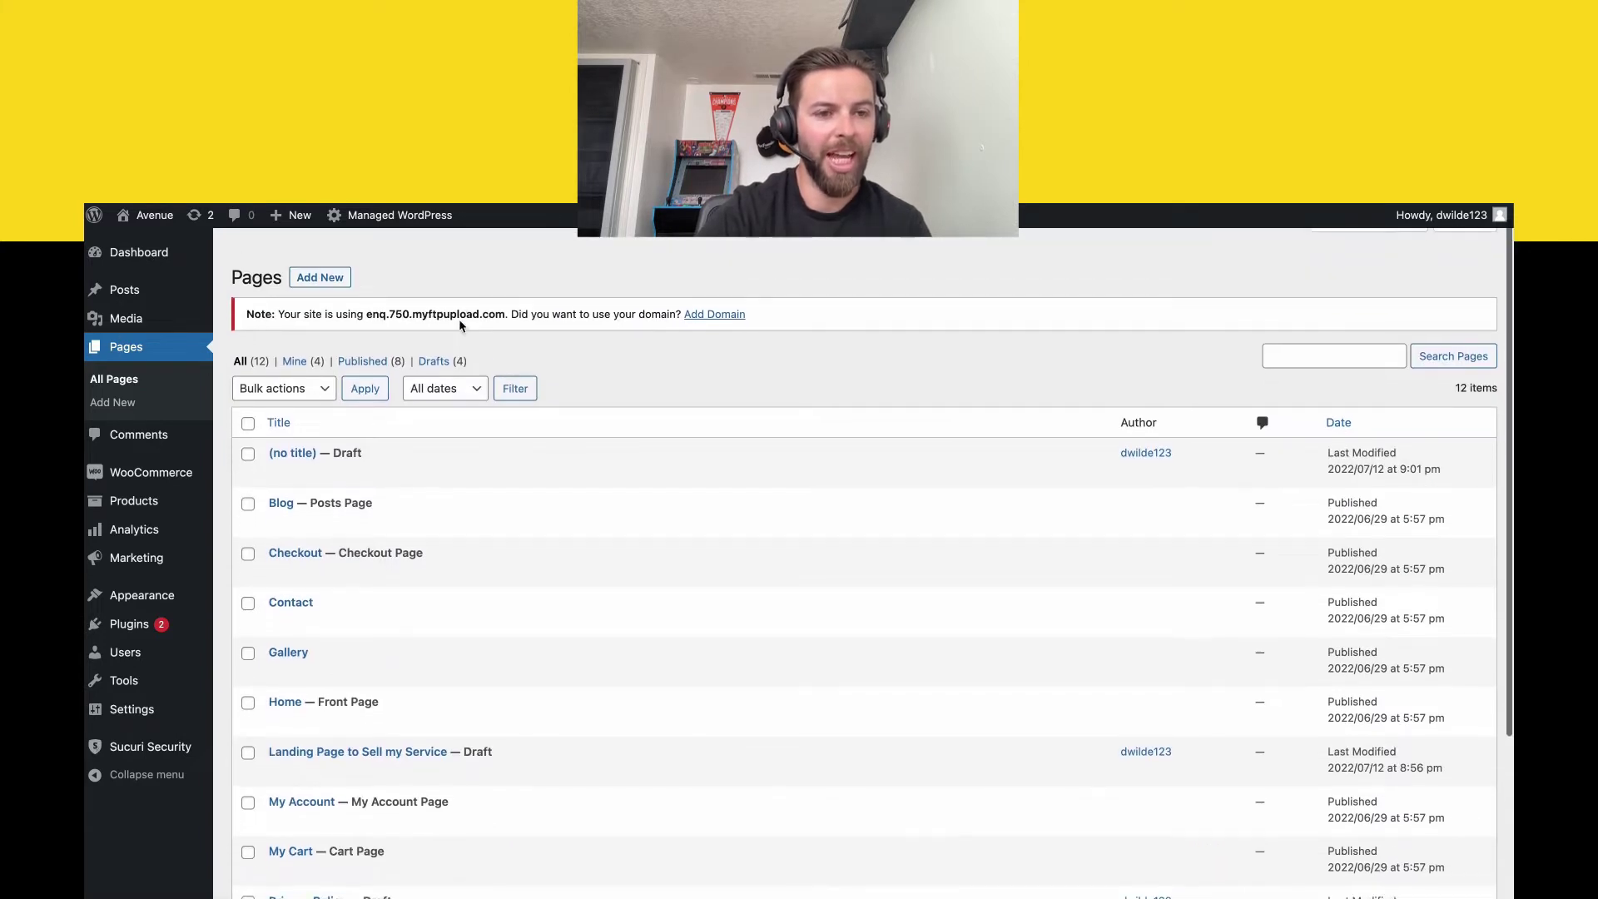
Start a new page with Add New on the Pages screen.
{"action": "left_click", "coordinate": [330, 303]}
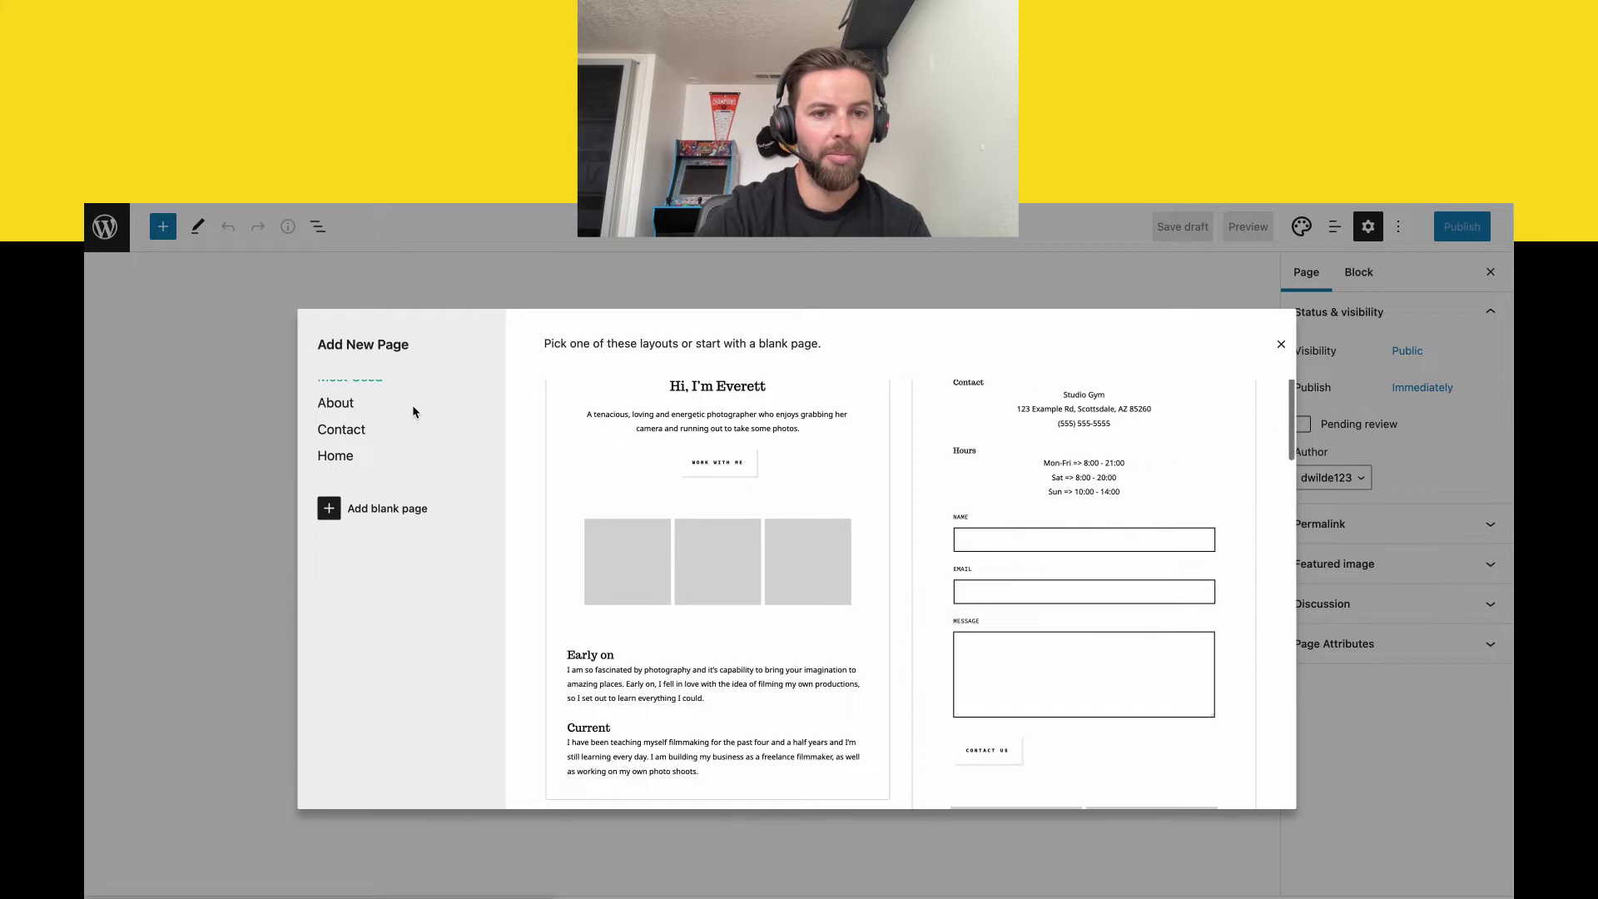
Browse the suggested page layouts, then choose Add blank page instead.
{"action": "scroll", "coordinate": [528, 435], "scroll_direction": "down", "scroll_amount": 1}
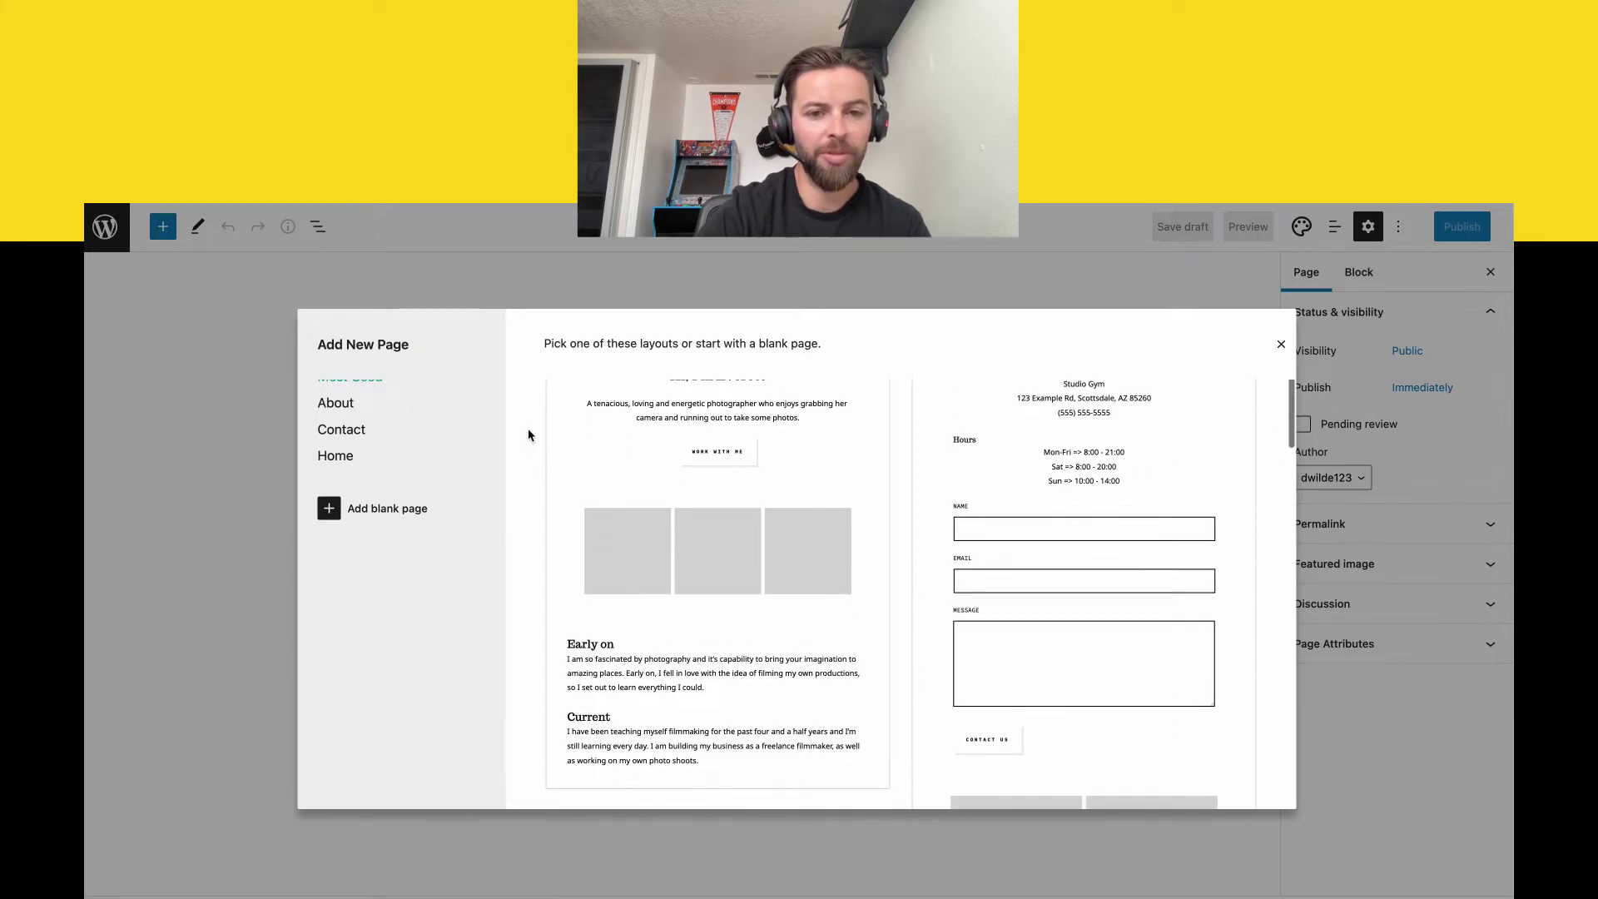
{"action": "scroll", "coordinate": [528, 434], "scroll_direction": "up", "scroll_amount": 1}
{"action": "scroll", "coordinate": [759, 477], "scroll_direction": "down", "scroll_amount": 1}
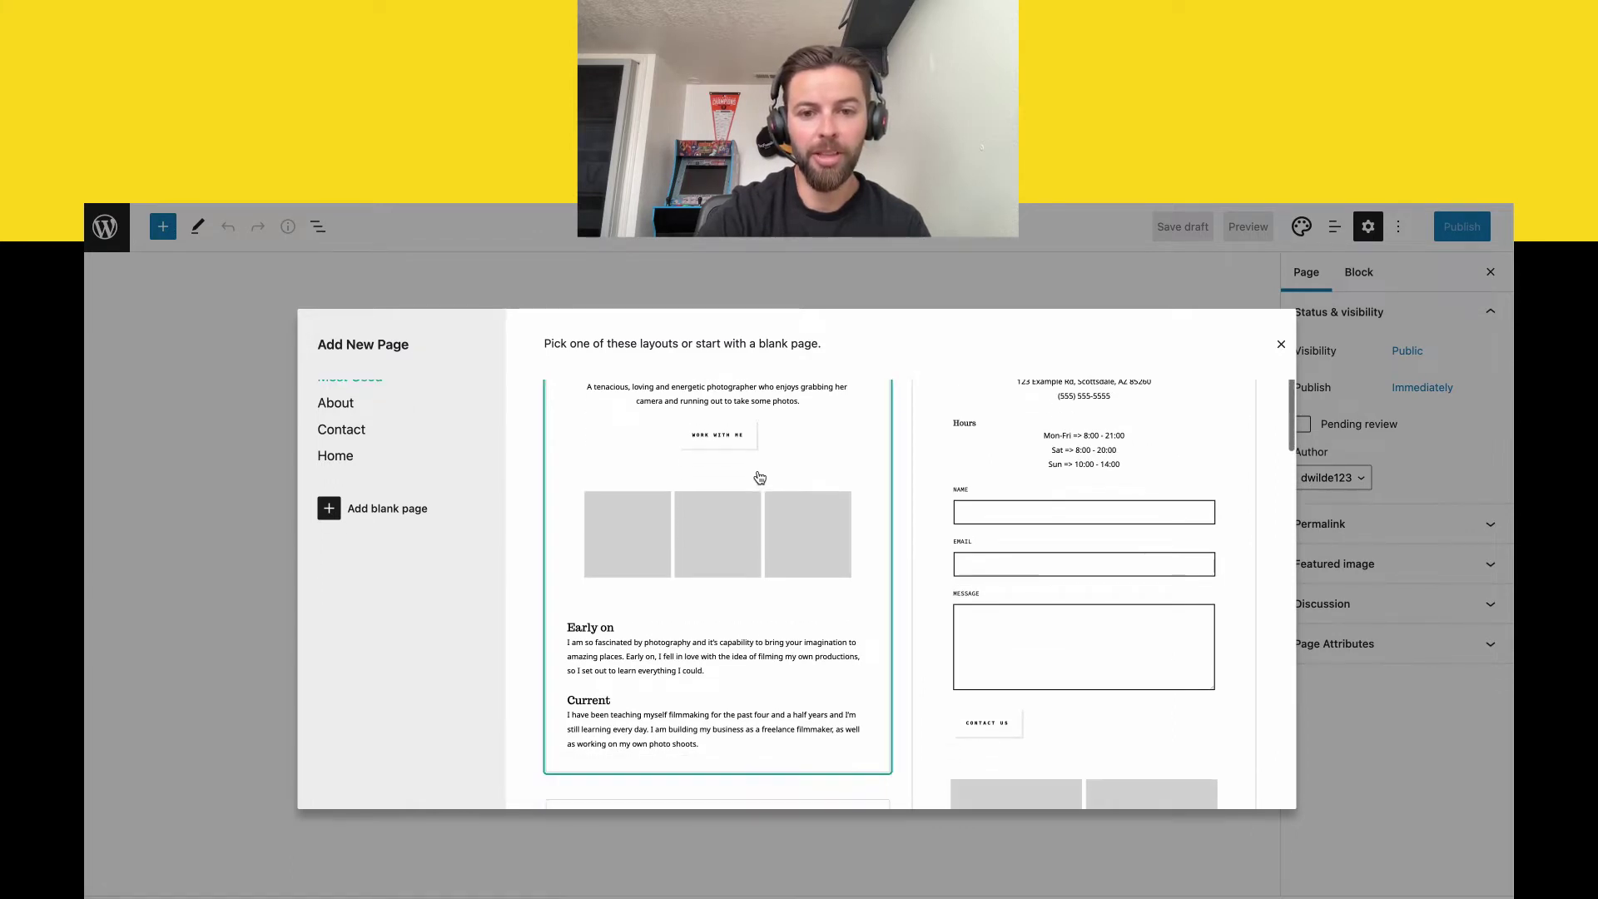
{"action": "scroll", "coordinate": [910, 486], "scroll_direction": "down", "scroll_amount": 4}
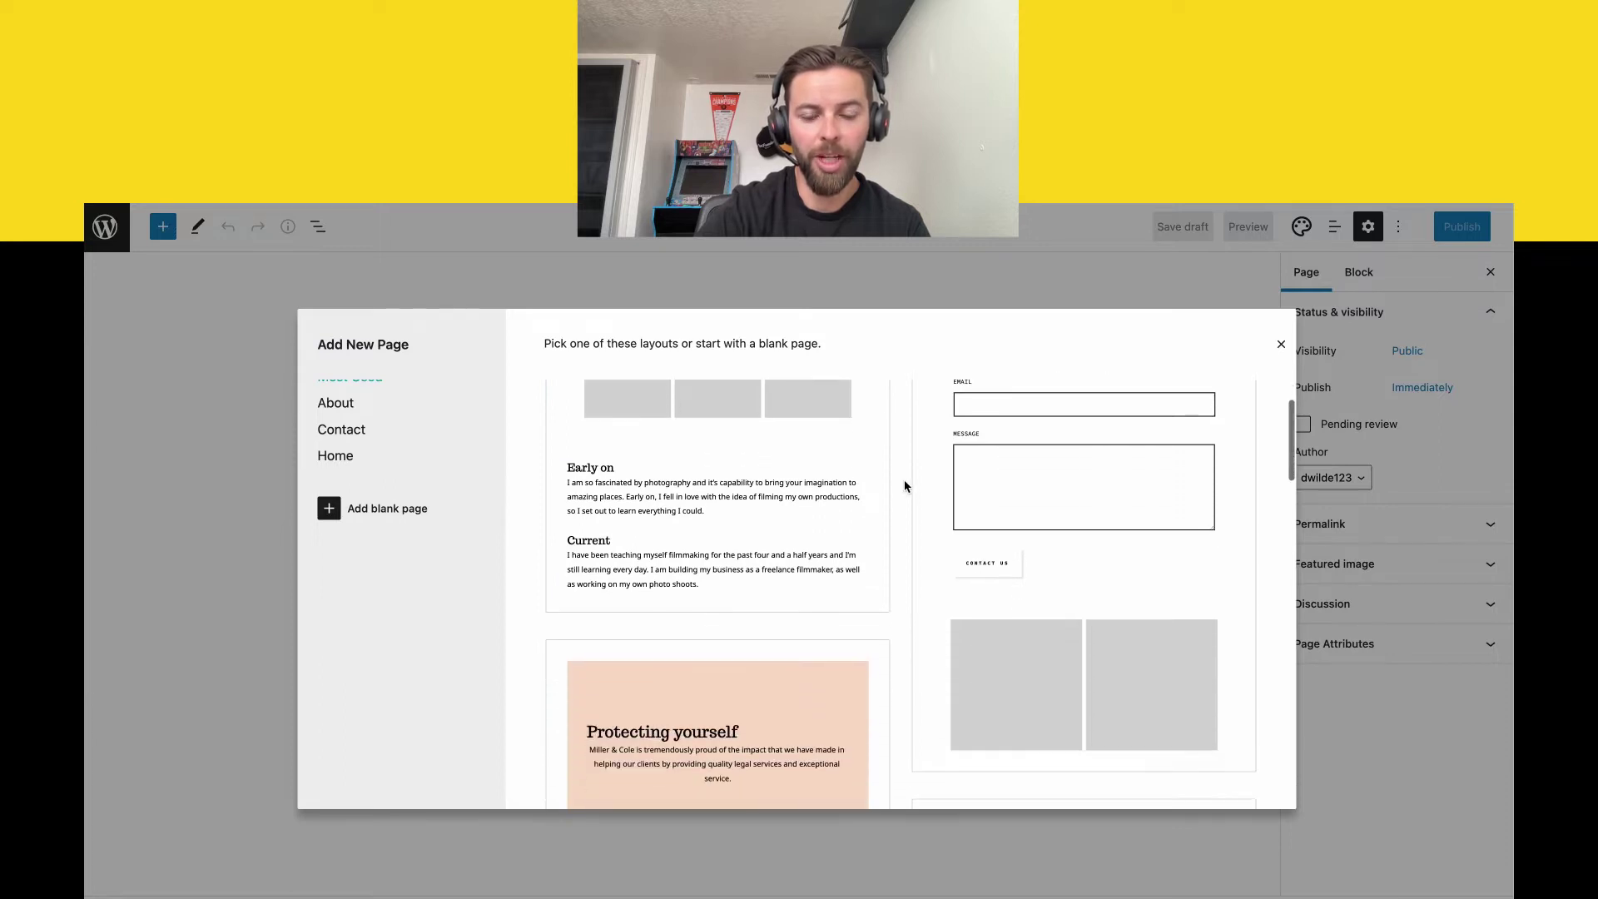
{"action": "scroll", "coordinate": [905, 486], "scroll_direction": "down", "scroll_amount": 10}
{"action": "scroll", "coordinate": [905, 486], "scroll_direction": "up", "scroll_amount": 15}
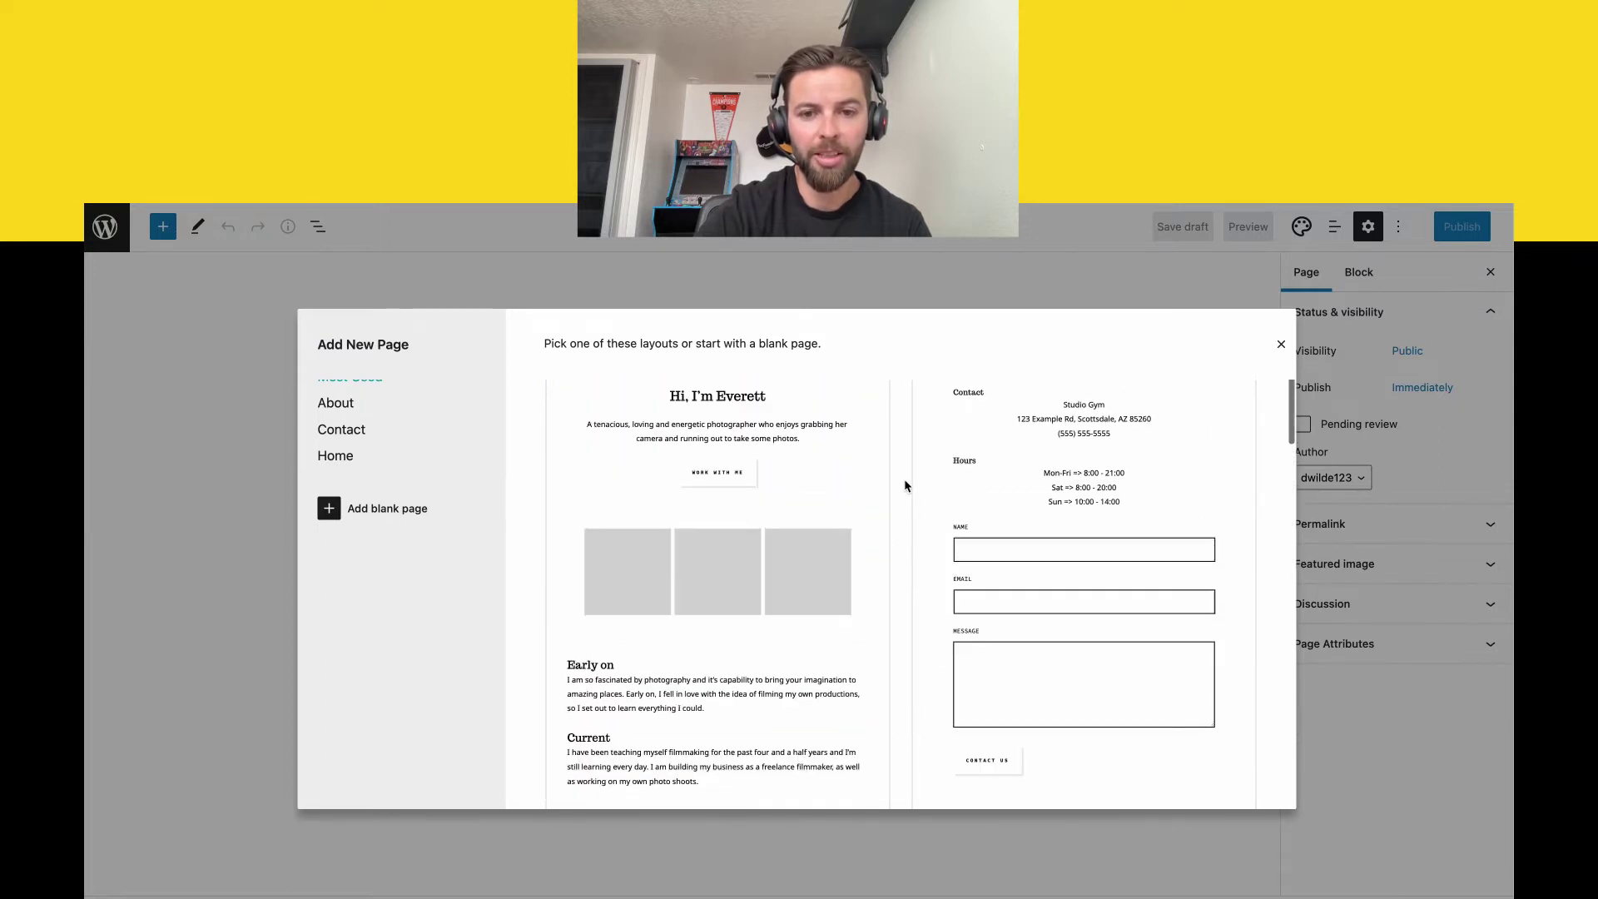
{"action": "scroll", "coordinate": [904, 485], "scroll_direction": "up", "scroll_amount": 1}
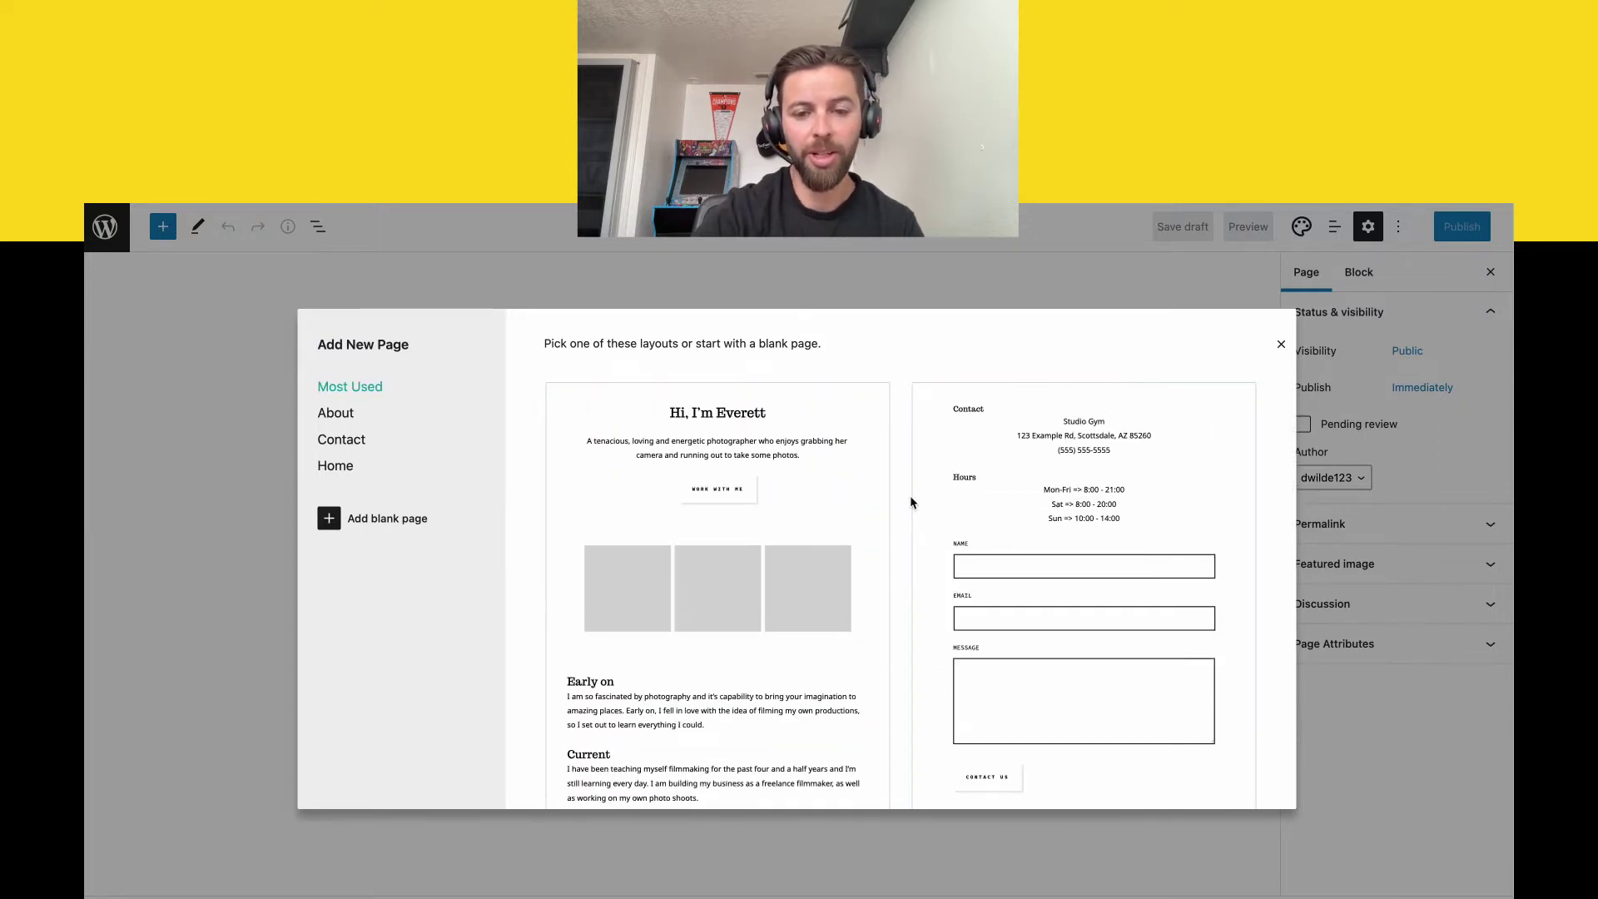
{"action": "scroll", "coordinate": [911, 497], "scroll_direction": "down", "scroll_amount": 10}
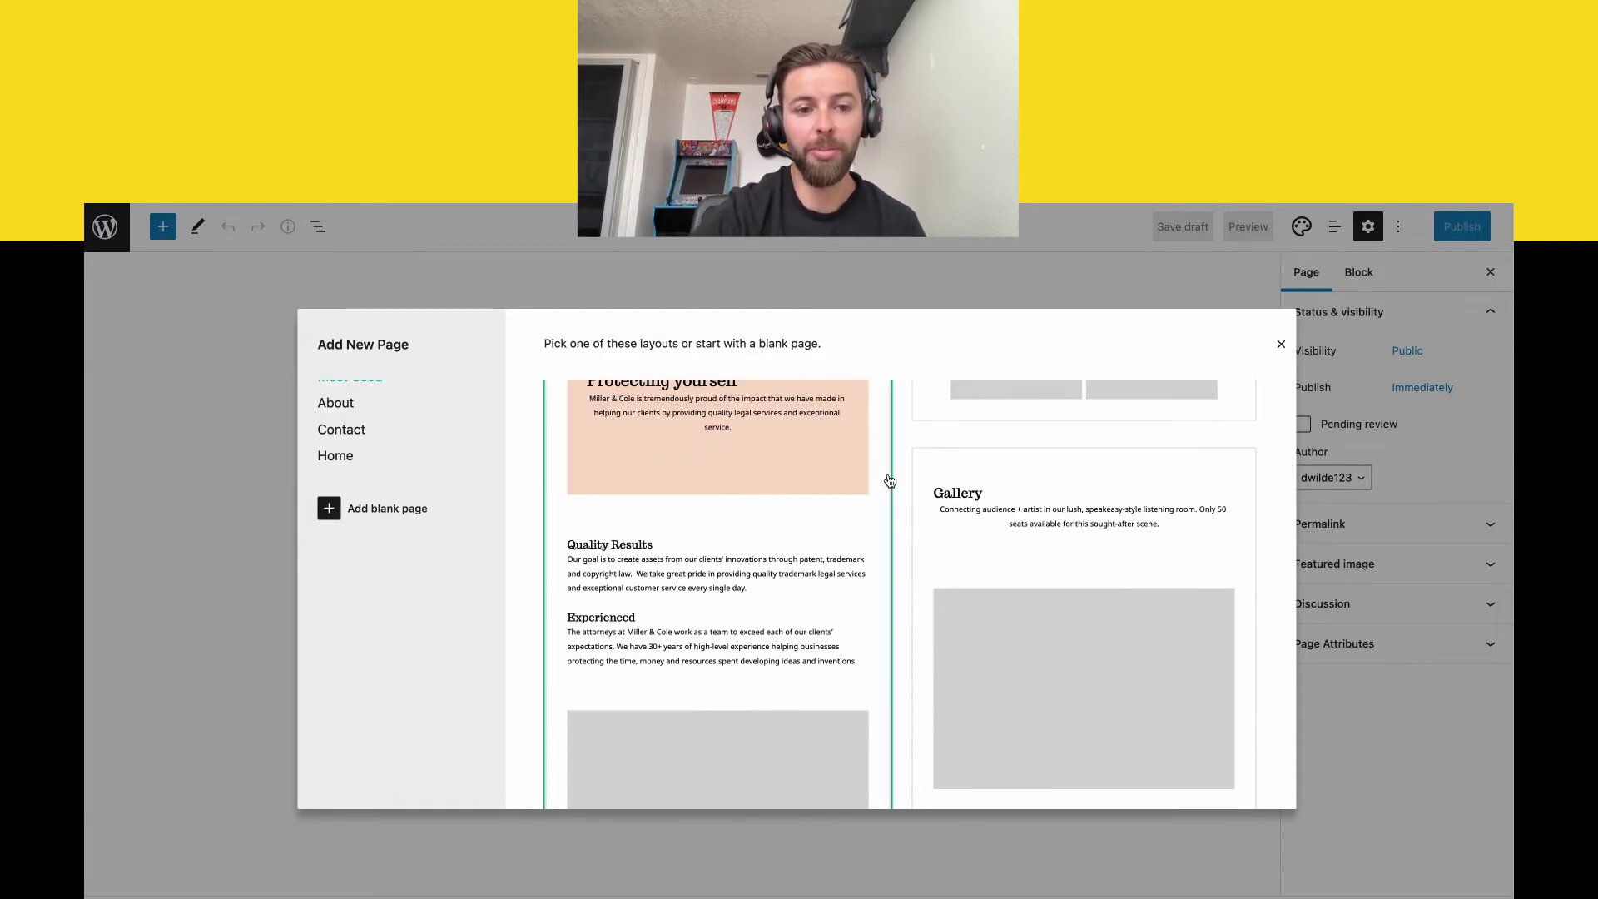
{"action": "scroll", "coordinate": [890, 481], "scroll_direction": "down", "scroll_amount": 3}
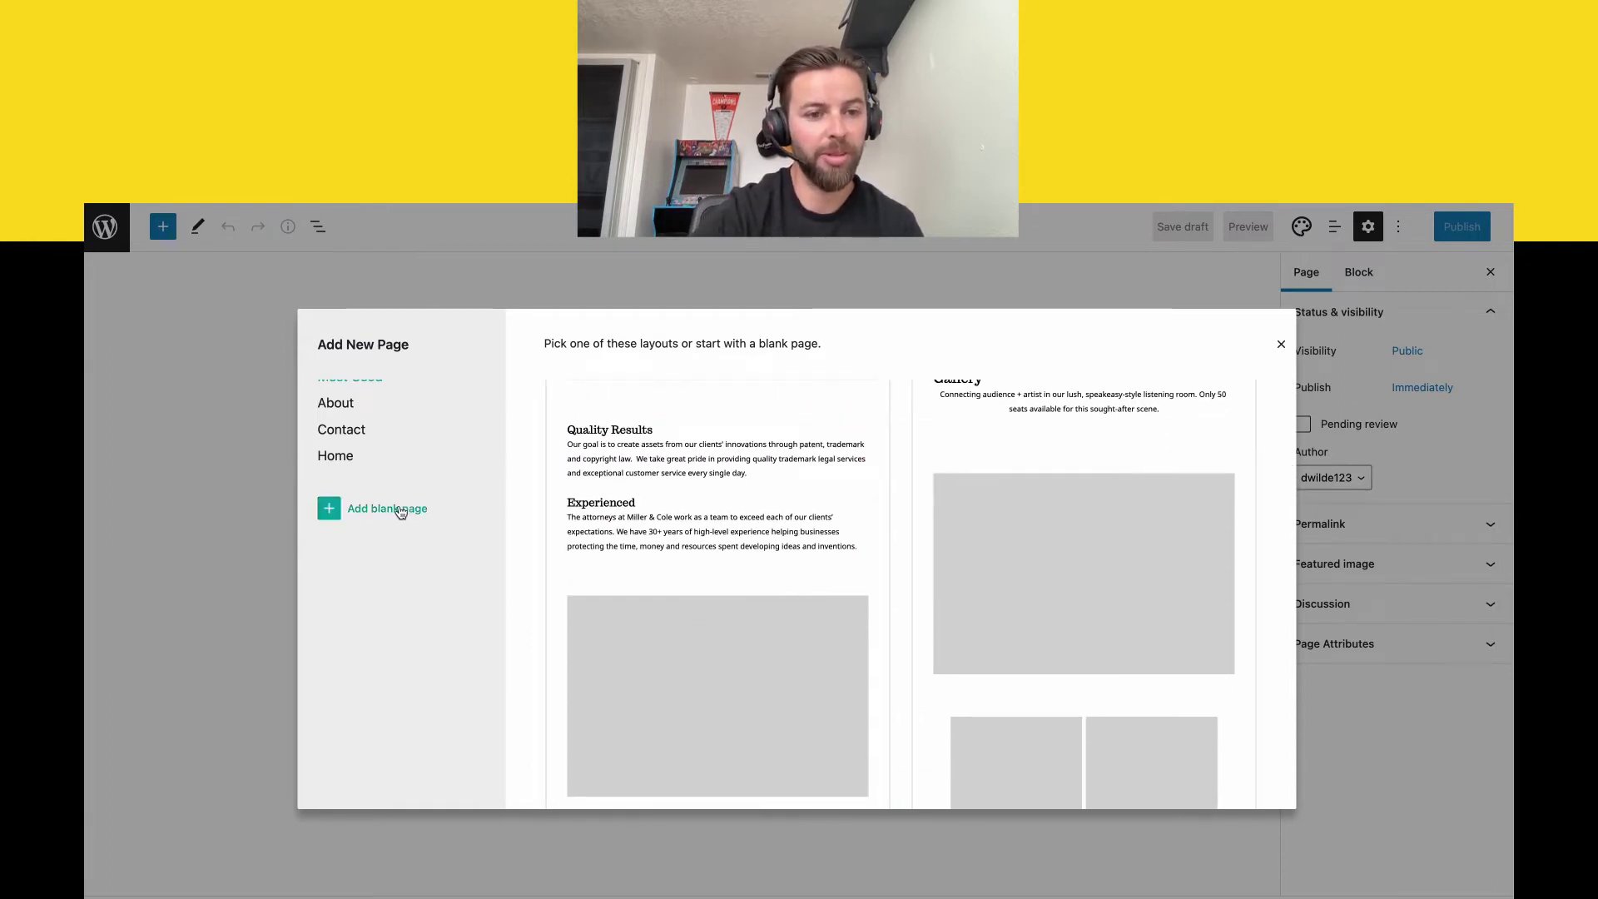
{"action": "left_click", "coordinate": [331, 513]}
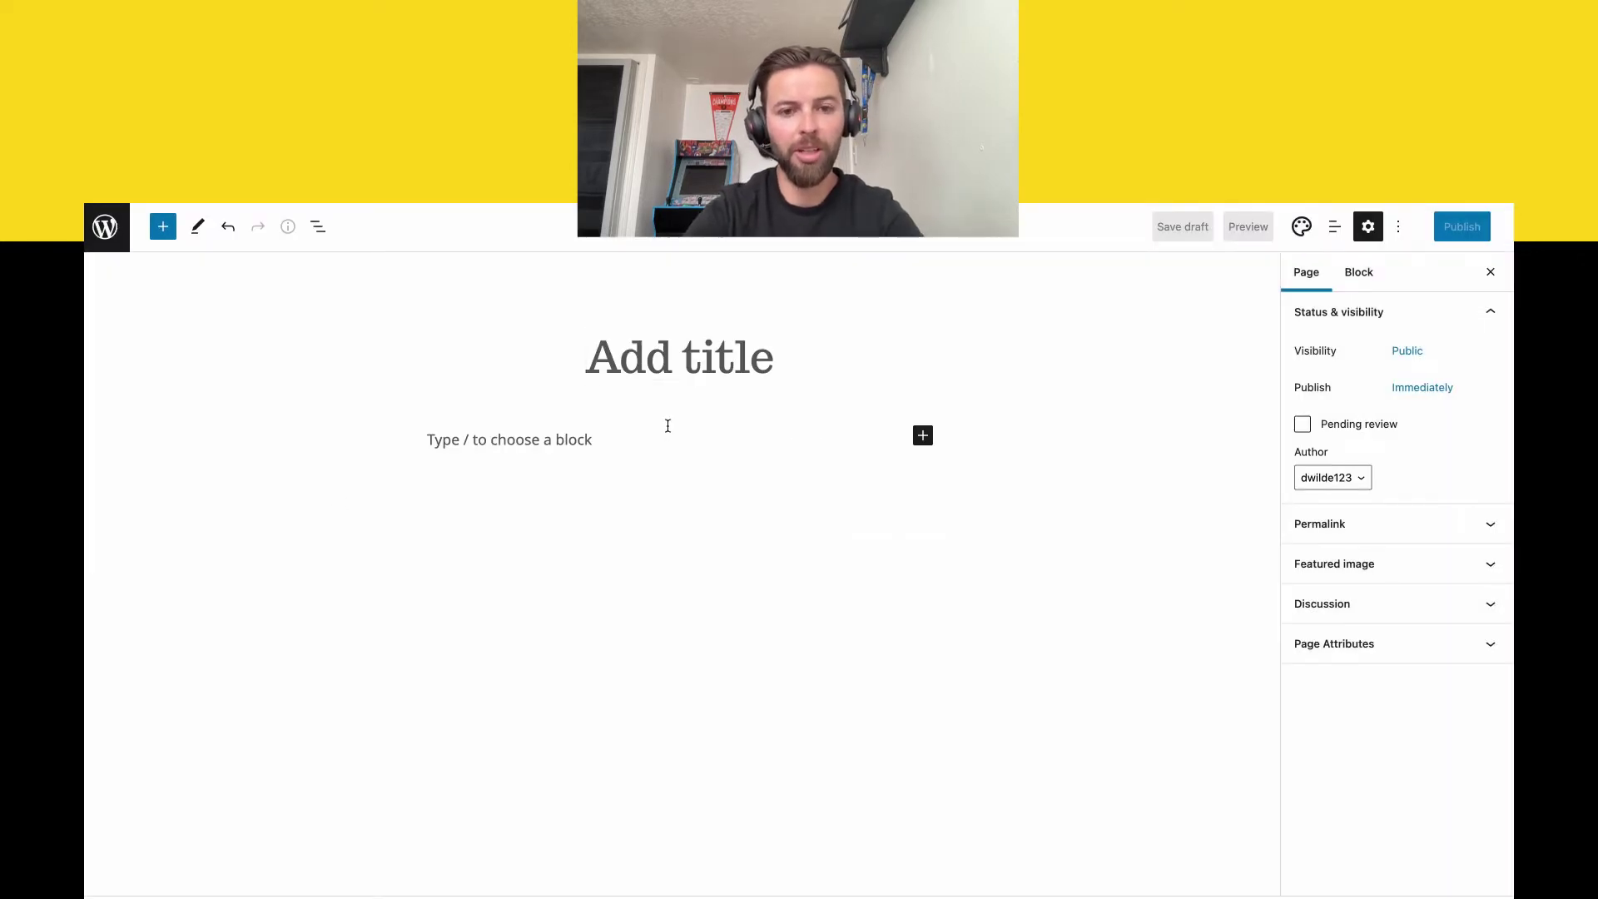
Title the page 'Landing Page to Sell my Subscription Service'.
{"action": "type", "text": "Landing PAge"}
{"action": "key", "text": "BackSpace"}
{"action": "key", "text": "BackSpace"}
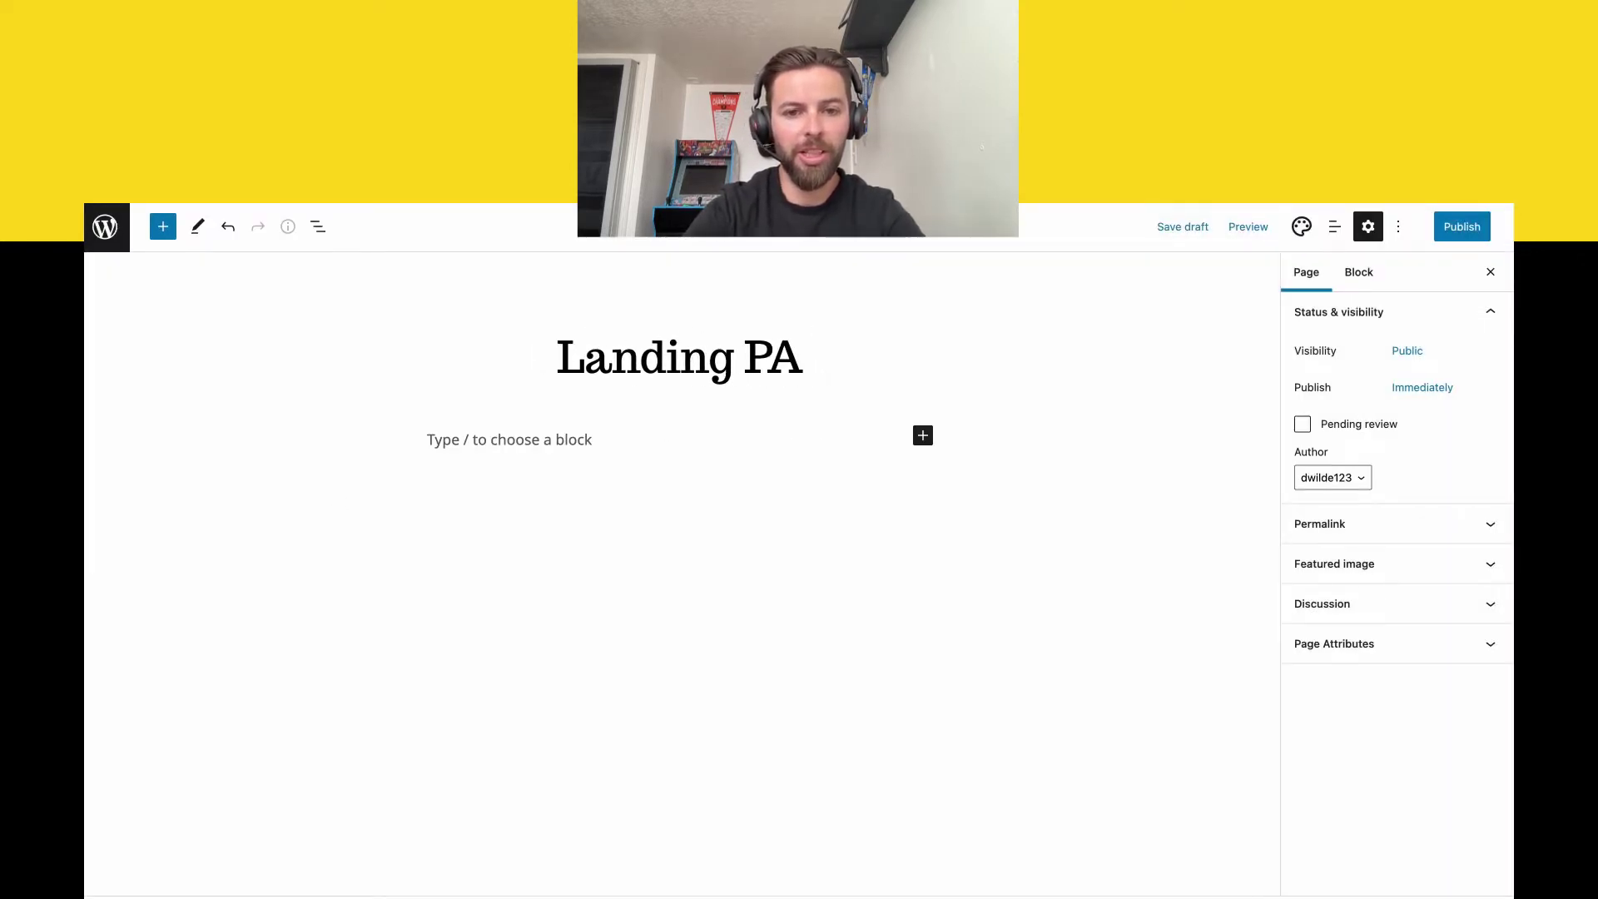
{"action": "key", "text": "BackSpace"}
{"action": "type", "text": "age"}
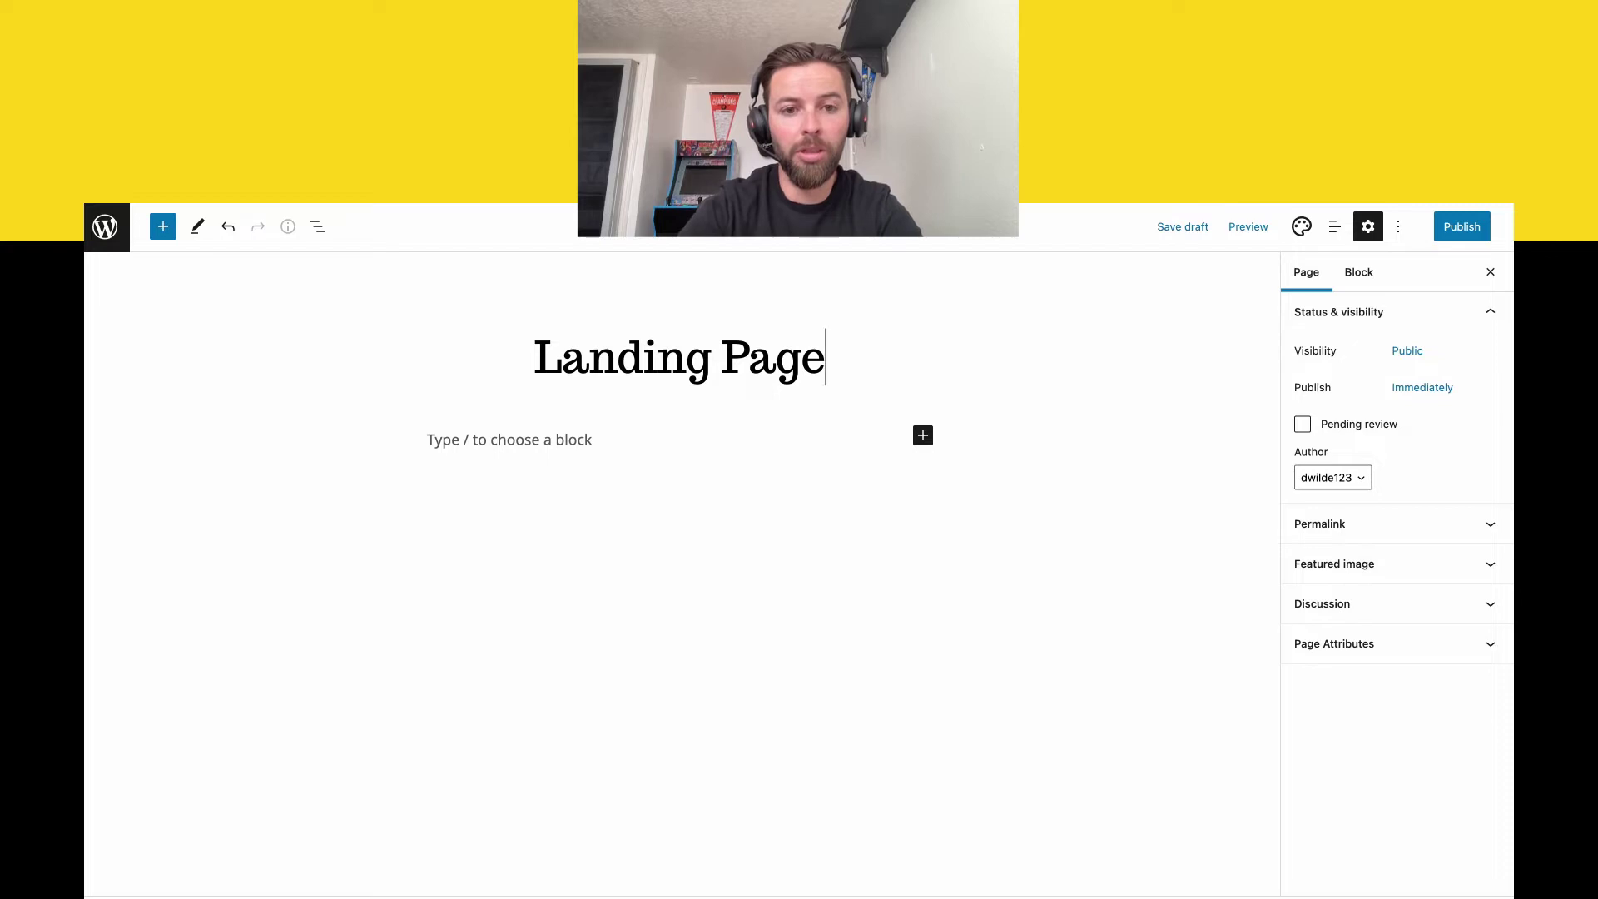
{"action": "type", "text": "to Sell my "}
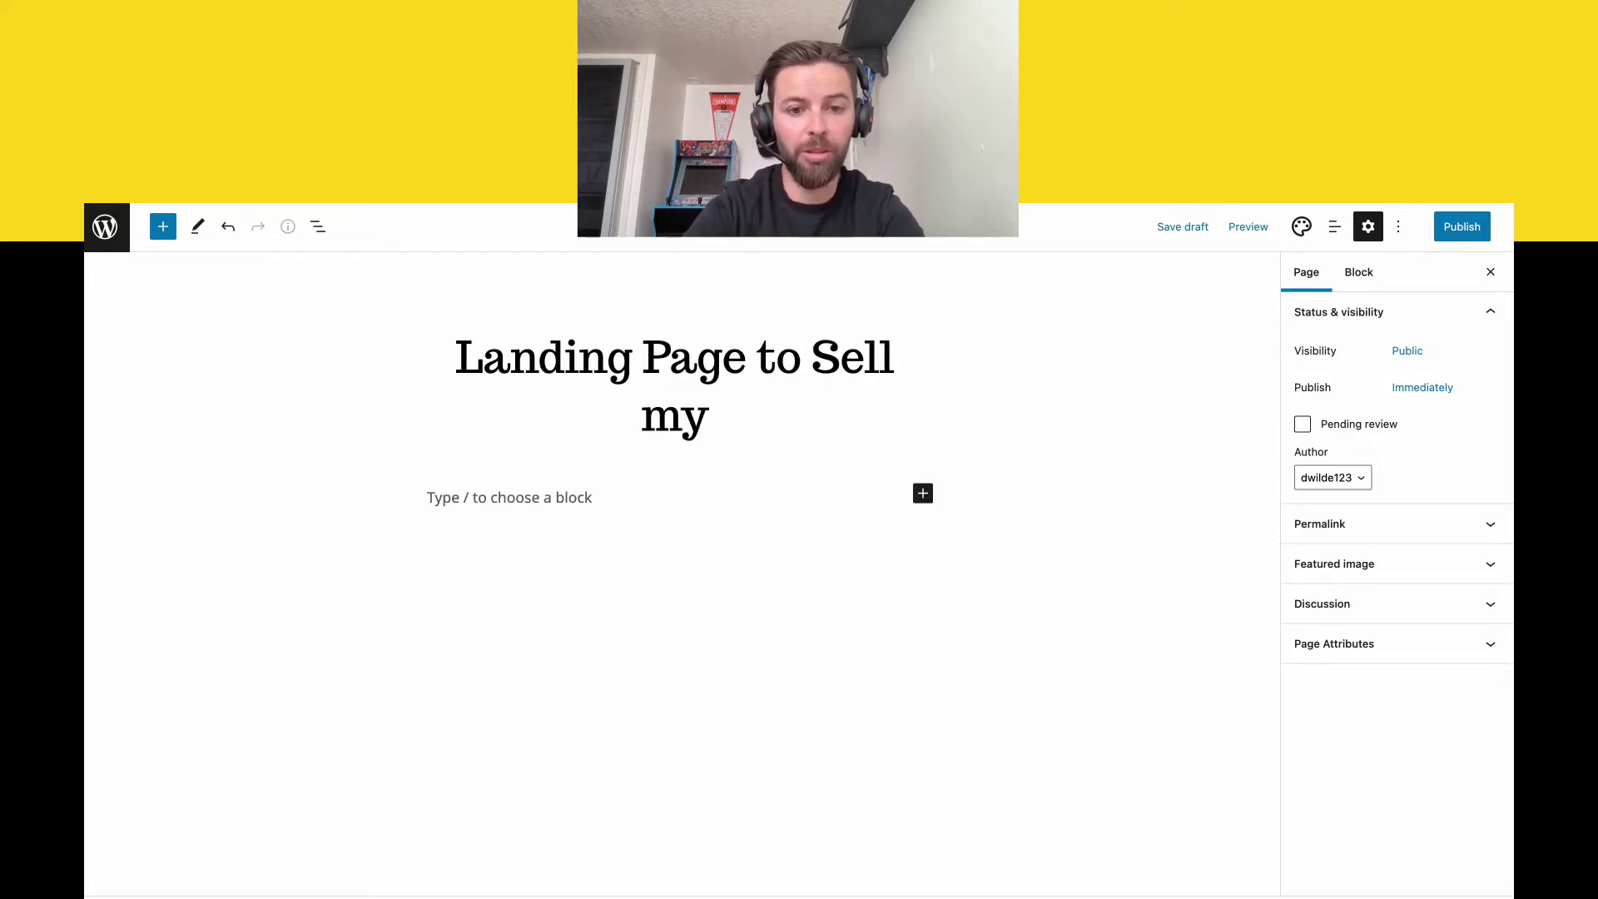
{"action": "type", "text": "Subscription Service"}
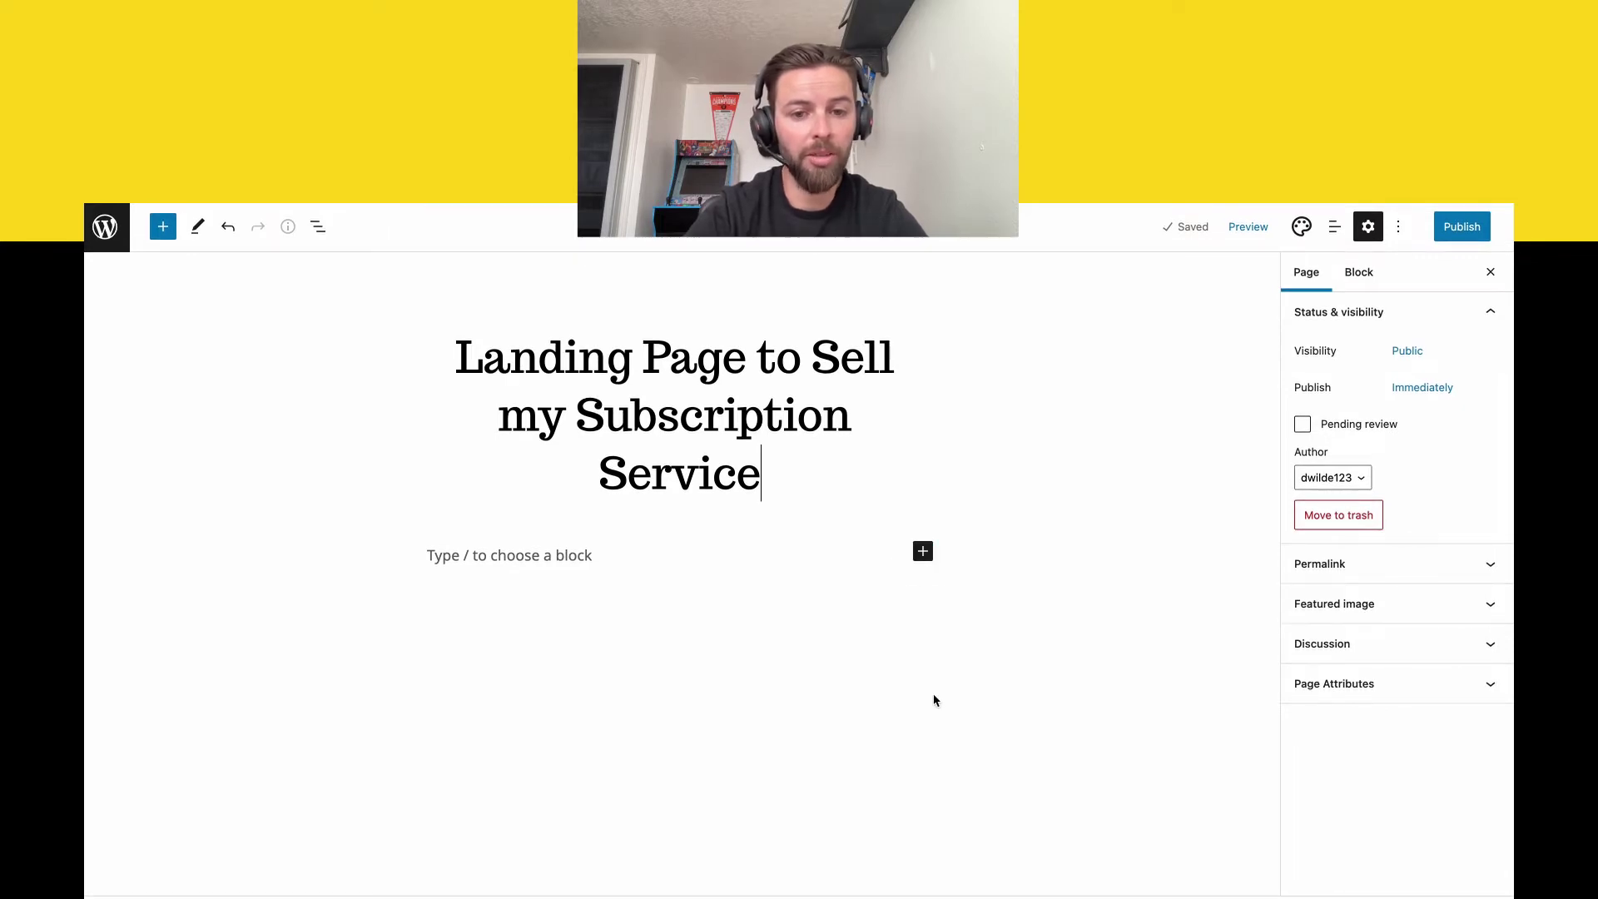
{"action": "left_click", "coordinate": [923, 551]}
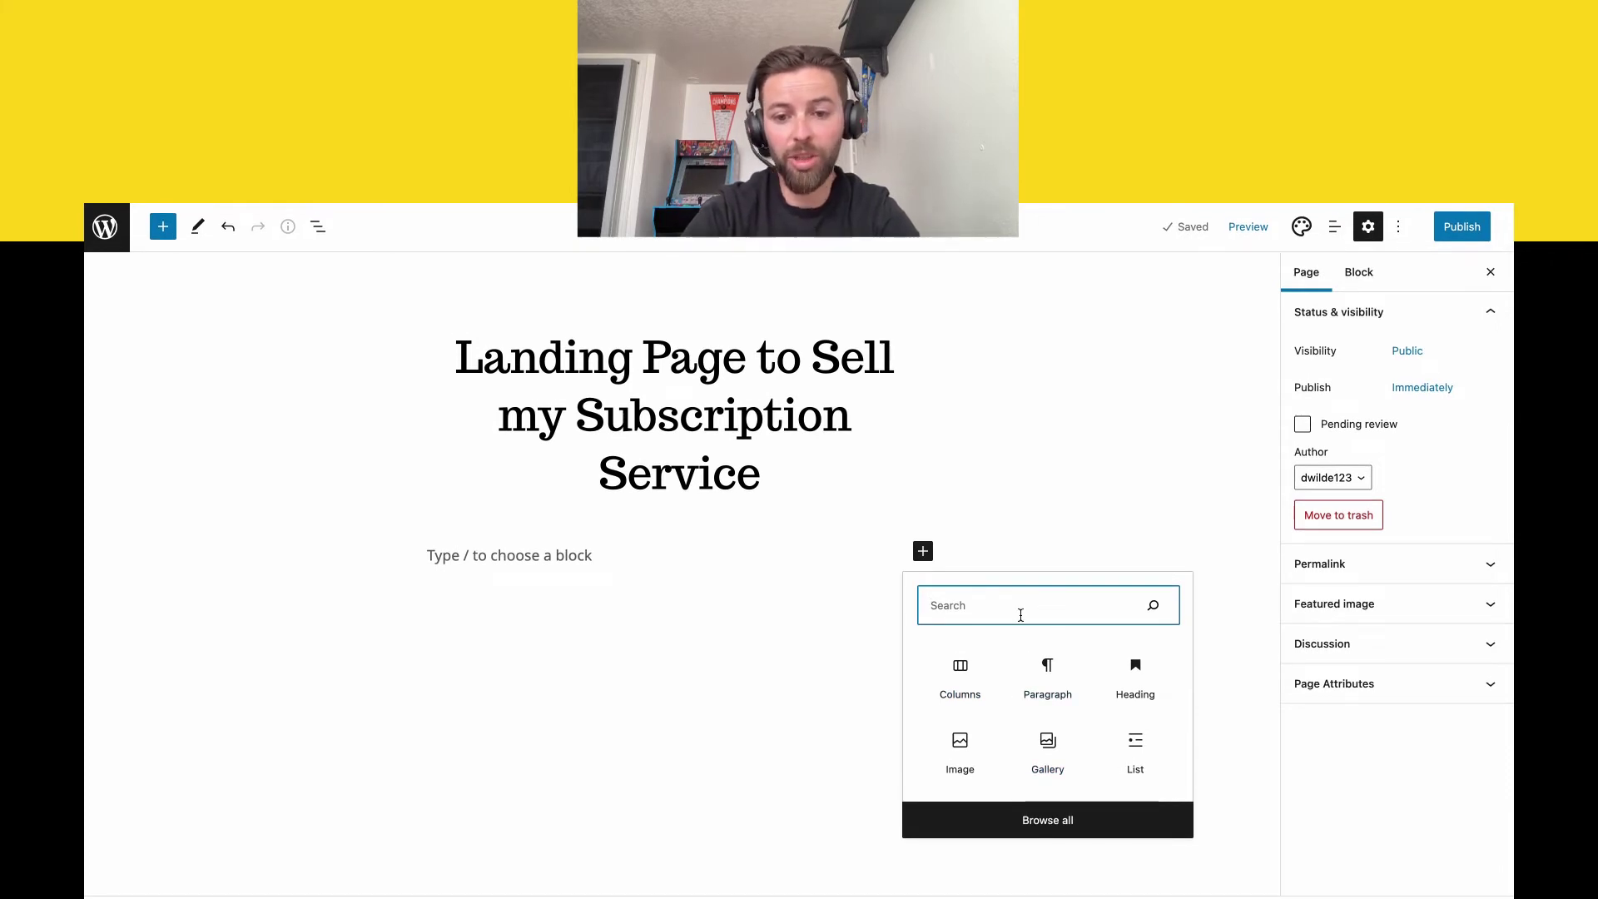
{"action": "left_click", "coordinate": [961, 740]}
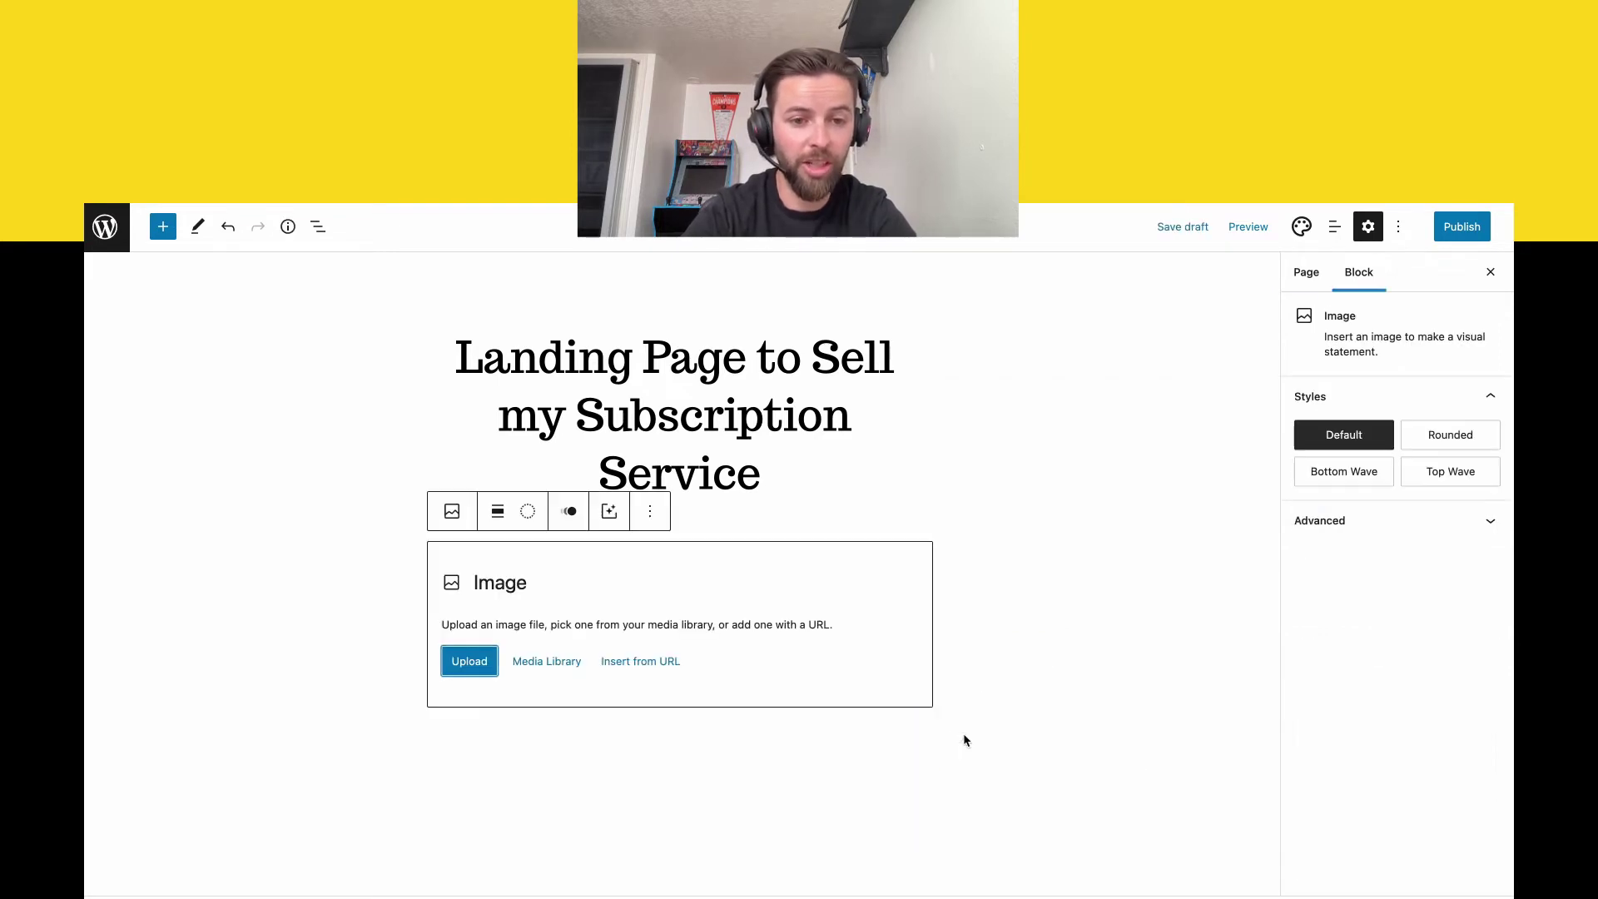
{"action": "left_click", "coordinate": [650, 511]}
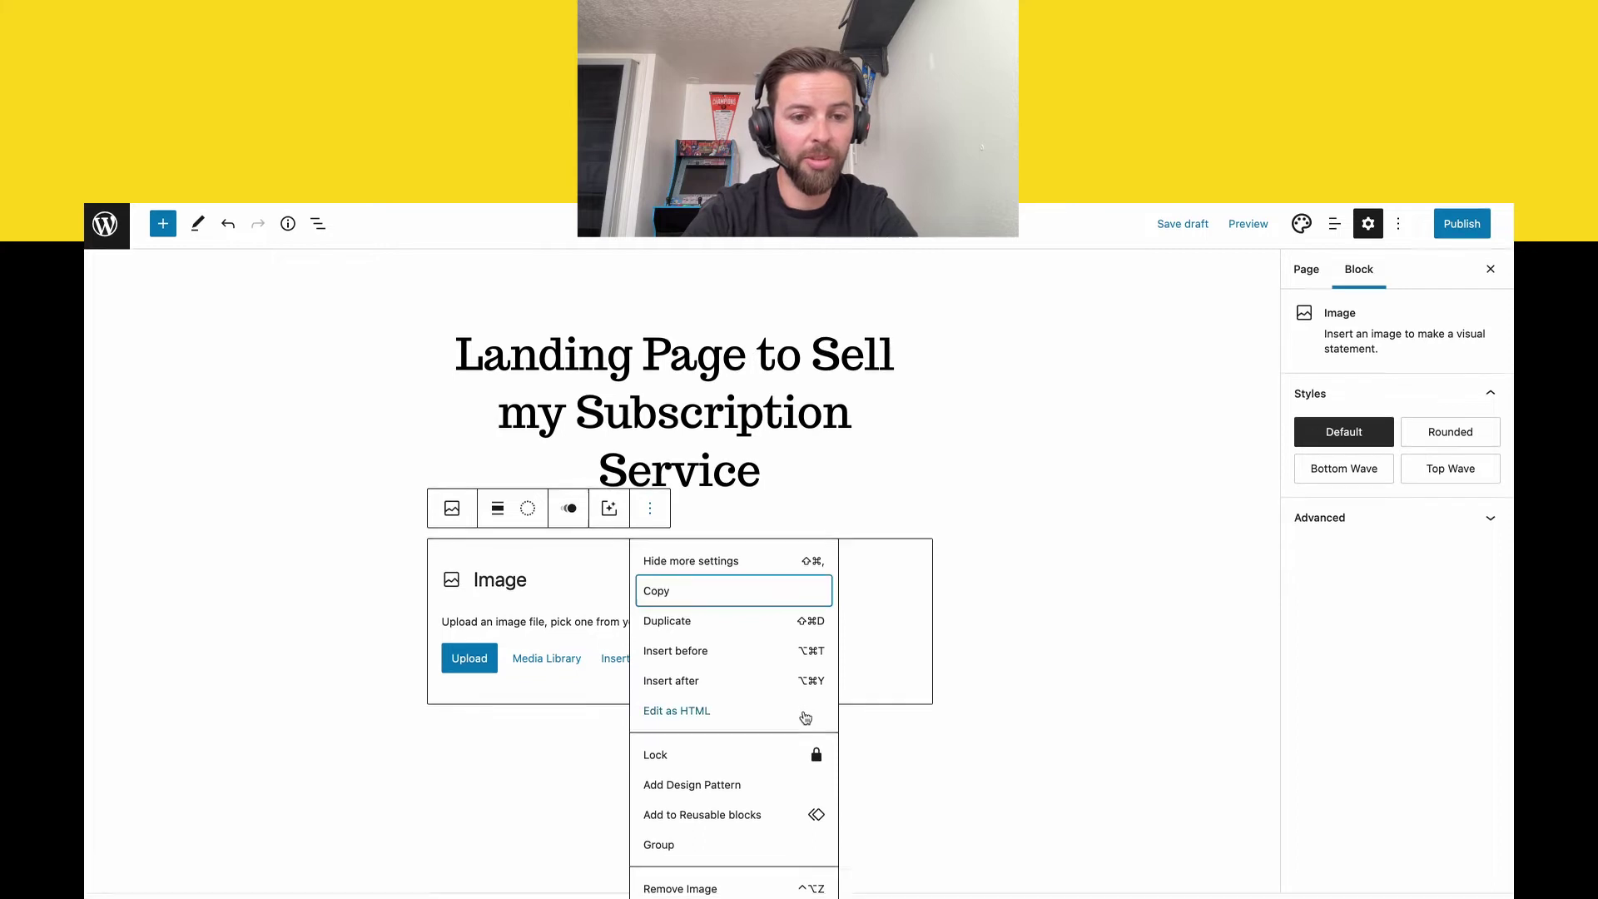
{"action": "left_click", "coordinate": [759, 892]}
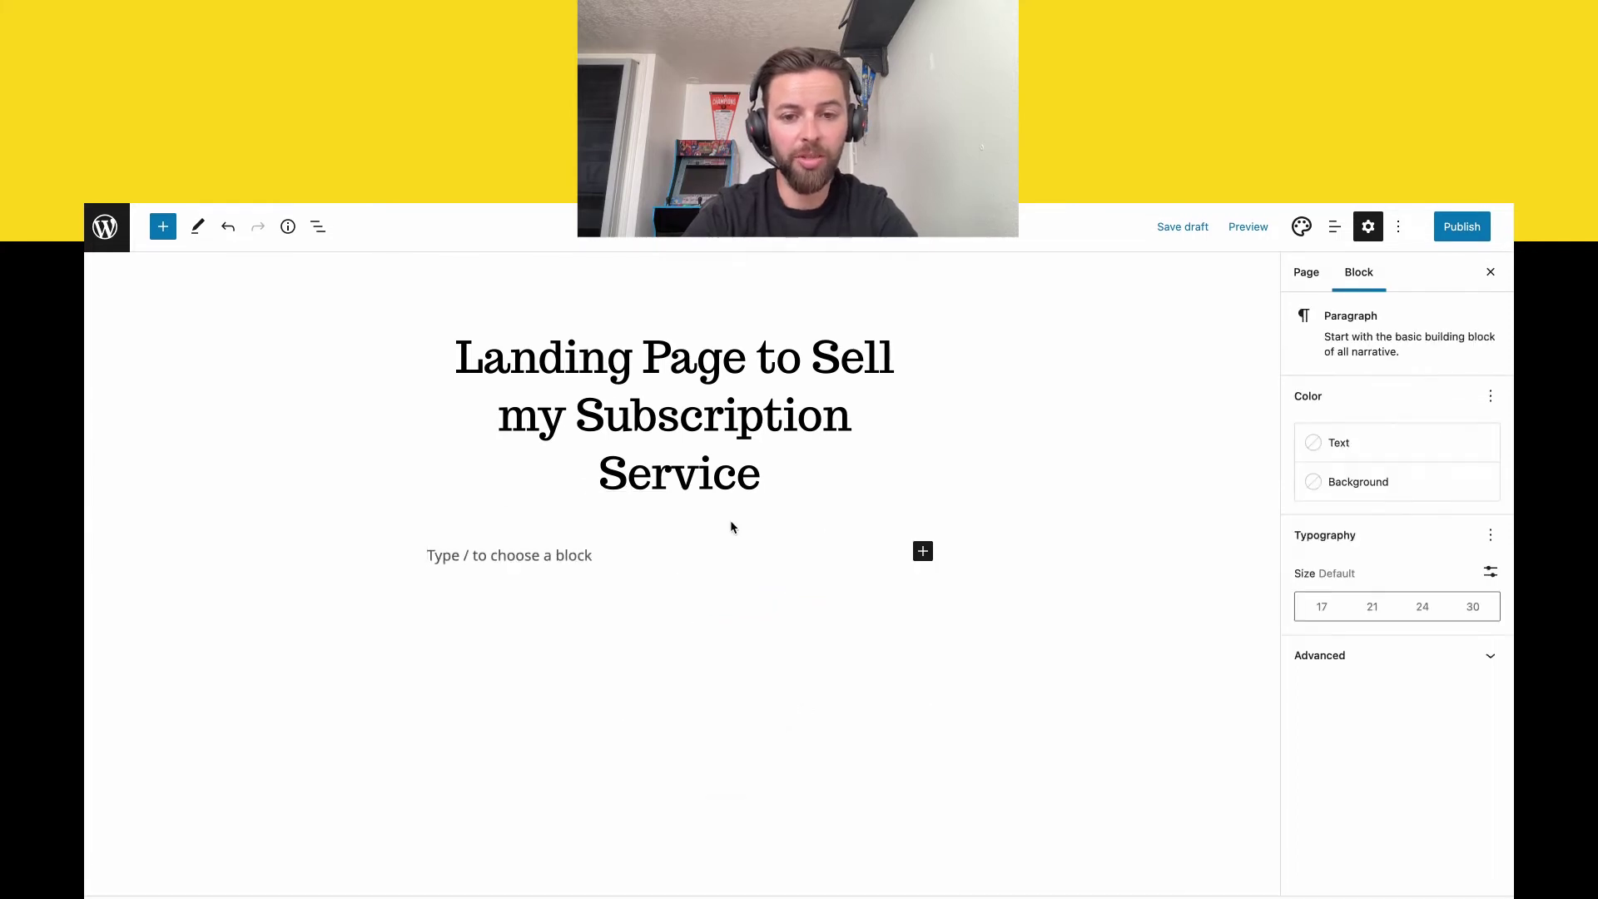
{"action": "left_click", "coordinate": [921, 551]}
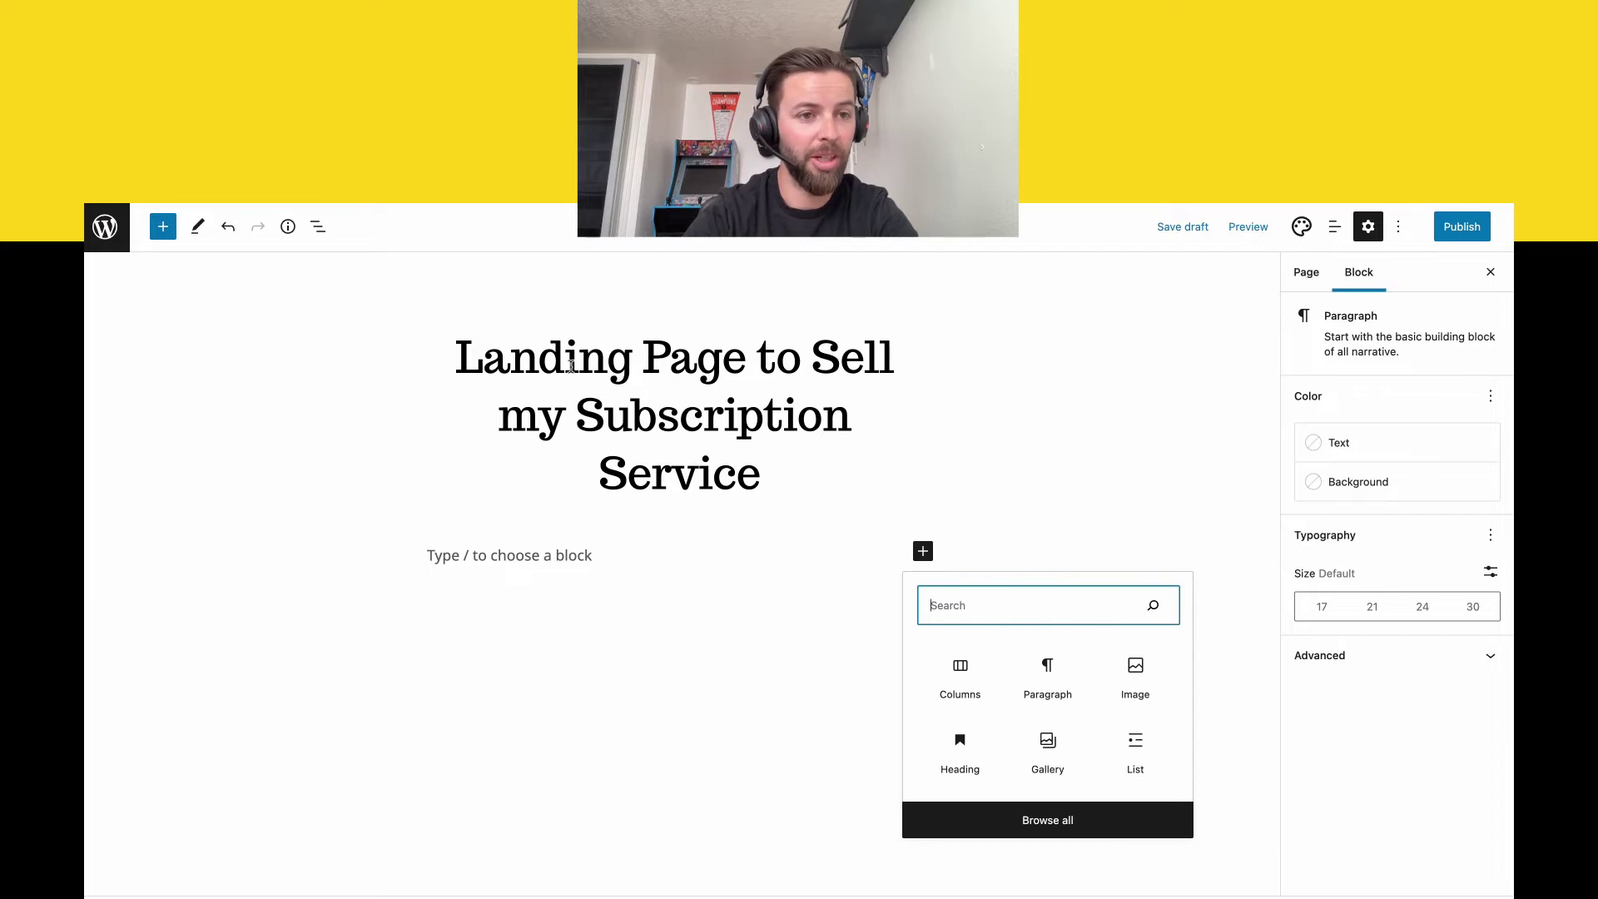
Show the block library's Patterns filtered to Columns and scroll to the Pricing table pattern.
{"action": "left_click", "coordinate": [164, 226]}
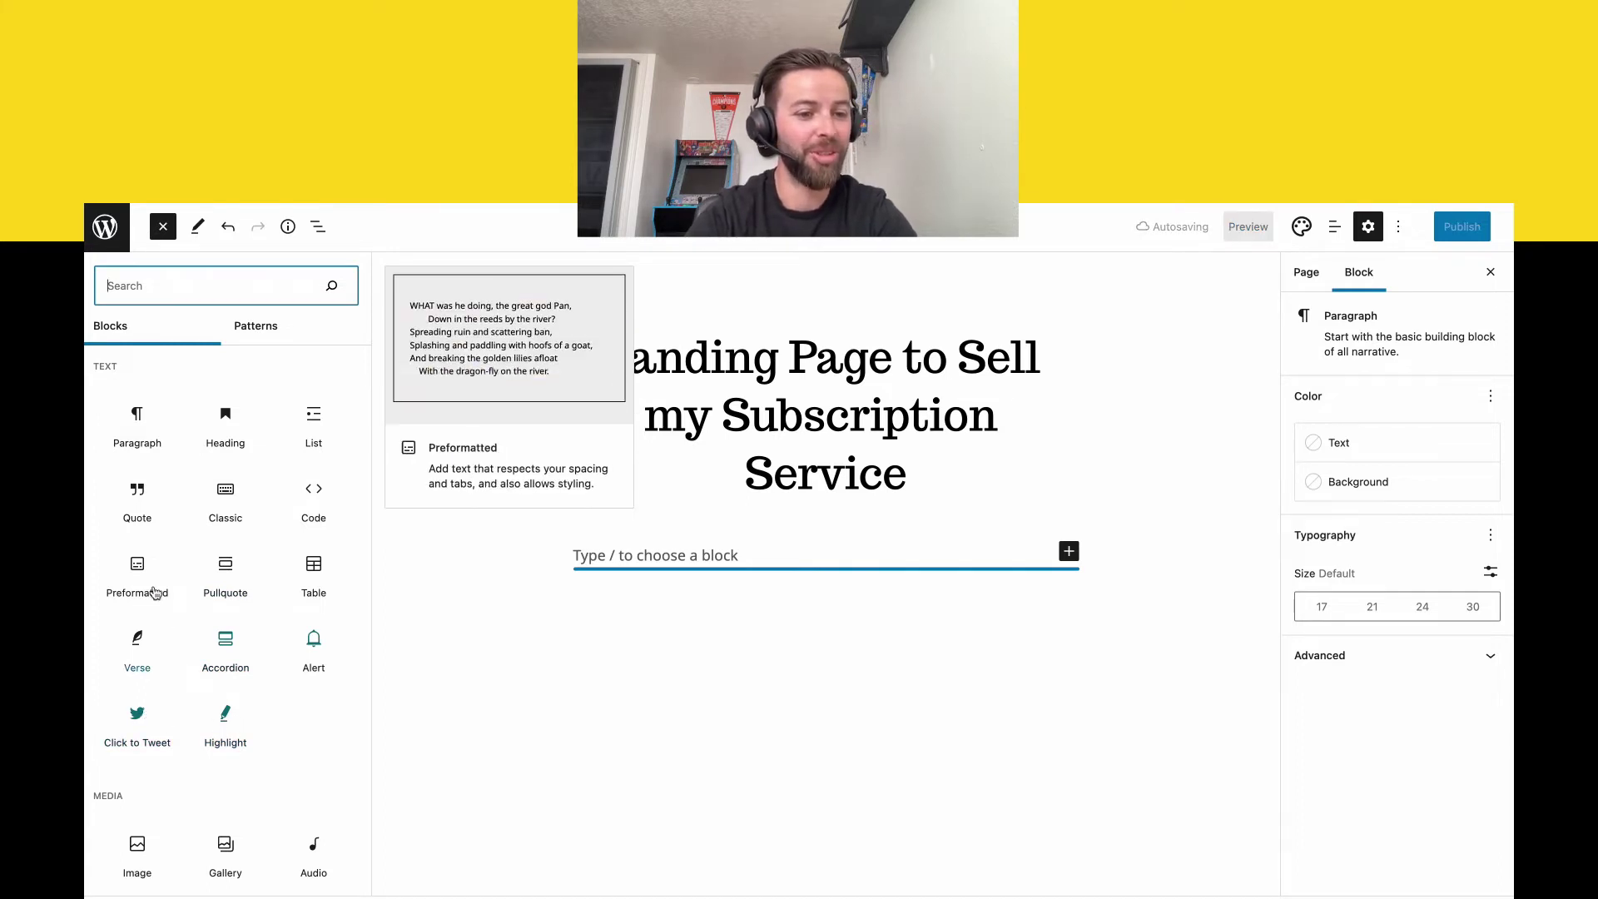
{"action": "scroll", "coordinate": [145, 559], "scroll_direction": "down", "scroll_amount": 5}
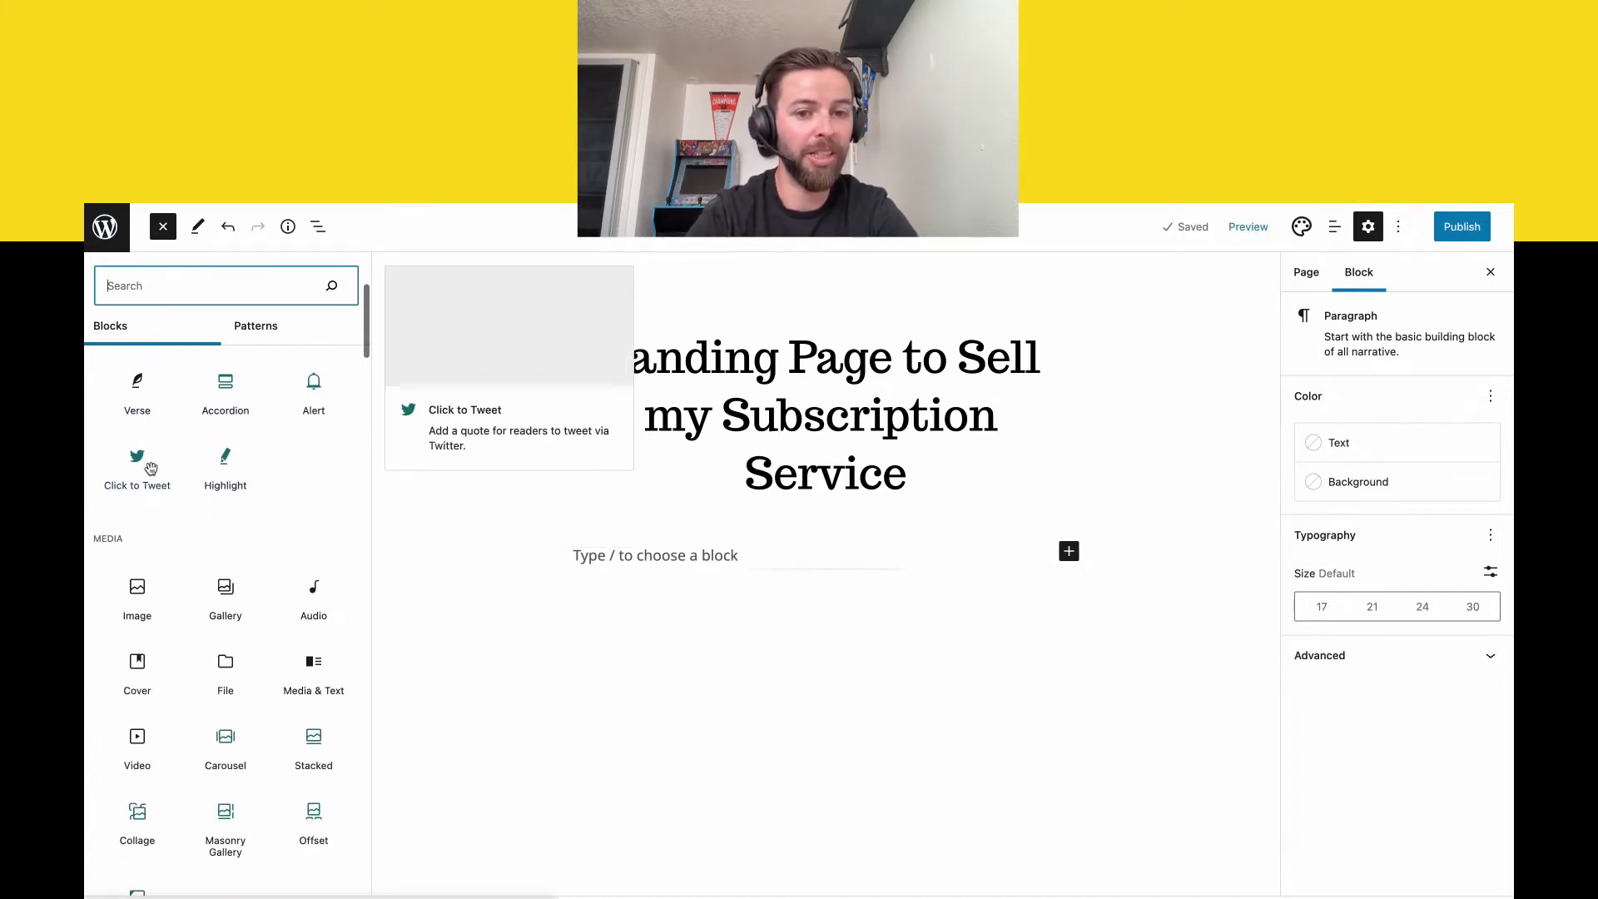
{"action": "left_click", "coordinate": [255, 327]}
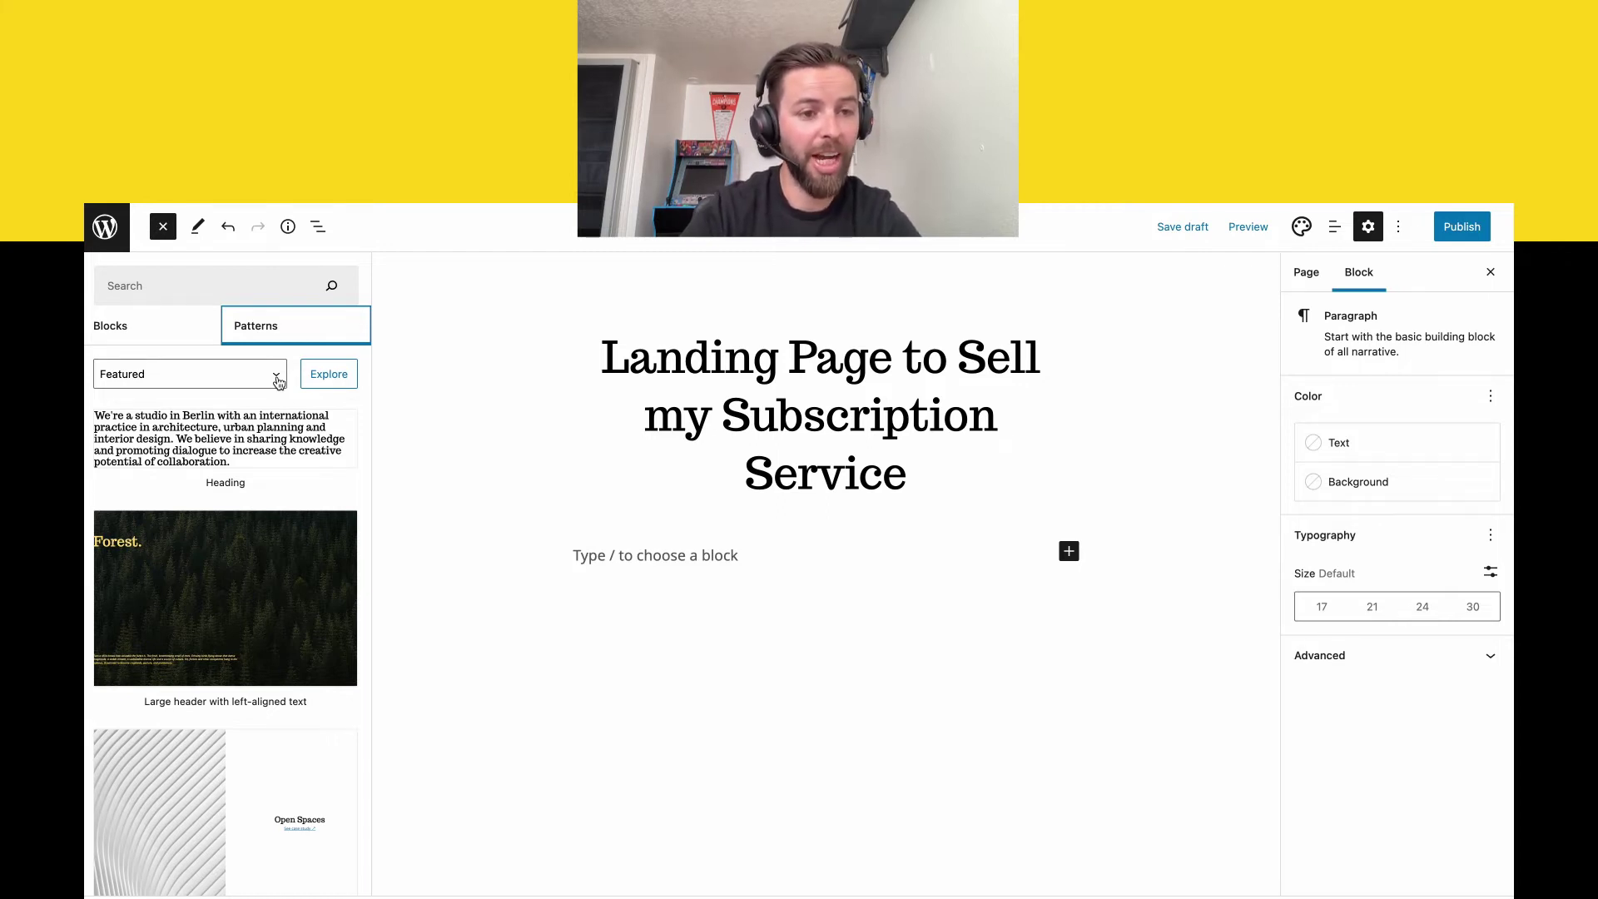
{"action": "left_click", "coordinate": [278, 382]}
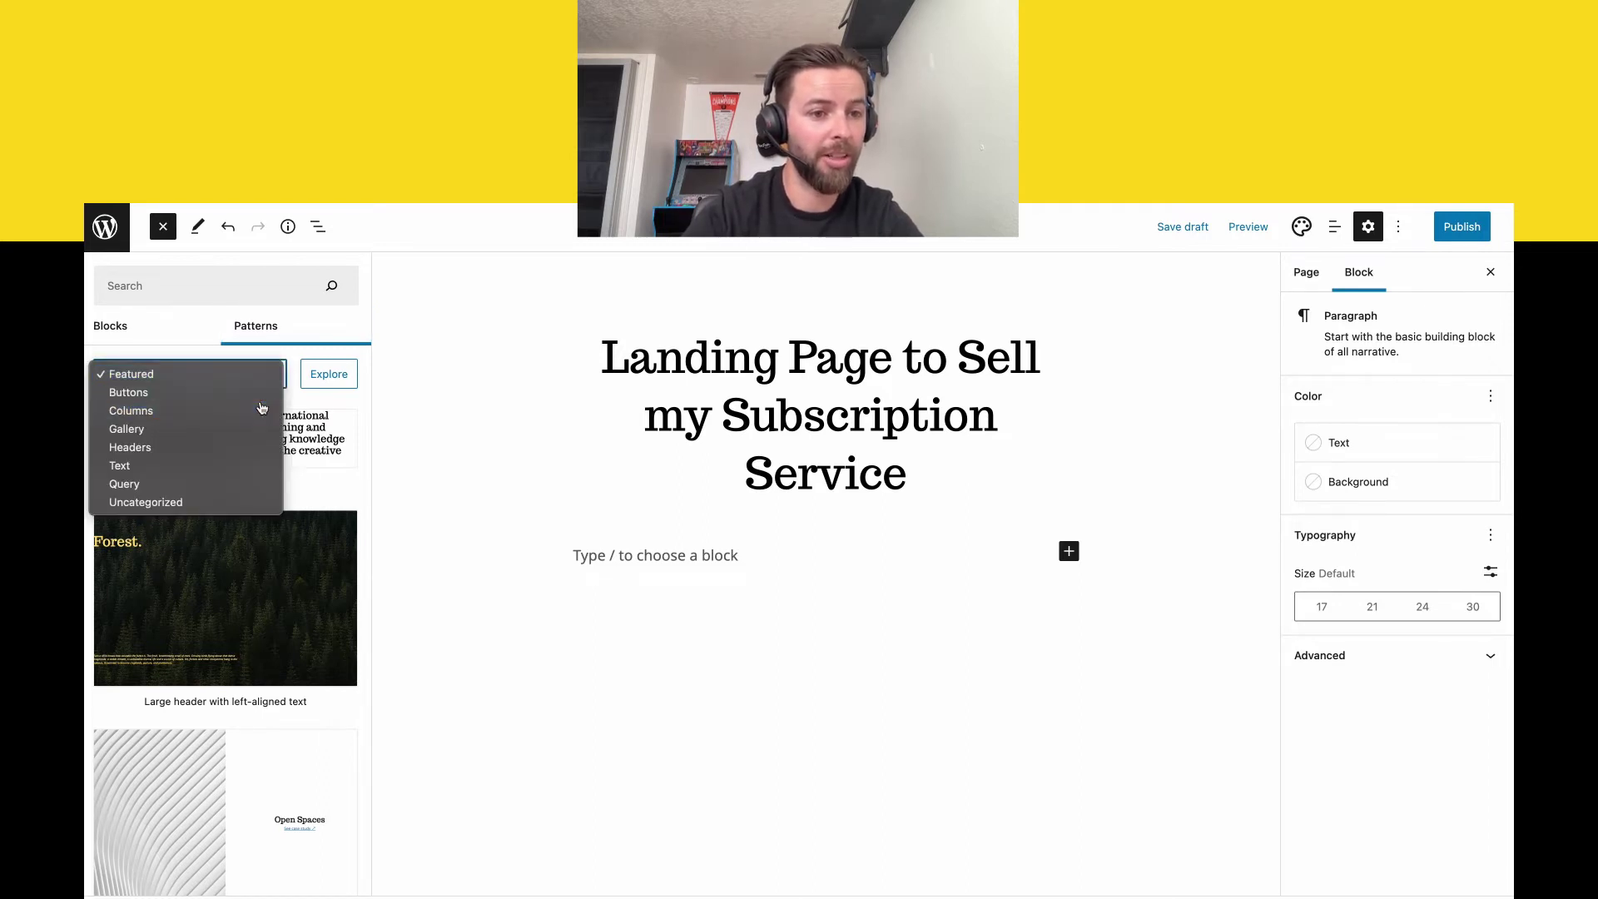
{"action": "left_click", "coordinate": [261, 410]}
{"action": "scroll", "coordinate": [206, 580], "scroll_direction": "down", "scroll_amount": 2}
{"action": "scroll", "coordinate": [206, 580], "scroll_direction": "down", "scroll_amount": 6}
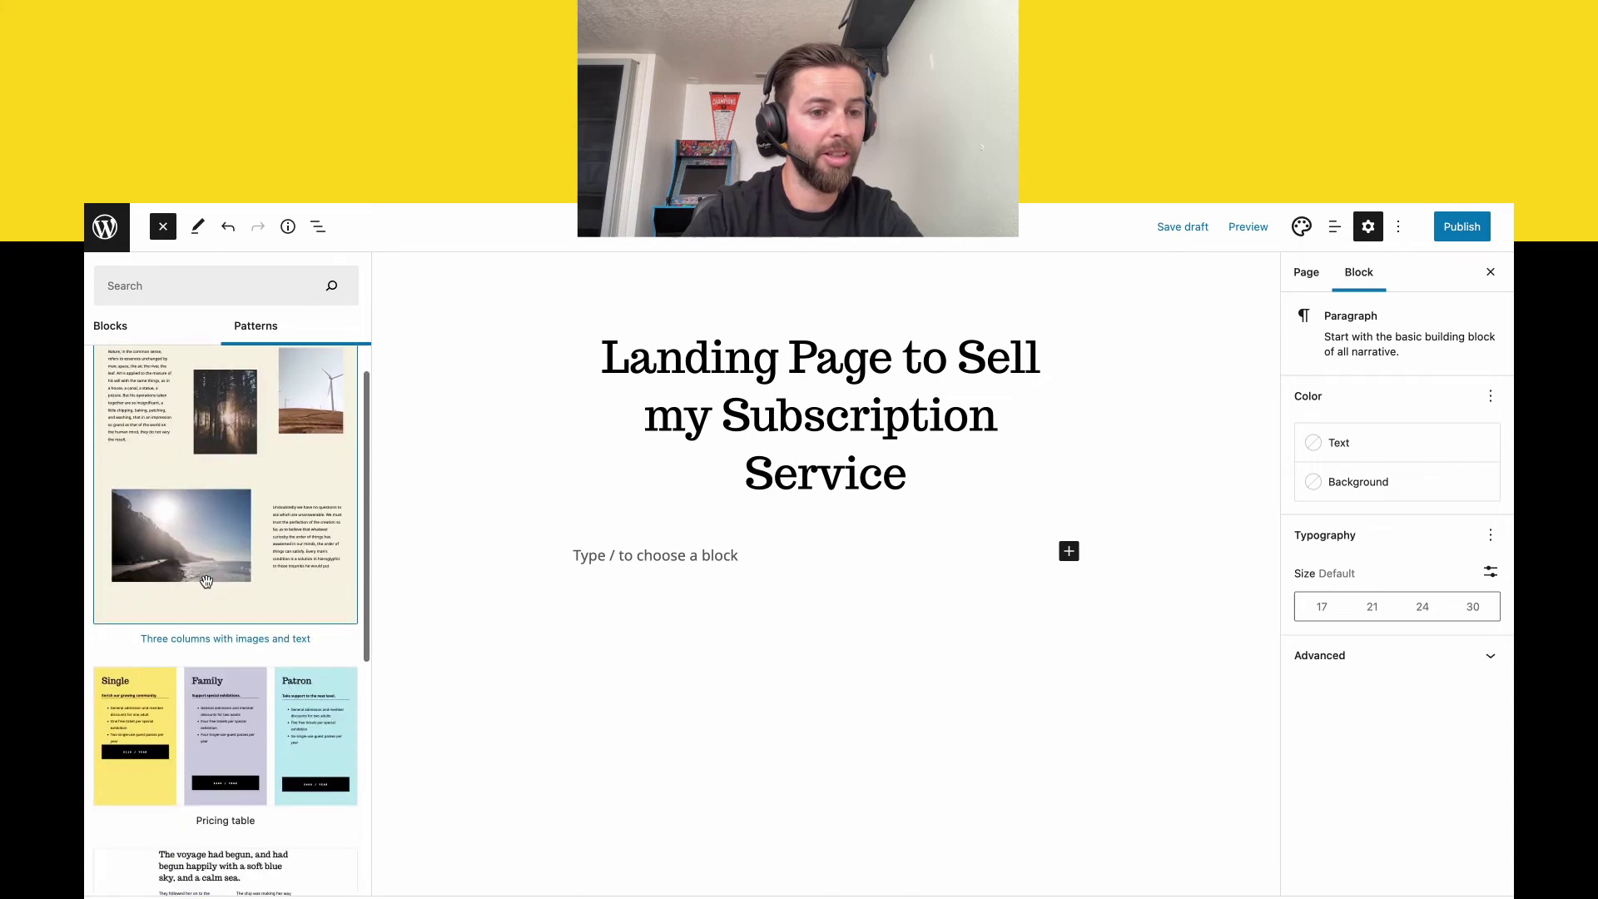
{"action": "scroll", "coordinate": [208, 574], "scroll_direction": "up", "scroll_amount": 5}
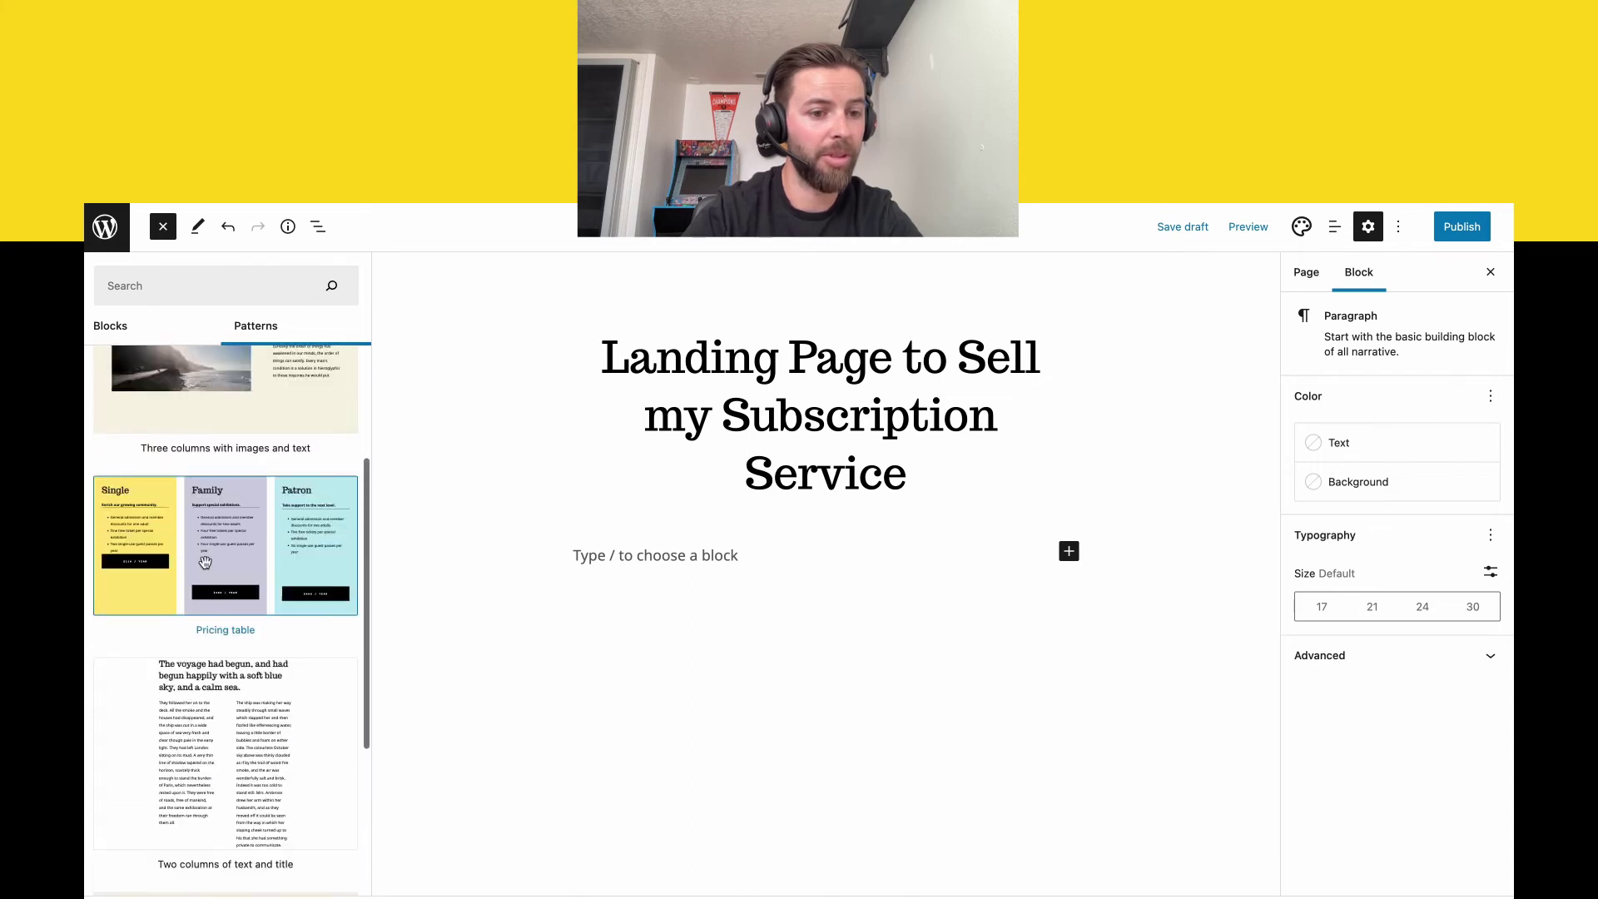
{"action": "scroll", "coordinate": [216, 649], "scroll_direction": "down", "scroll_amount": 2}
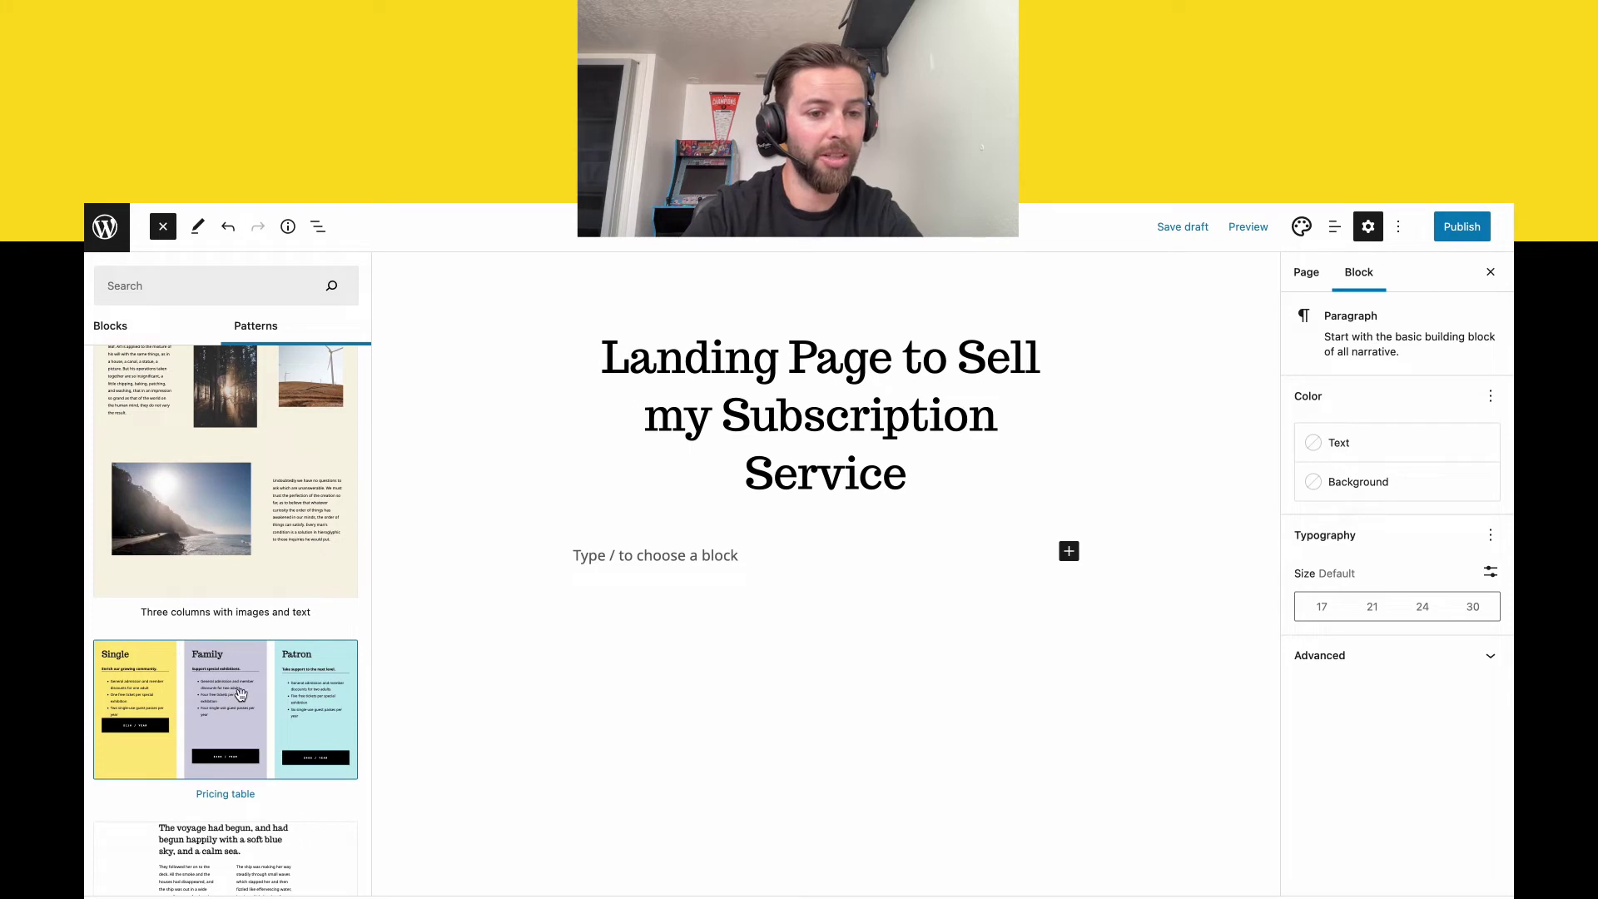
Insert the coloured Pricing table pattern, plus a Pricing Table block found by searching 'prici'.
{"action": "left_click", "coordinate": [240, 694]}
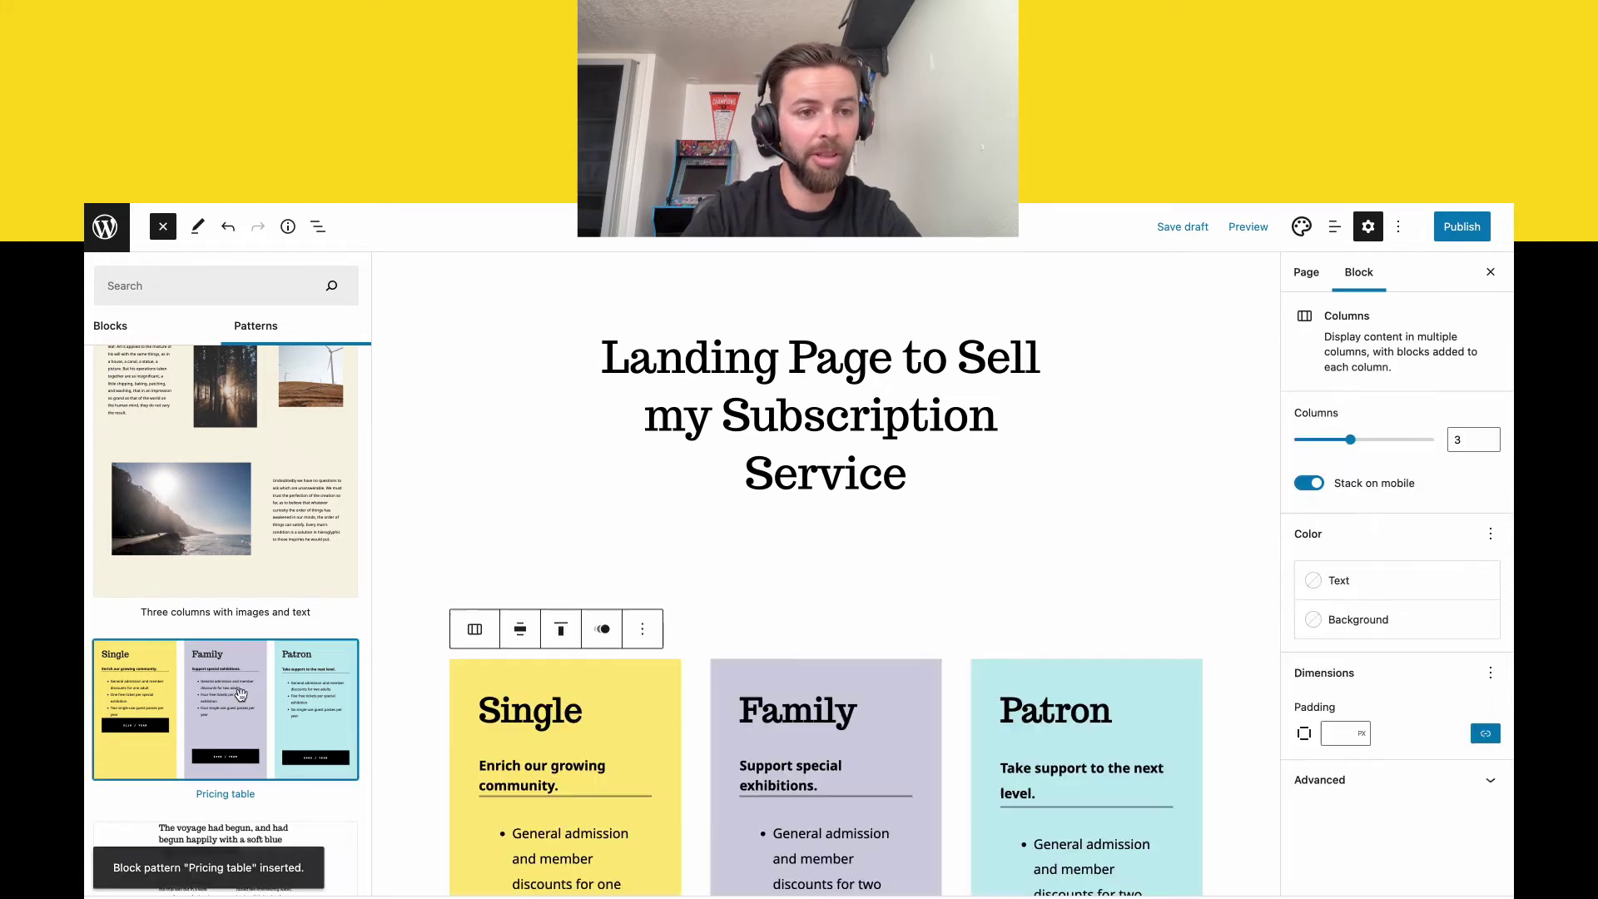
{"action": "left_click", "coordinate": [232, 291]}
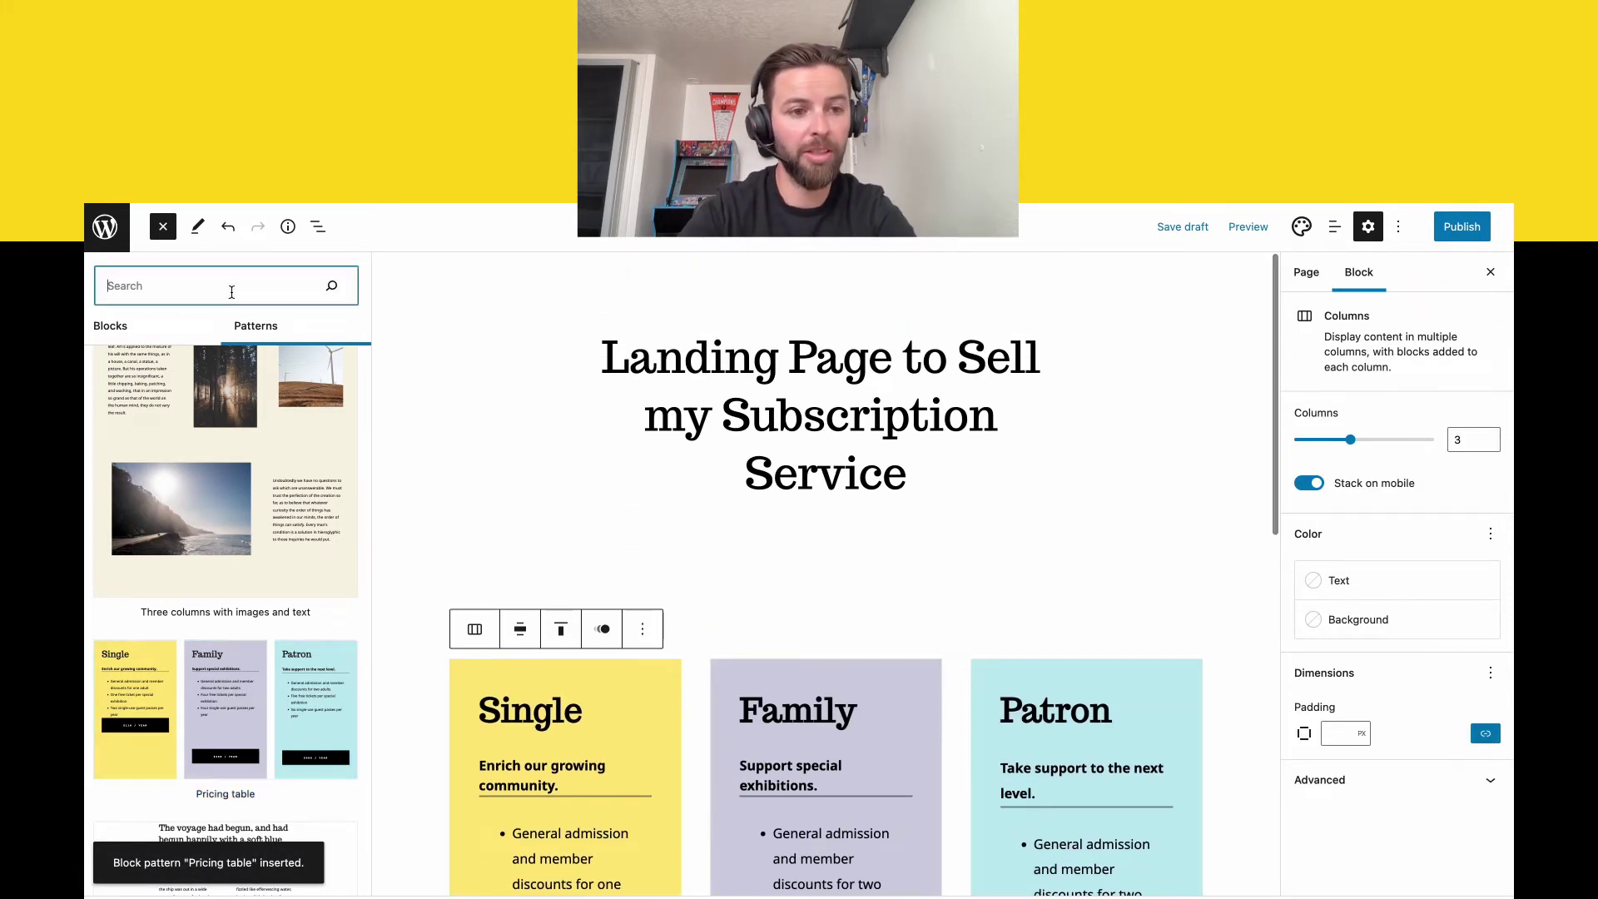
{"action": "type", "text": "prici"}
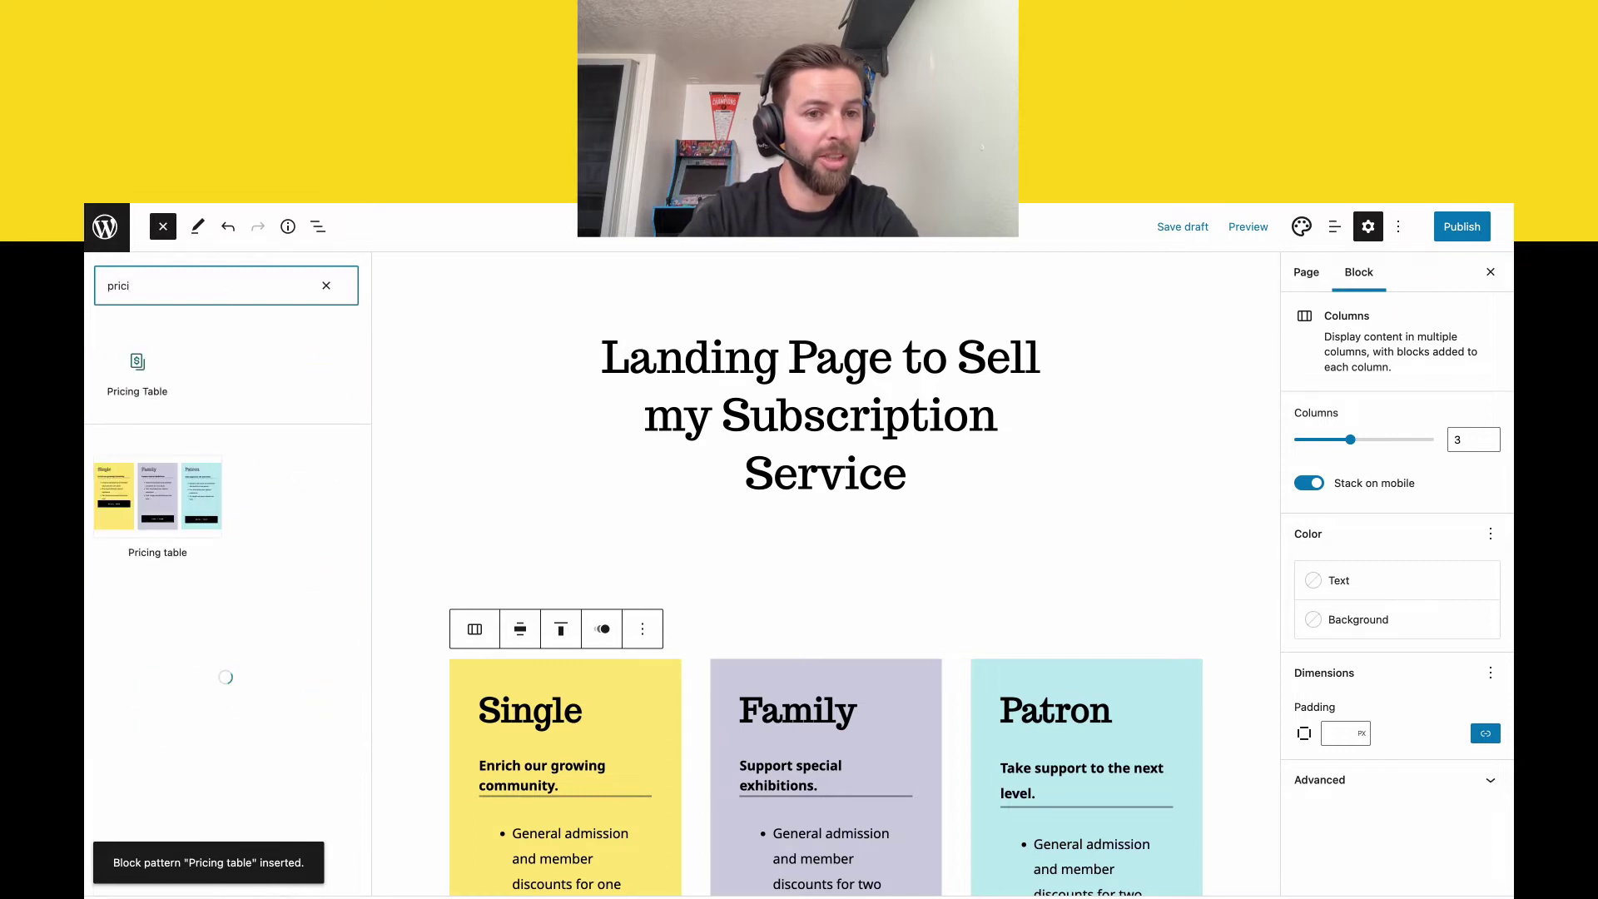
{"action": "mouse_move", "coordinate": [131, 375]}
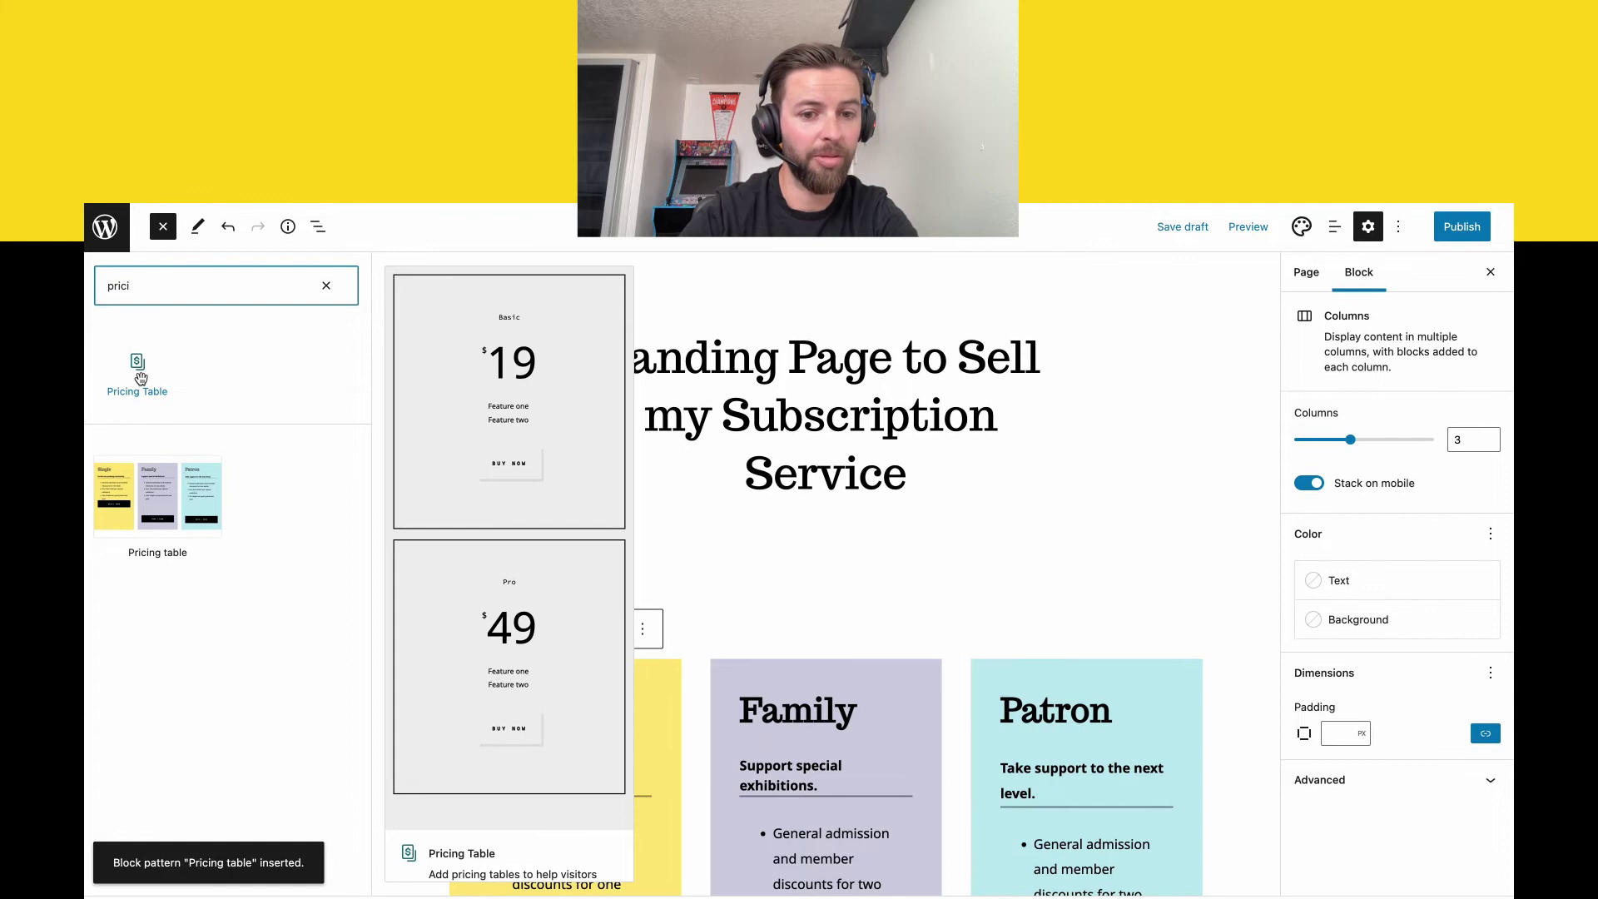
{"action": "left_click", "coordinate": [141, 379]}
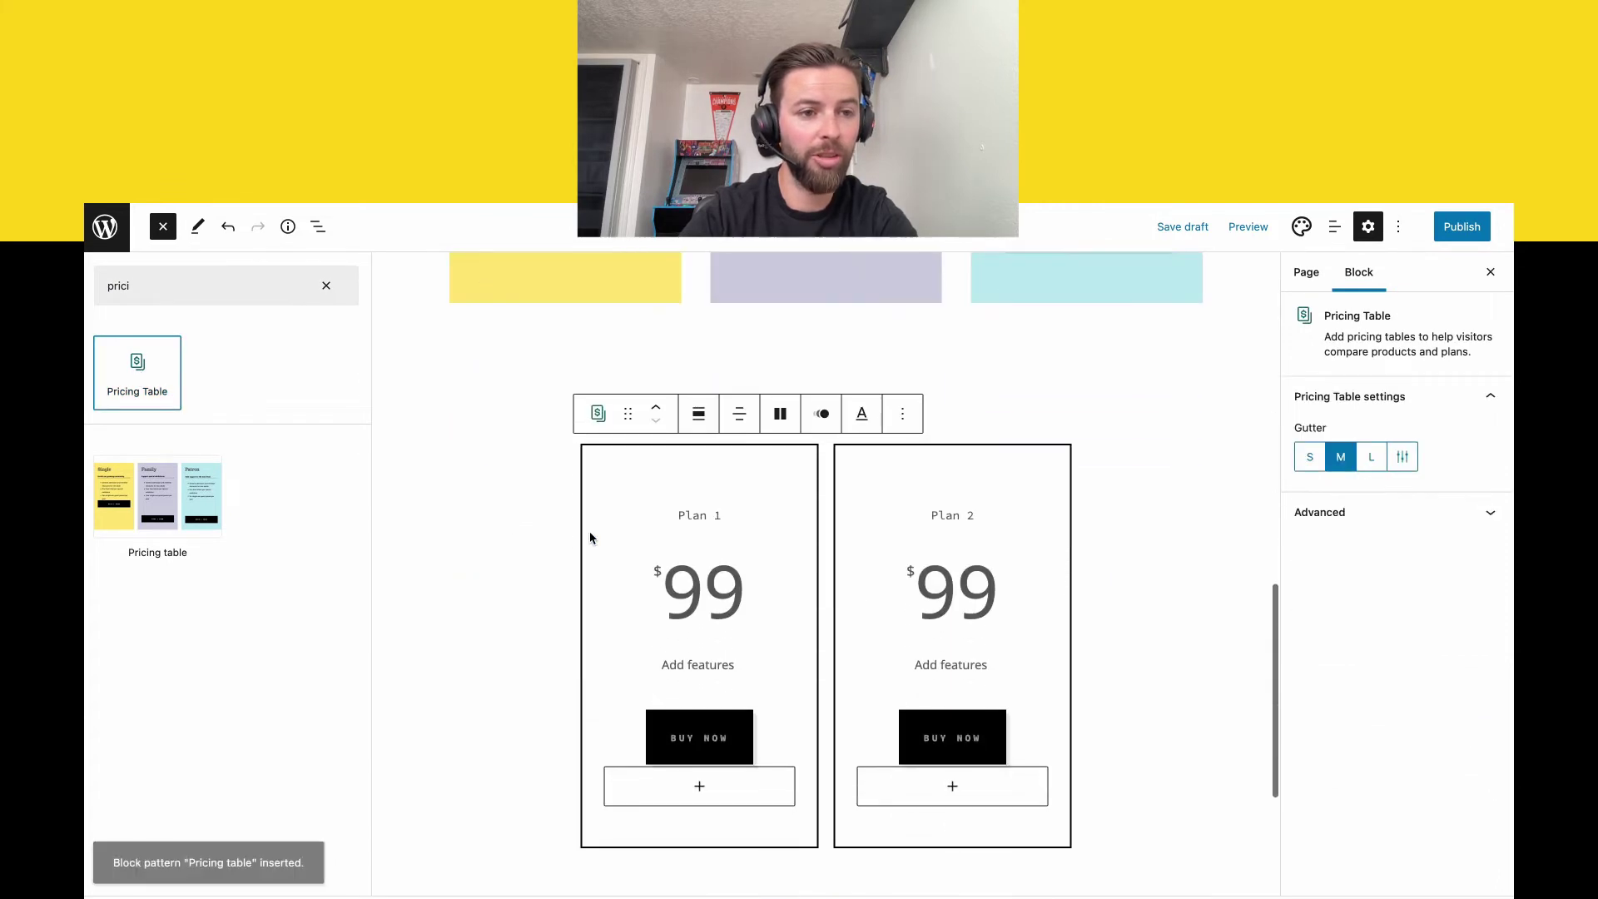
Scroll back up to the coloured pricing columns and select the Family heading.
{"action": "scroll", "coordinate": [837, 606], "scroll_direction": "down", "scroll_amount": 1}
{"action": "scroll", "coordinate": [837, 606], "scroll_direction": "up", "scroll_amount": 2}
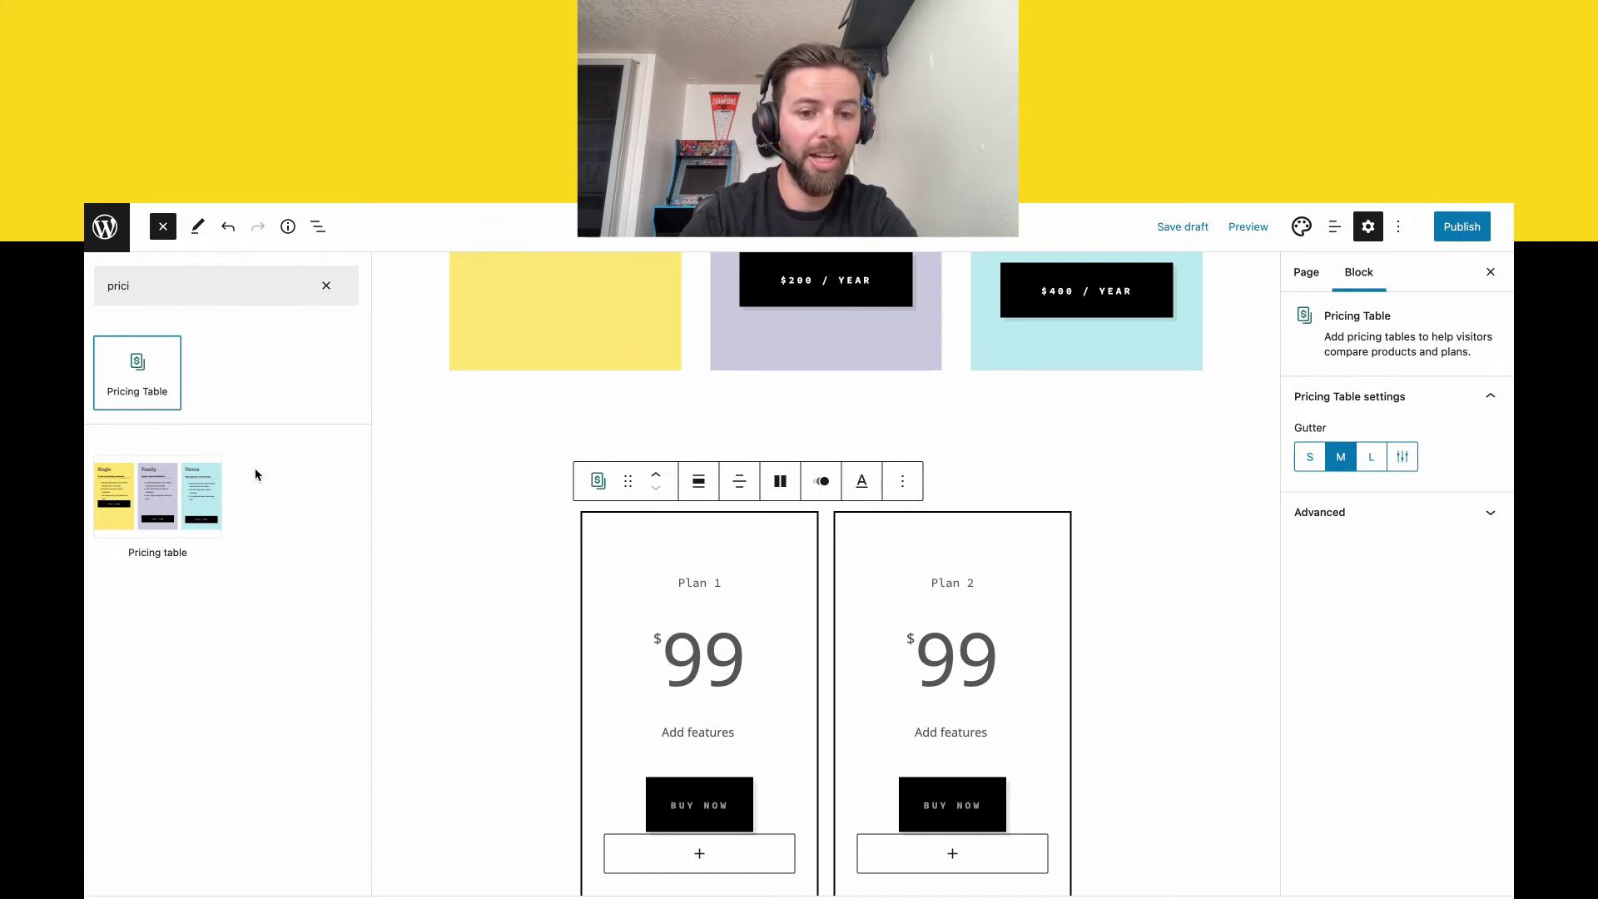
{"action": "scroll", "coordinate": [591, 635], "scroll_direction": "down", "scroll_amount": 1}
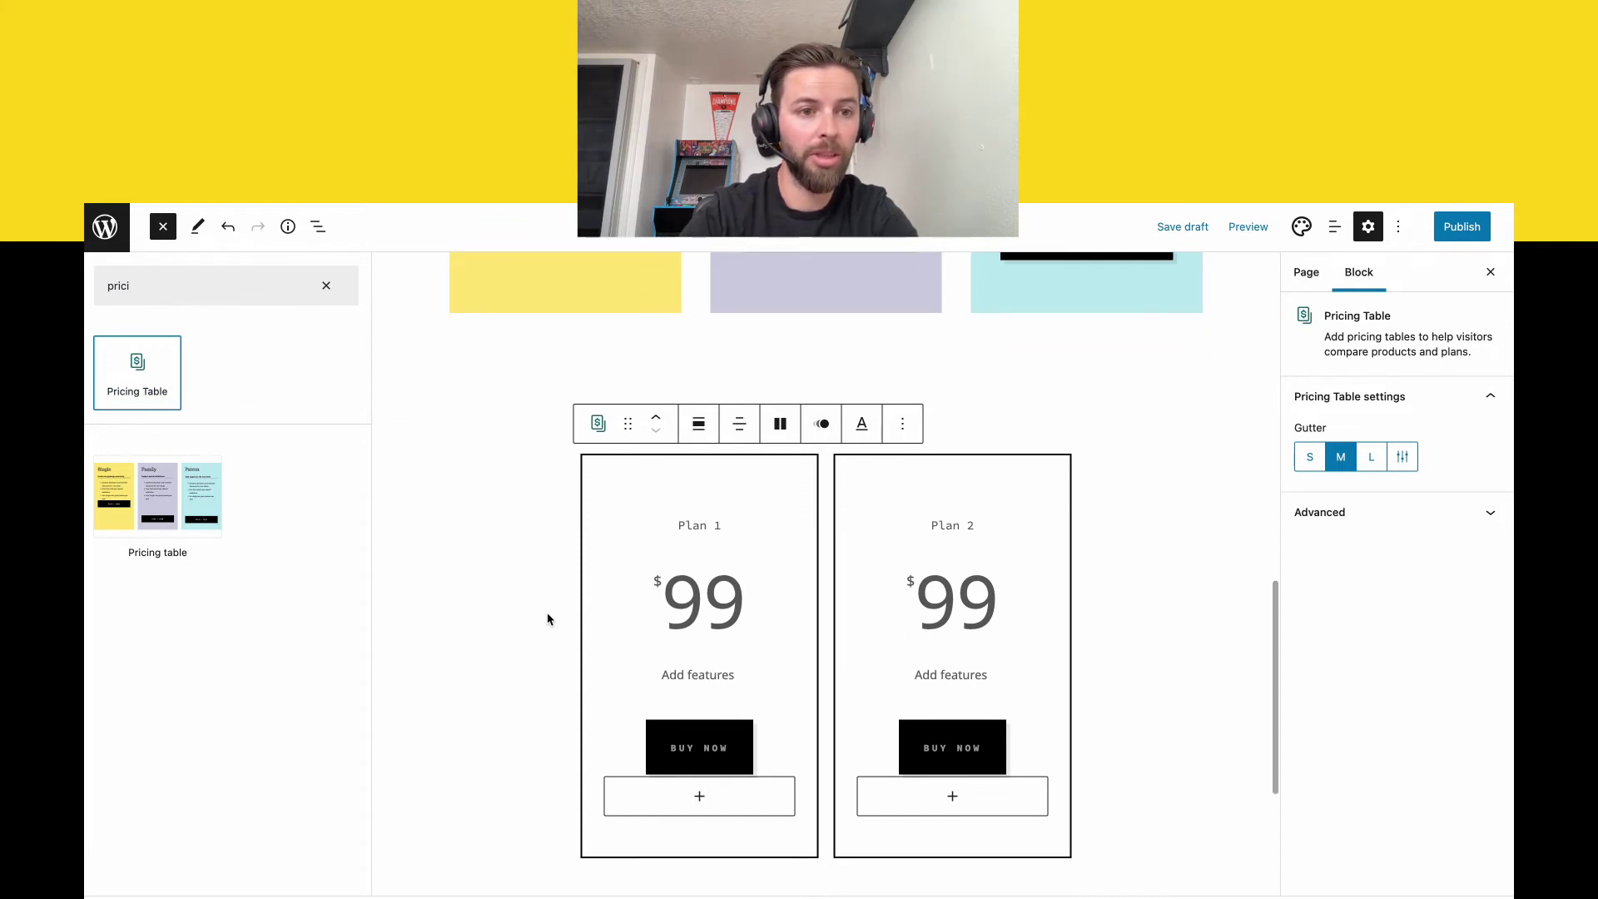
{"action": "scroll", "coordinate": [546, 616], "scroll_direction": "up", "scroll_amount": 5}
{"action": "scroll", "coordinate": [548, 618], "scroll_direction": "up", "scroll_amount": 4}
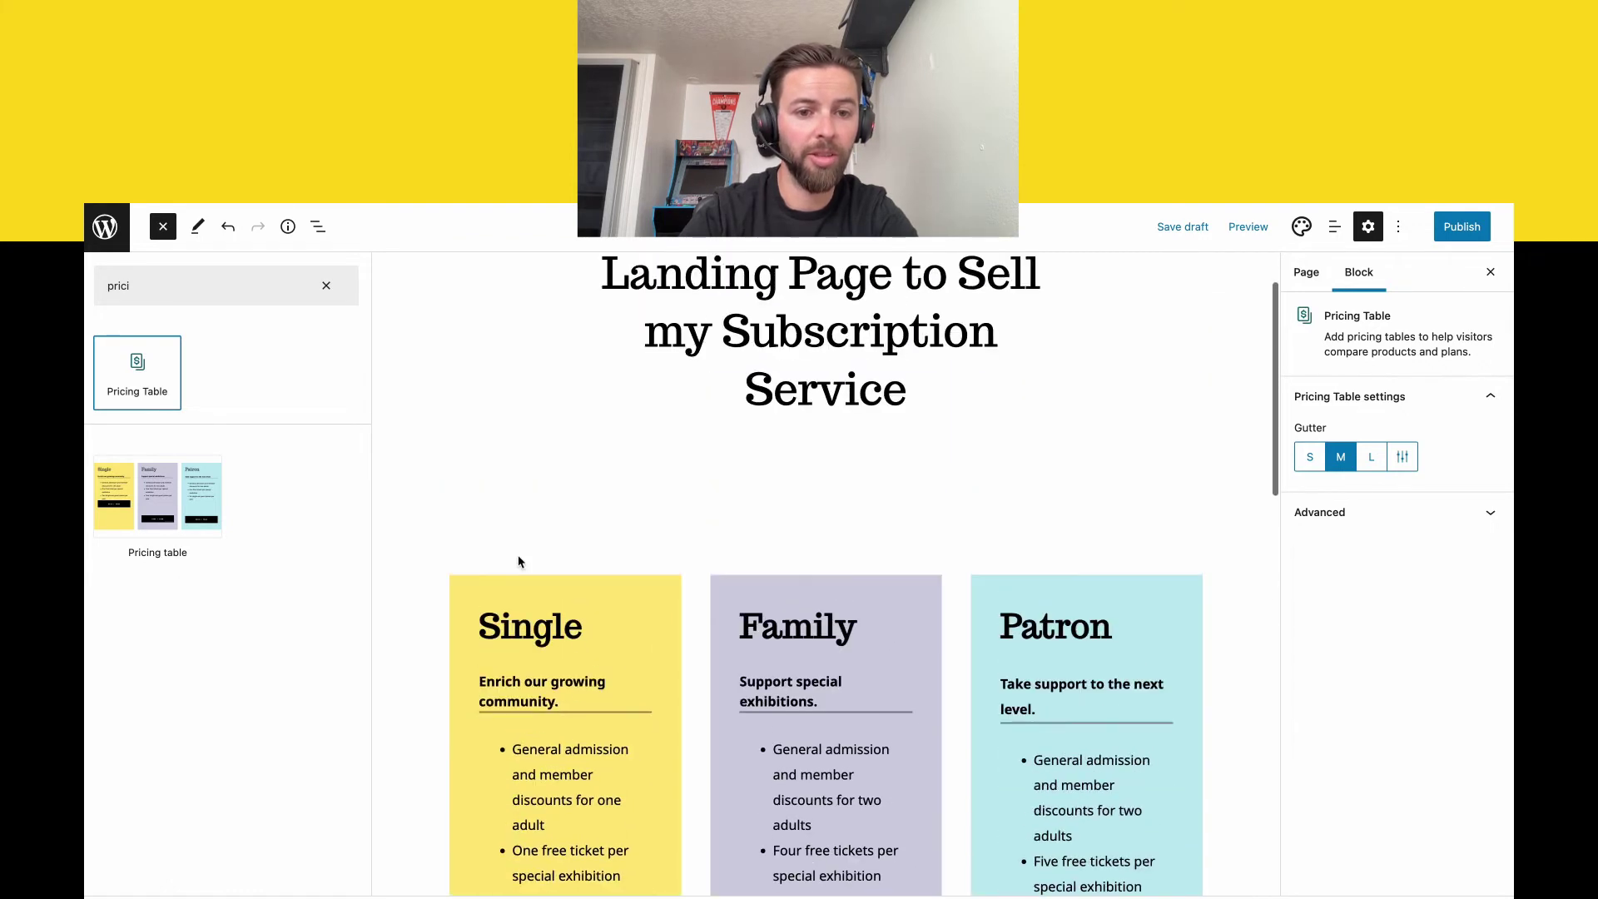
{"action": "scroll", "coordinate": [517, 561], "scroll_direction": "down", "scroll_amount": 1}
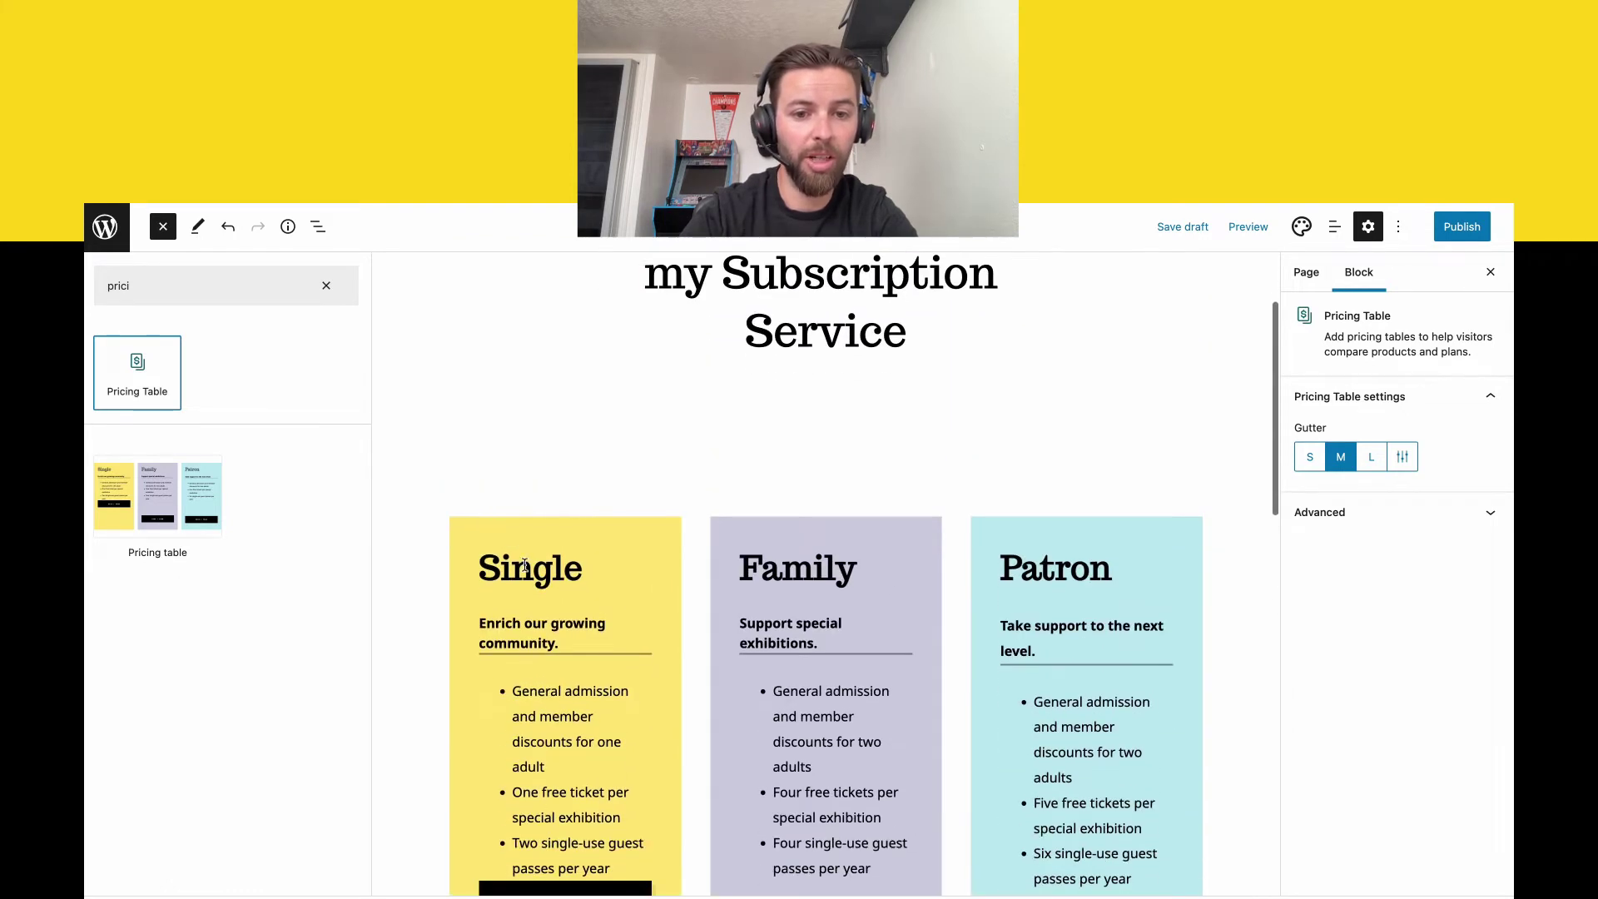
{"action": "left_click", "coordinate": [770, 562]}
Rename the Family tier heading to 'Group Plan' and the Patron heading to 'Group+ Plan'.
{"action": "double_click", "coordinate": [682, 562]}
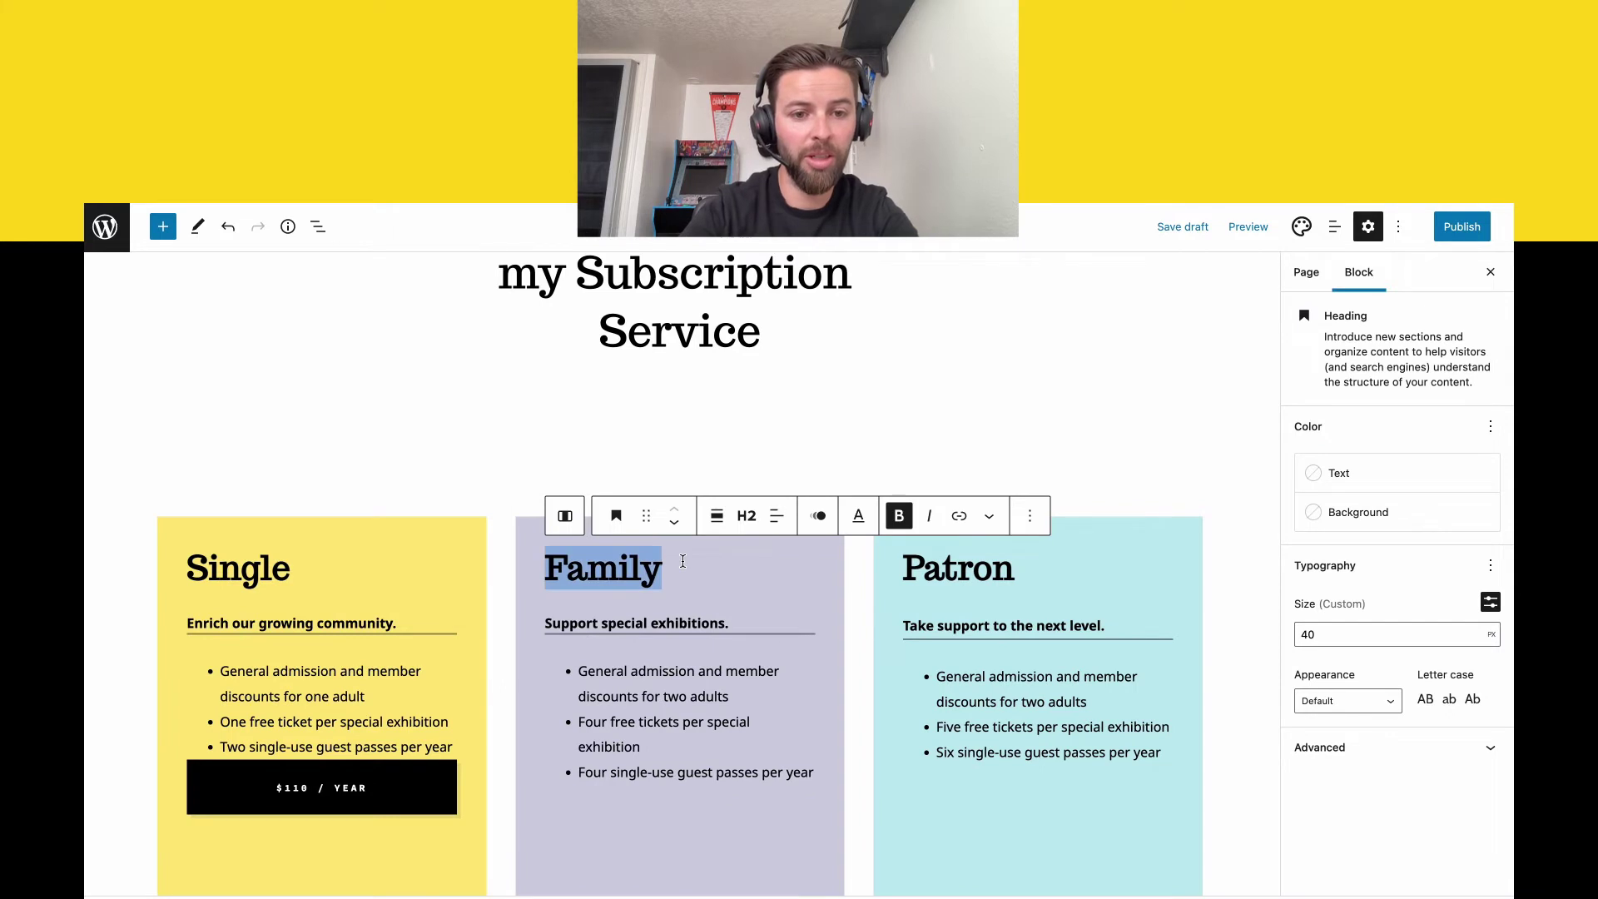
{"action": "type", "text": "Group"}
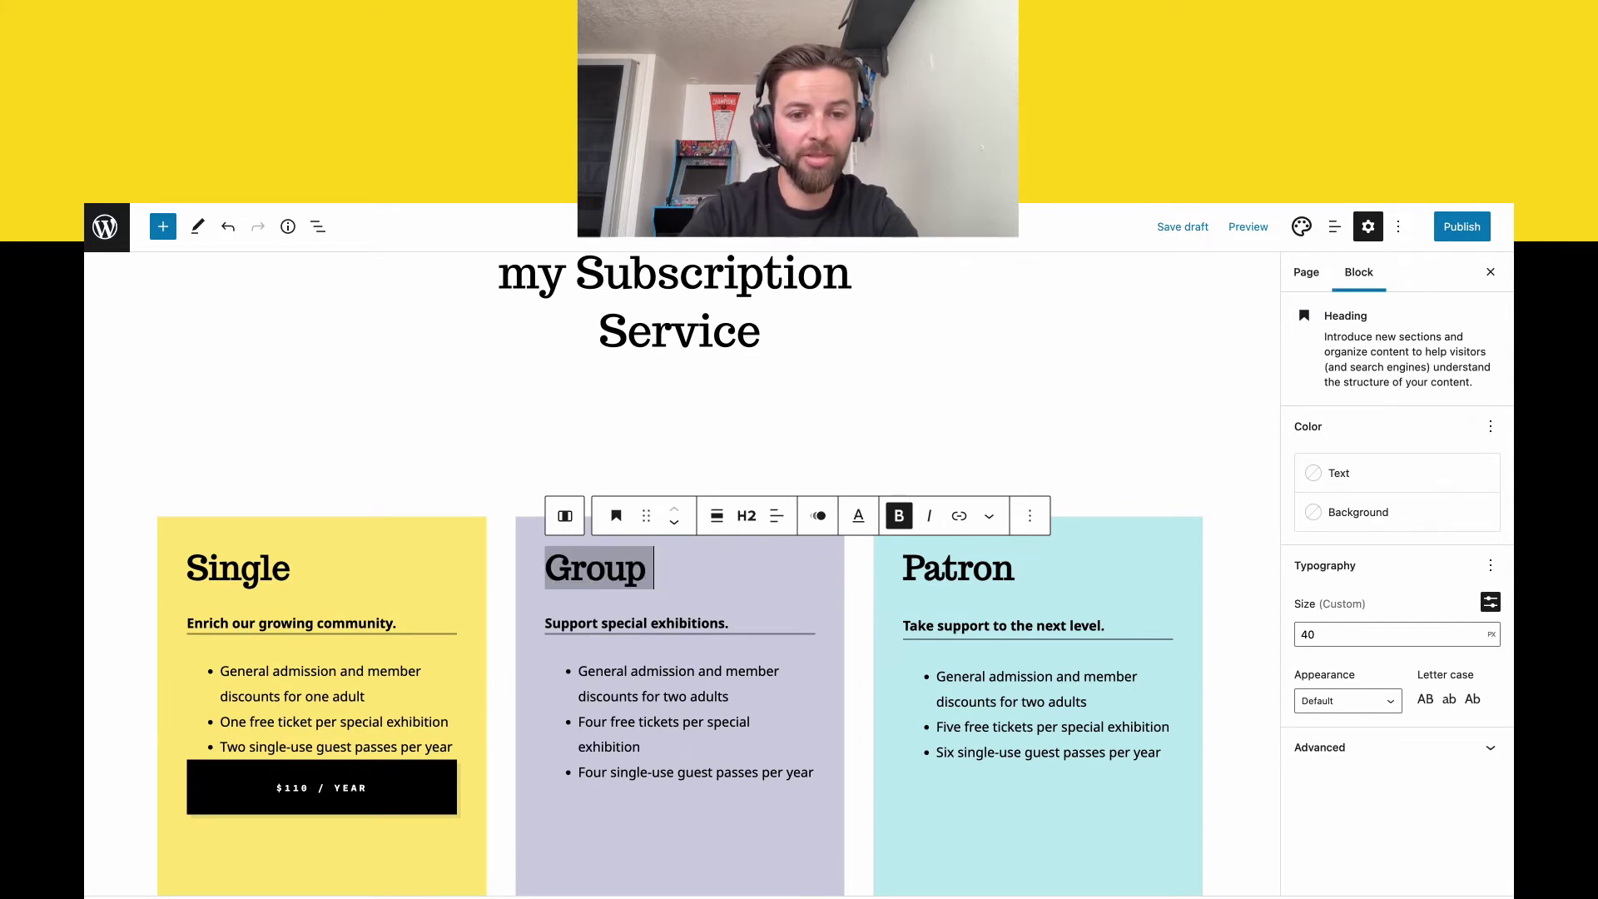
{"action": "type", "text": " Plan"}
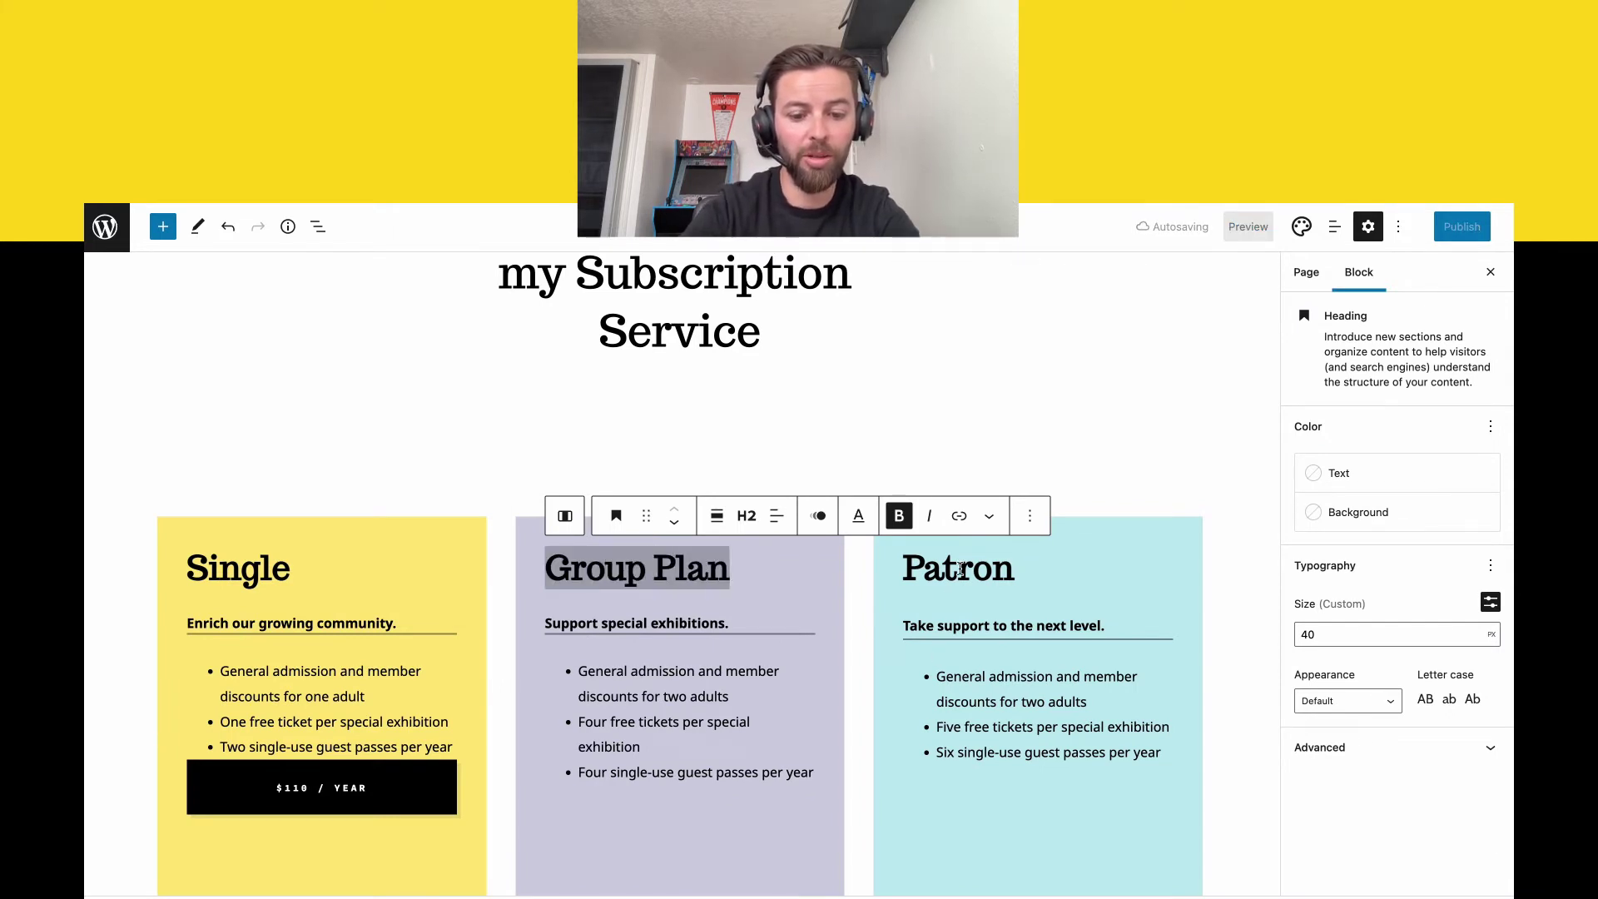
{"action": "double_click", "coordinate": [961, 570]}
{"action": "type", "text": "Gou"}
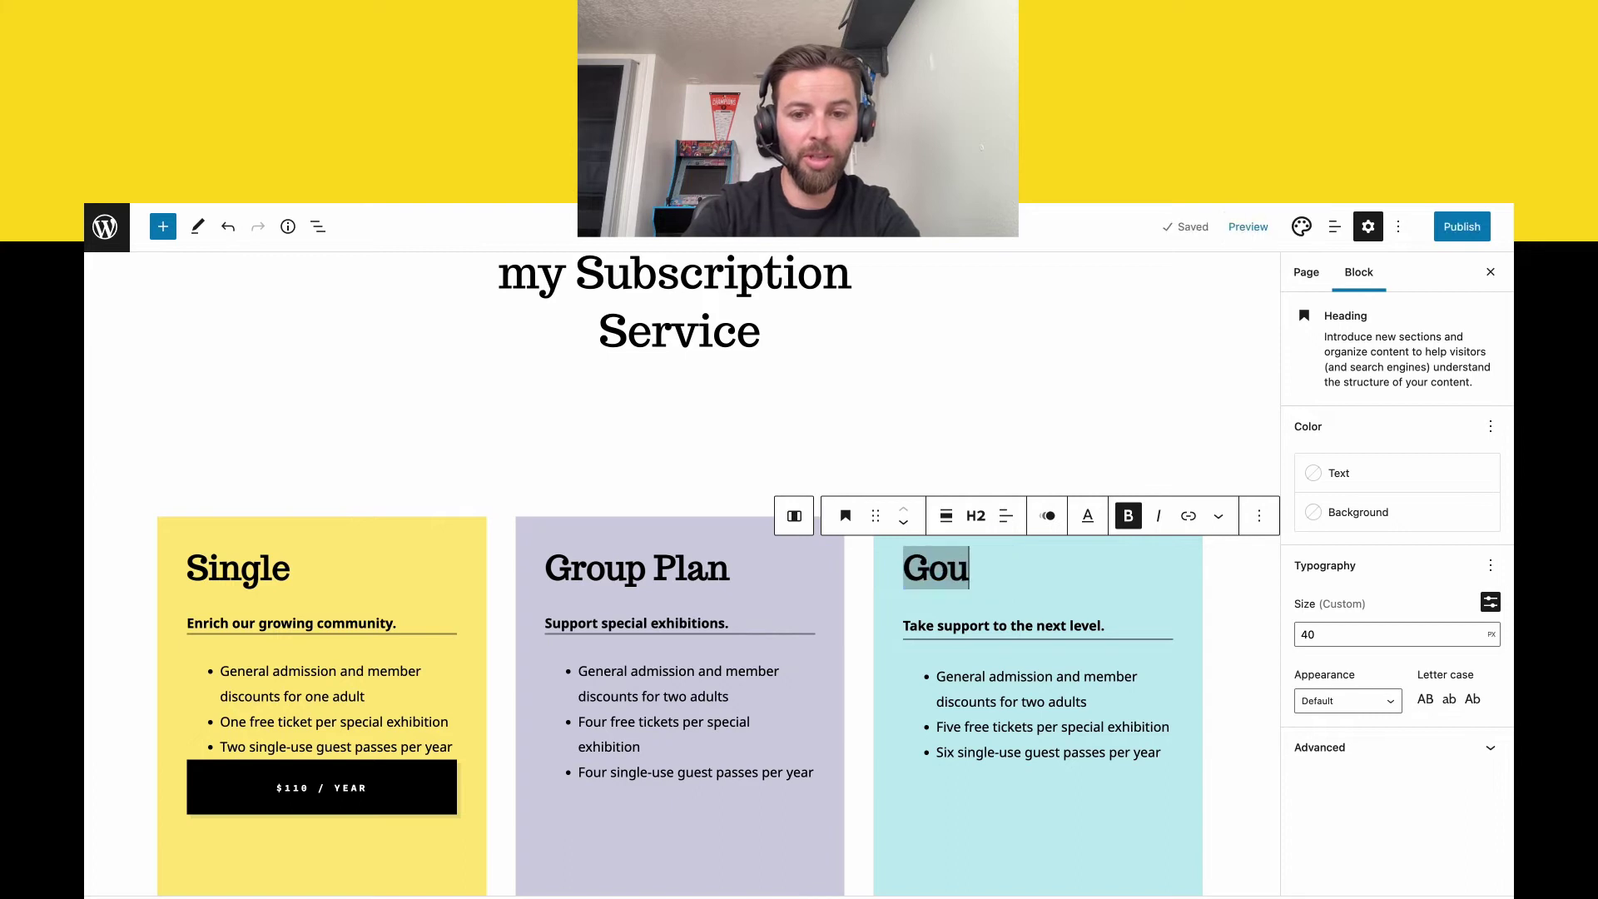
{"action": "key", "text": "BackSpace"}
{"action": "key", "text": "BackSpace"}
{"action": "type", "text": "roup"}
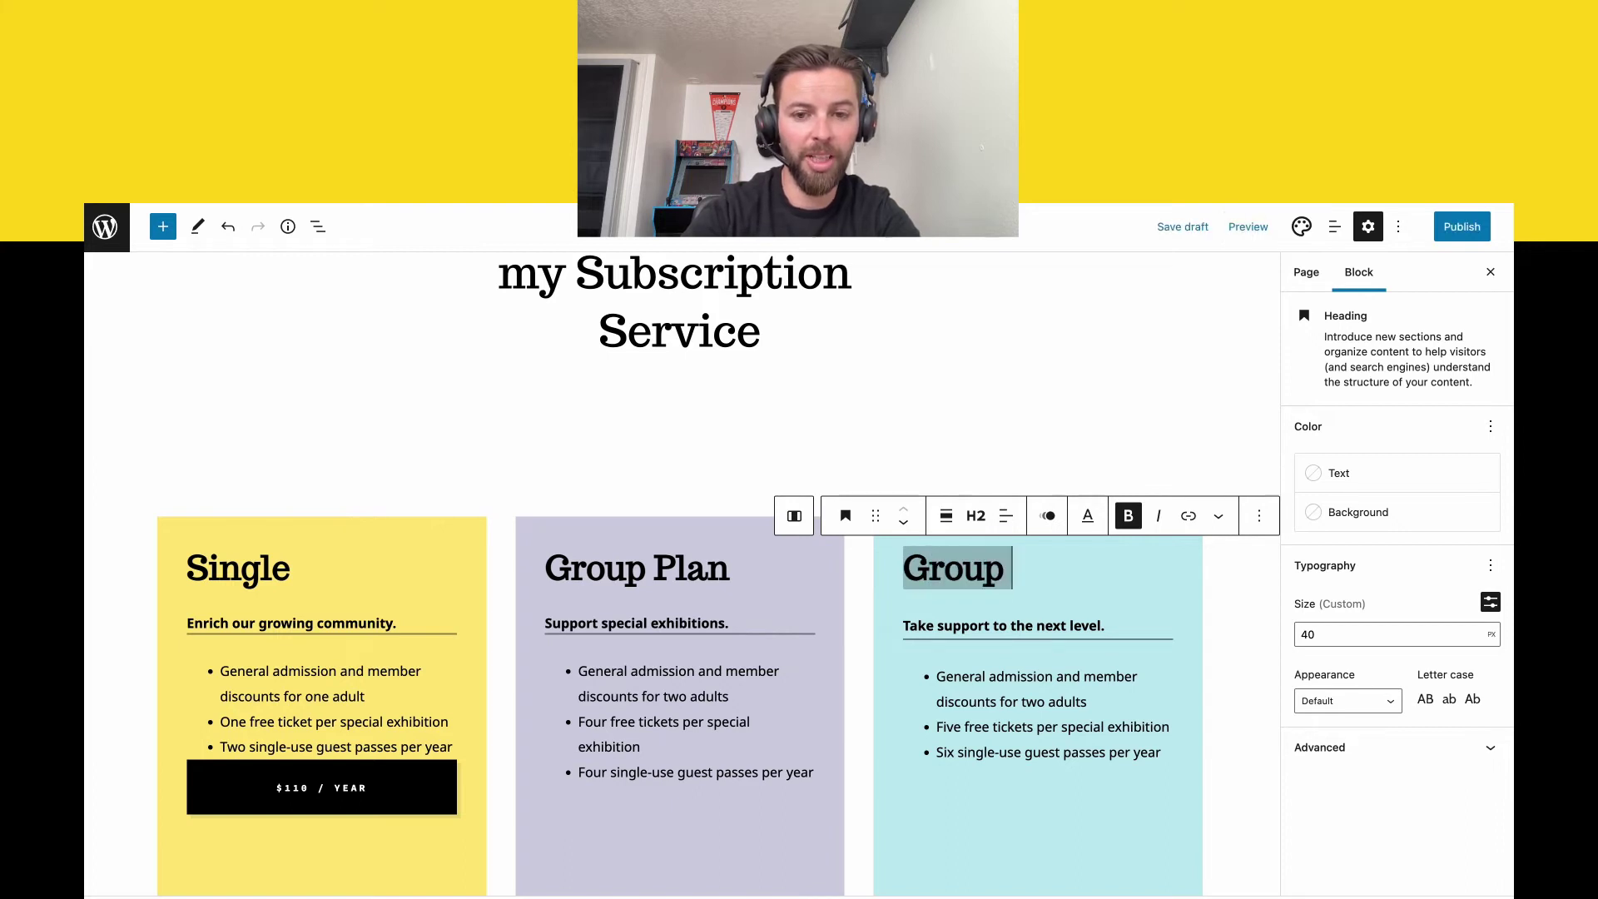
{"action": "type", "text": "+ Plan"}
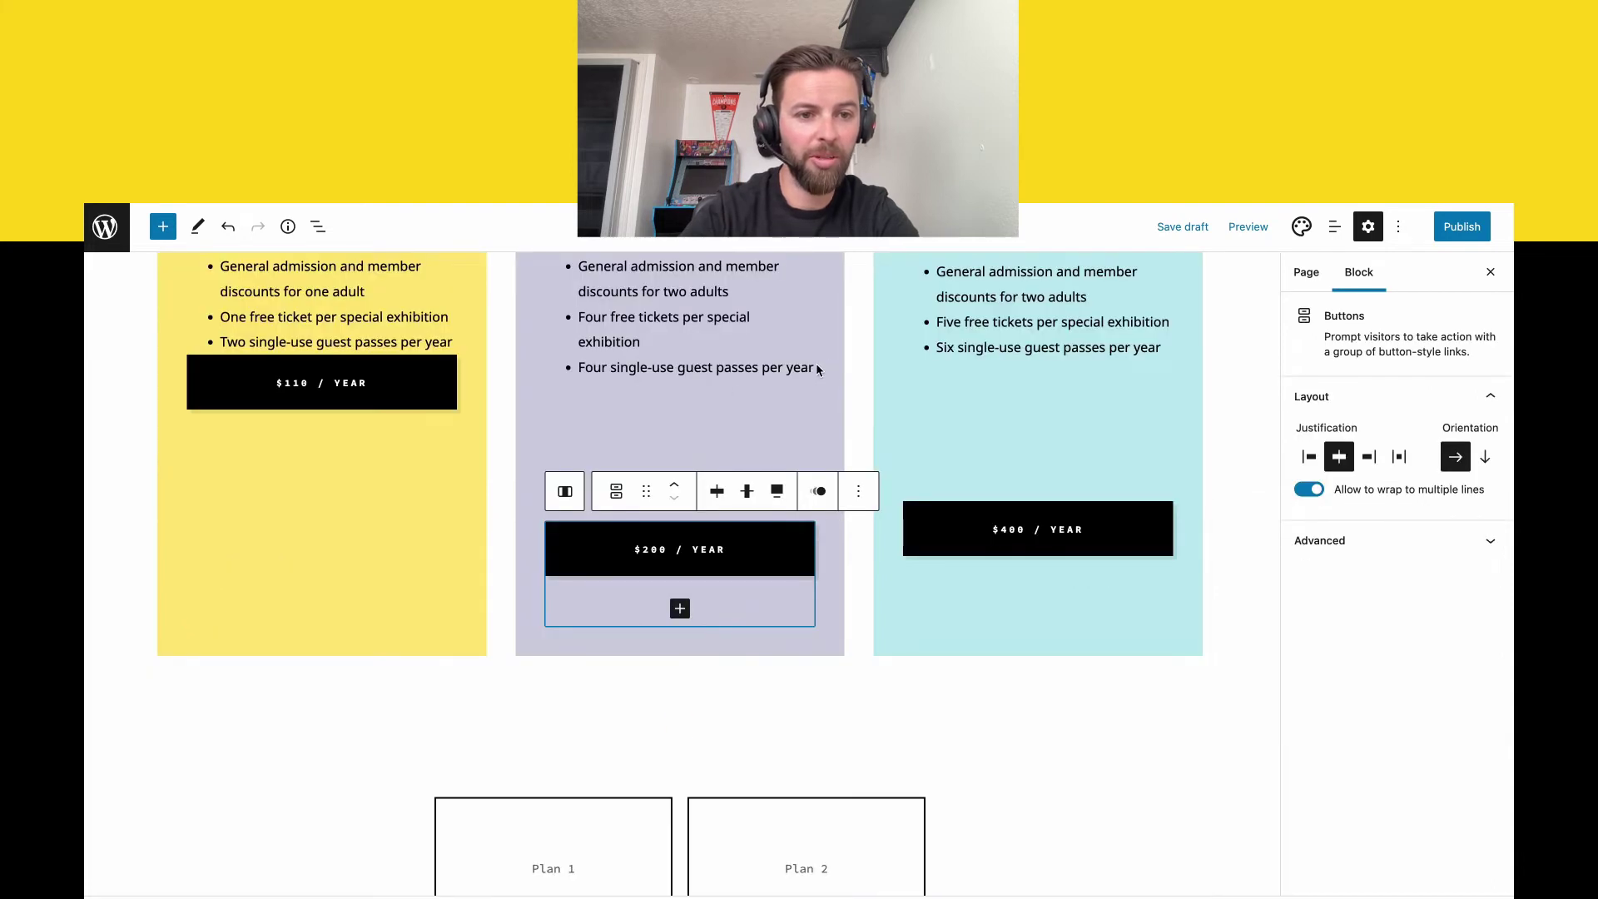
{"action": "left_click", "coordinate": [818, 368]}
Make the Single plan's $110 button full width.
{"action": "left_click", "coordinate": [368, 383]}
{"action": "scroll", "coordinate": [370, 416], "scroll_direction": "up", "scroll_amount": 3}
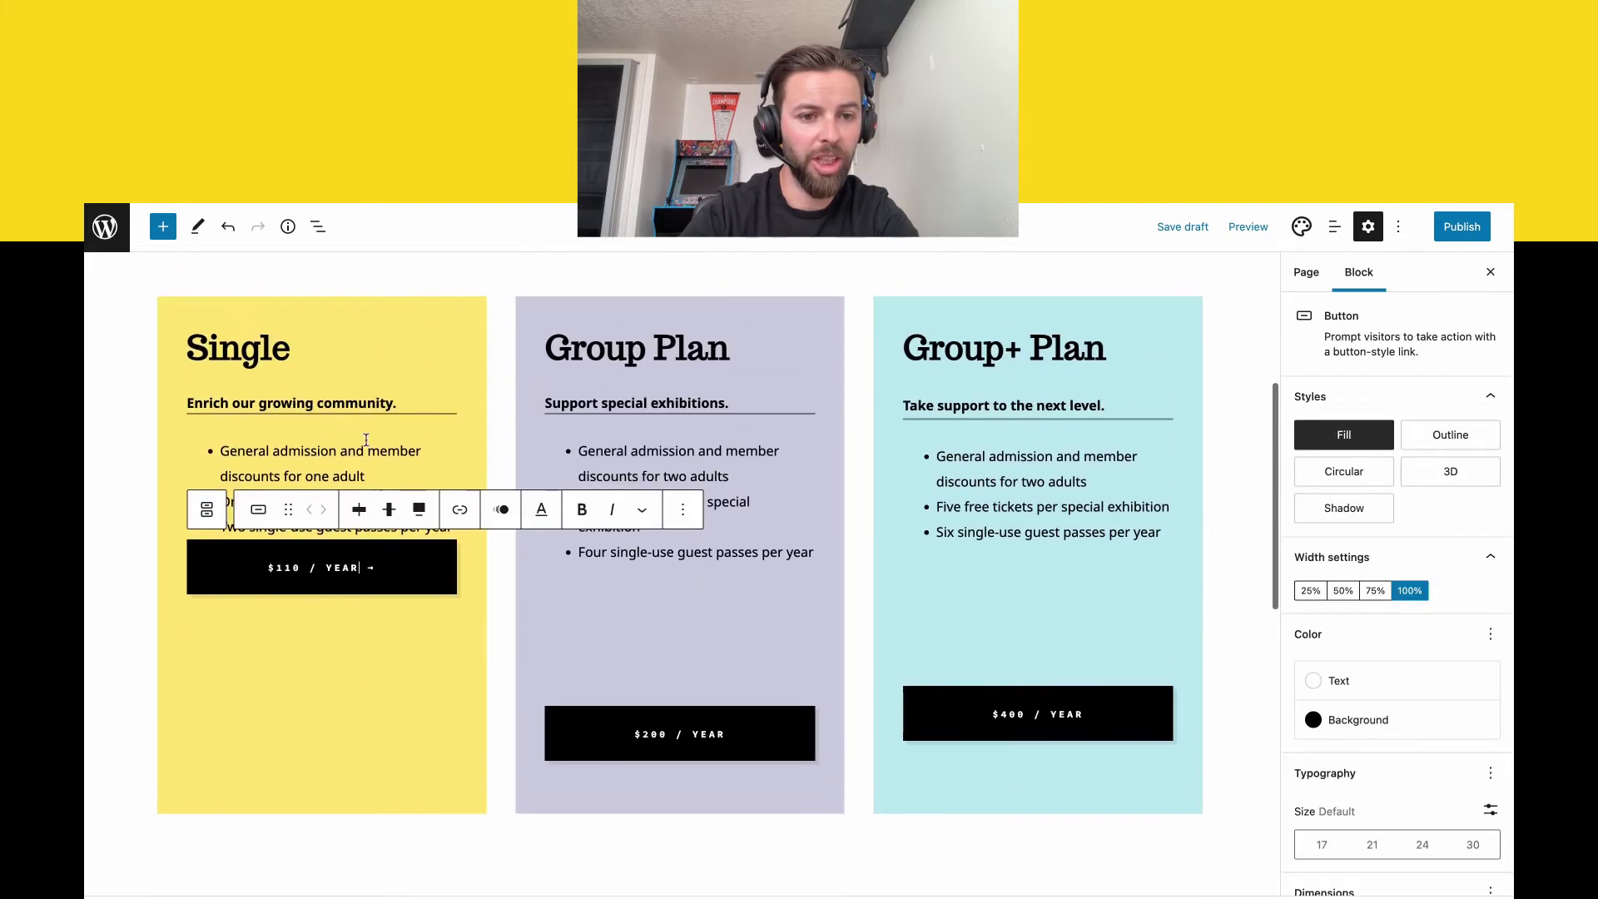
{"action": "scroll", "coordinate": [366, 440], "scroll_direction": "up", "scroll_amount": 1}
{"action": "left_click", "coordinate": [461, 553]}
{"action": "scroll", "coordinate": [449, 541], "scroll_direction": "down", "scroll_amount": 1}
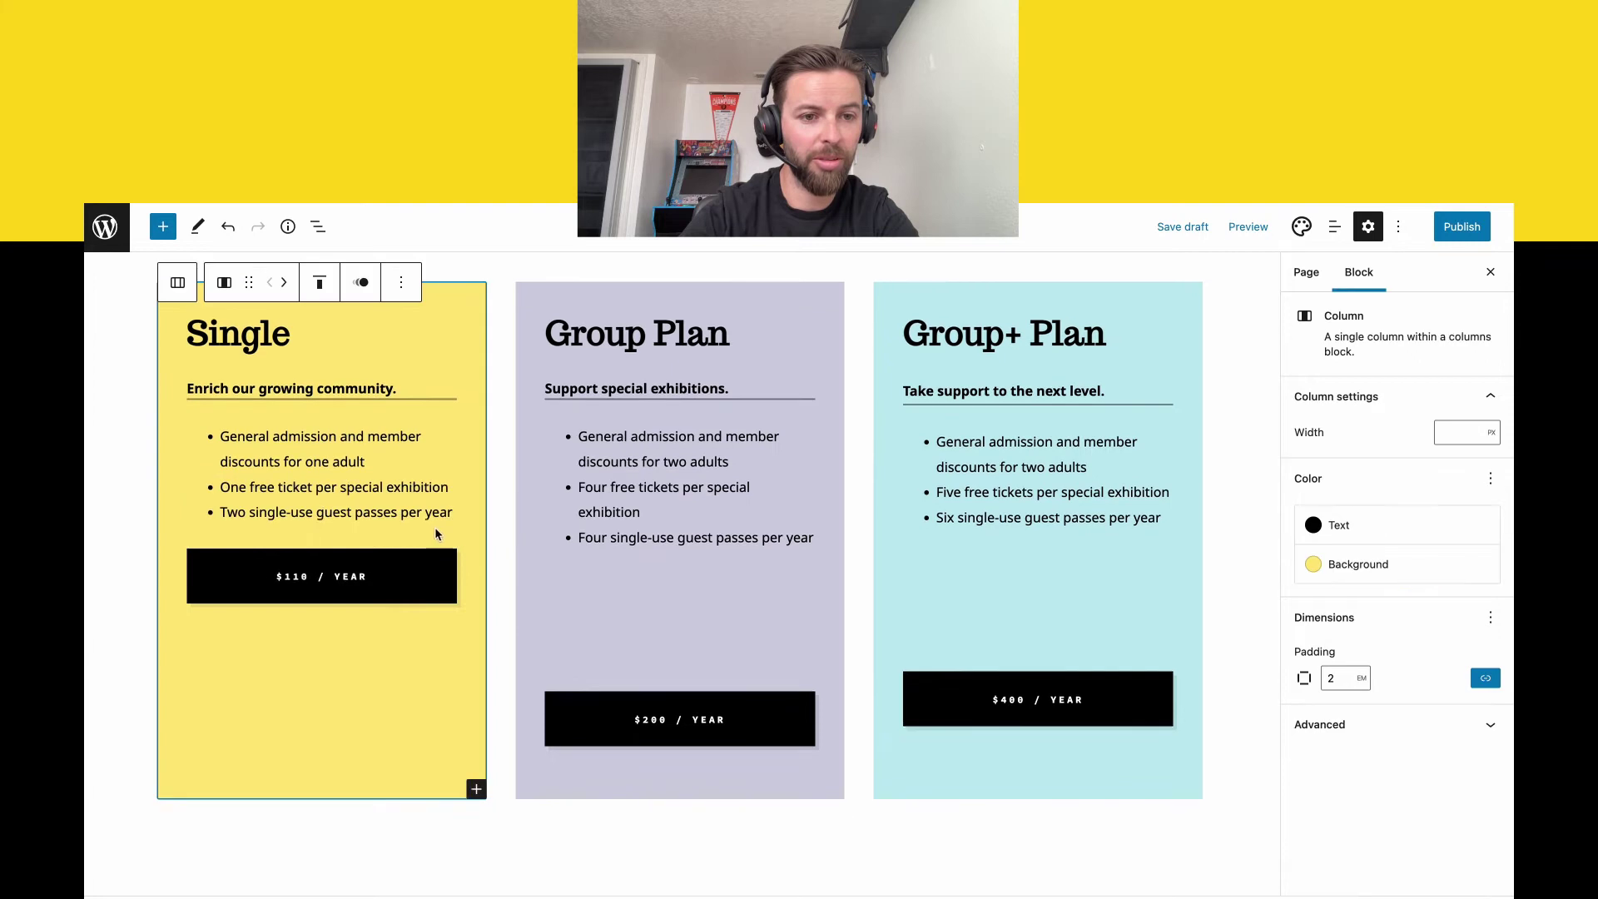
{"action": "left_click", "coordinate": [421, 563]}
{"action": "left_click", "coordinate": [421, 502]}
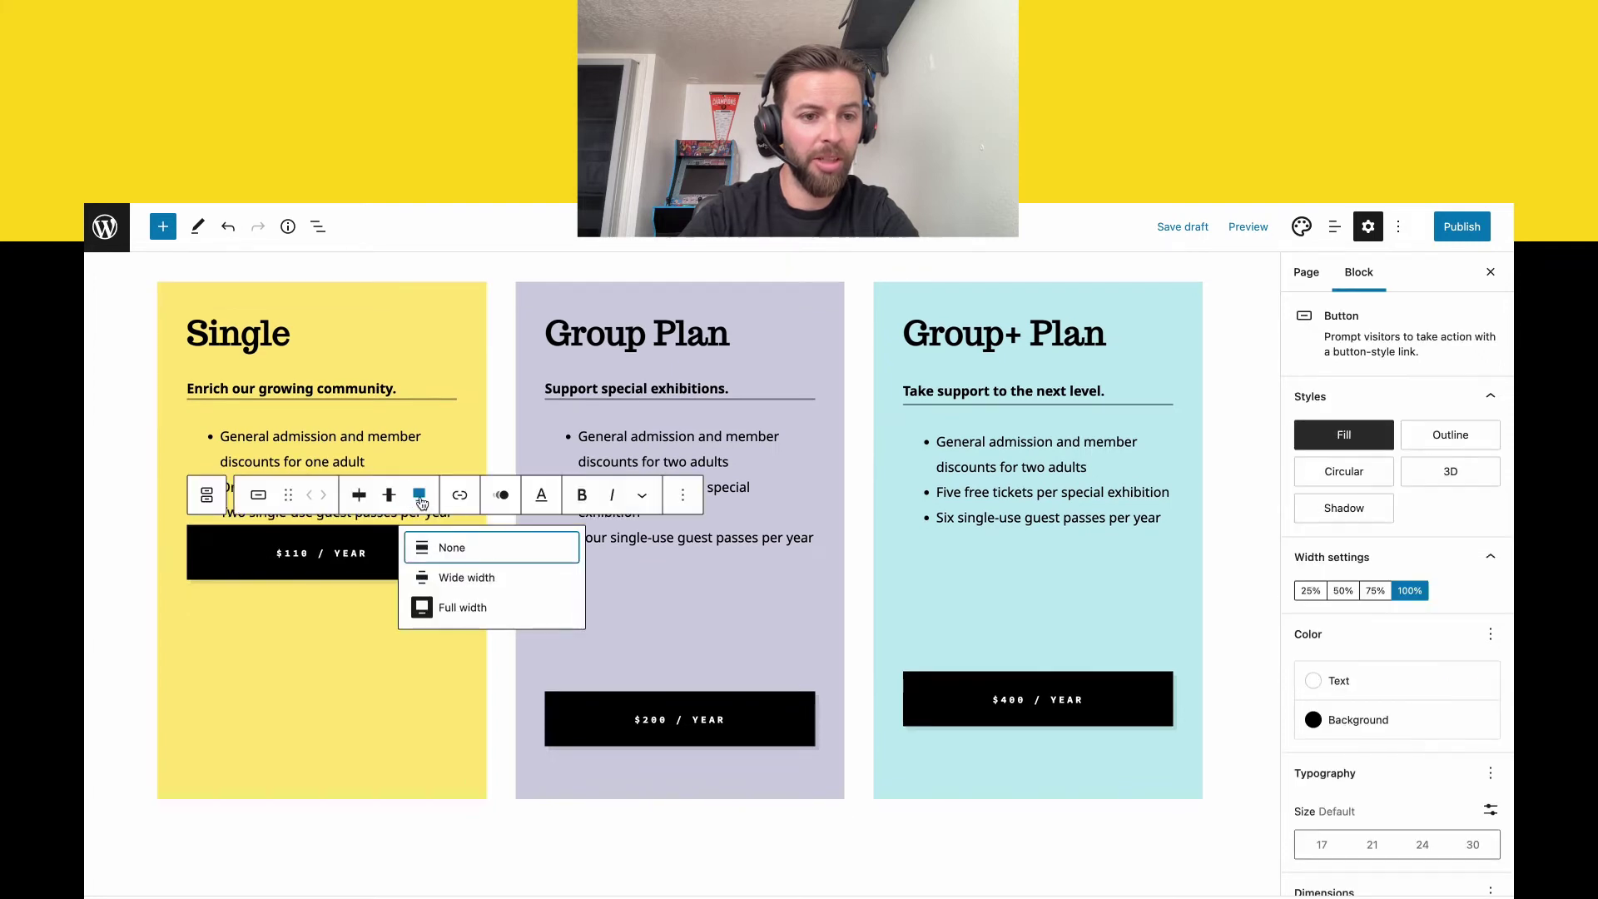
{"action": "left_click", "coordinate": [476, 607]}
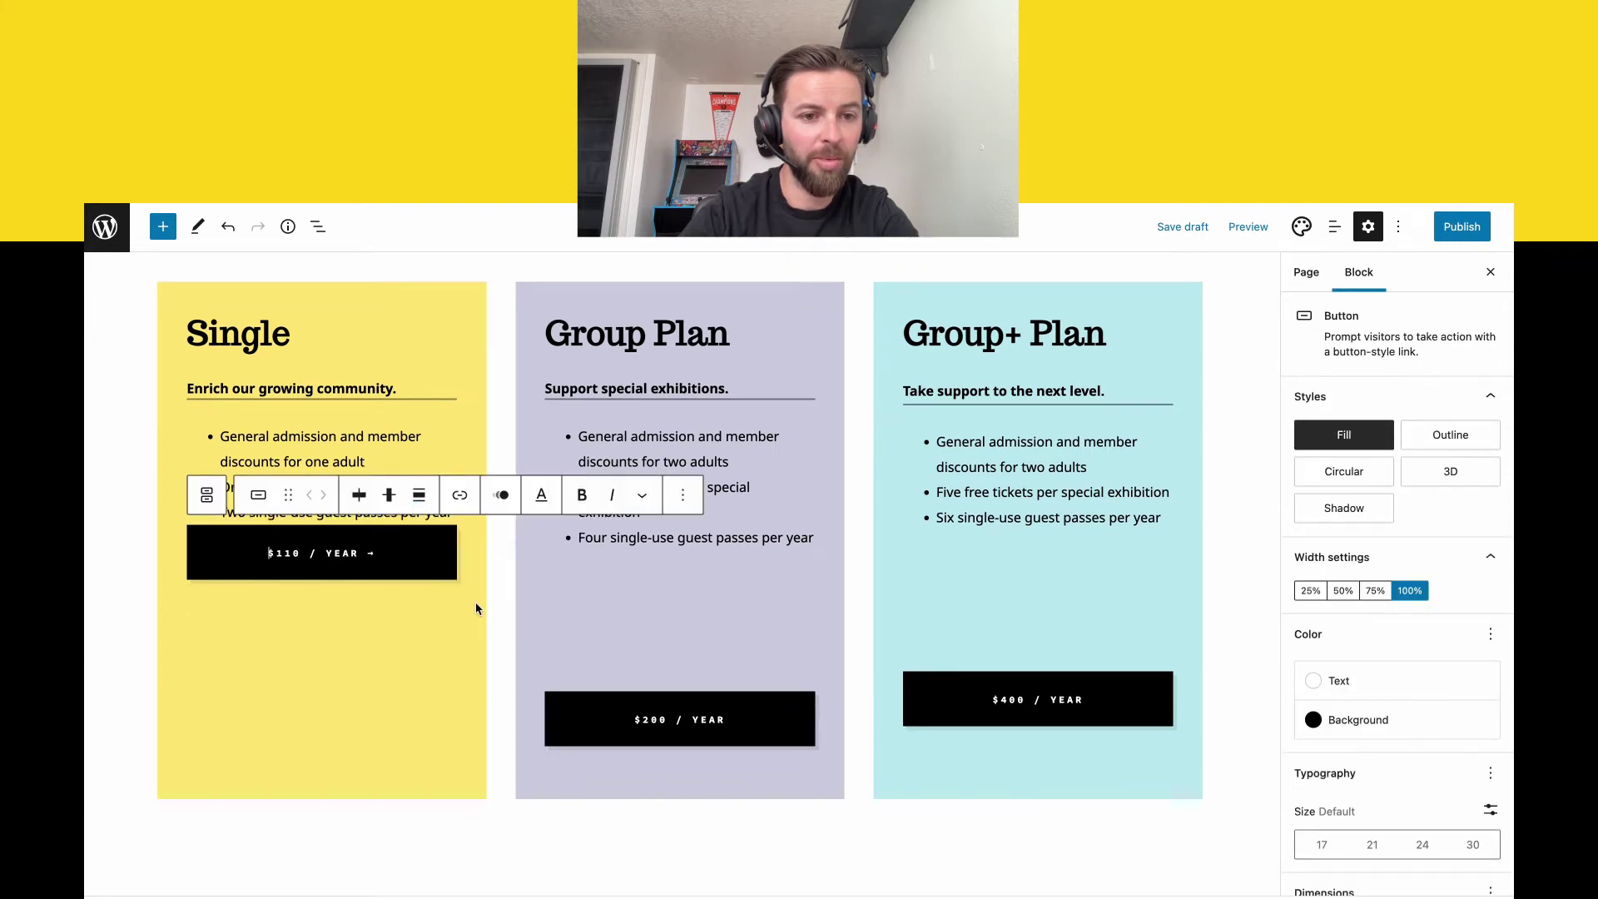
Add an empty line after the Single plan's feature list.
{"action": "left_click", "coordinate": [438, 514]}
{"action": "left_click", "coordinate": [460, 522]}
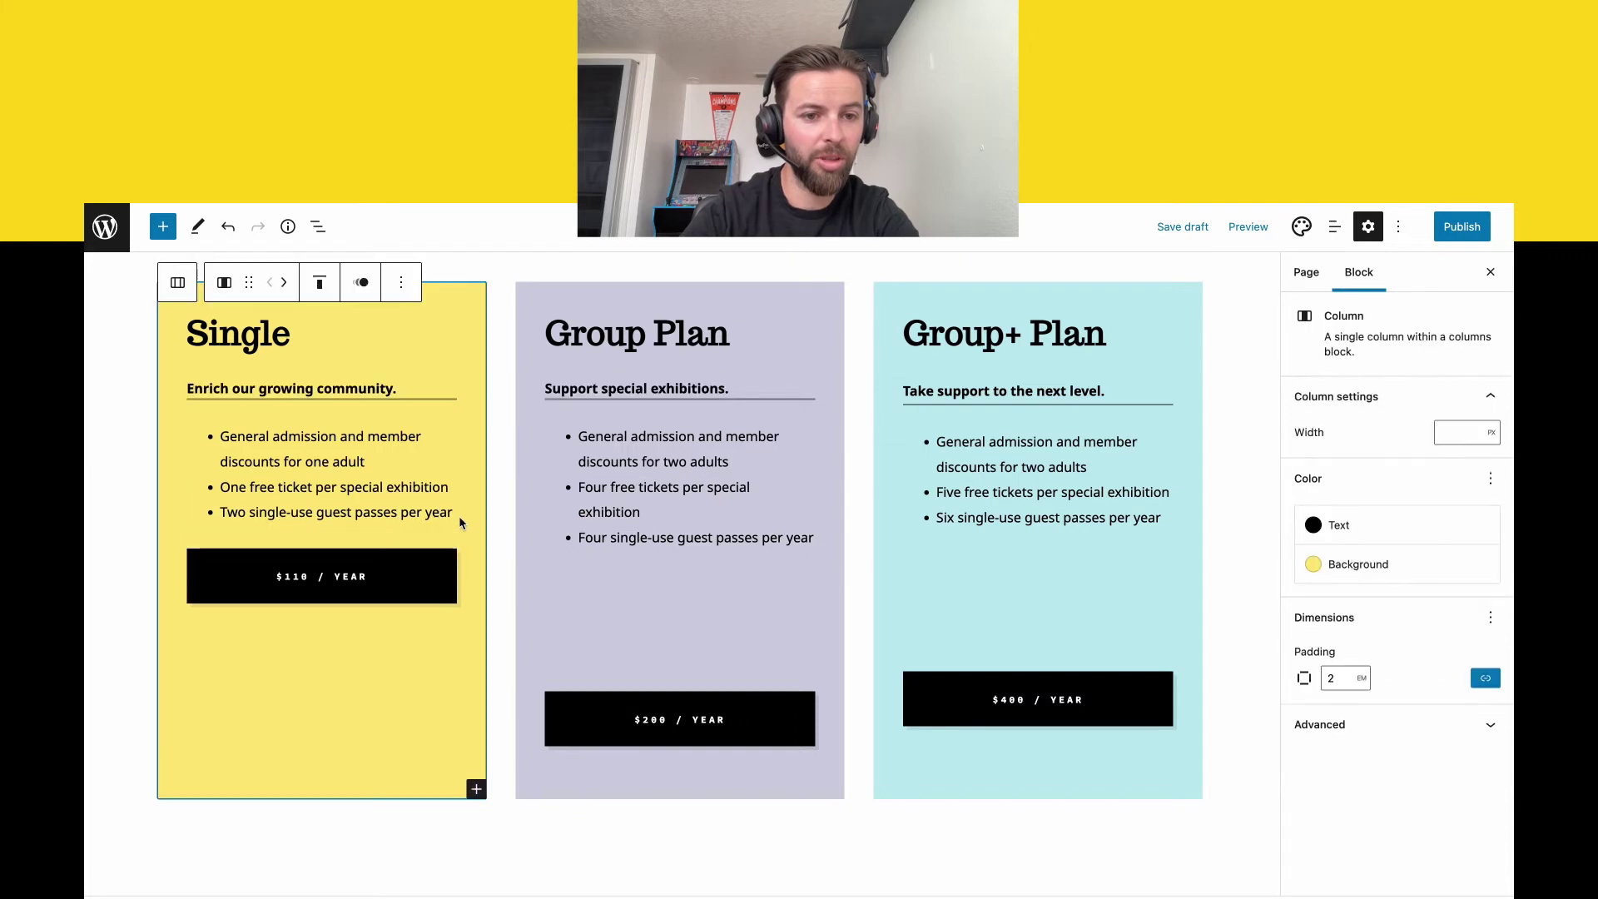
{"action": "left_click", "coordinate": [450, 516]}
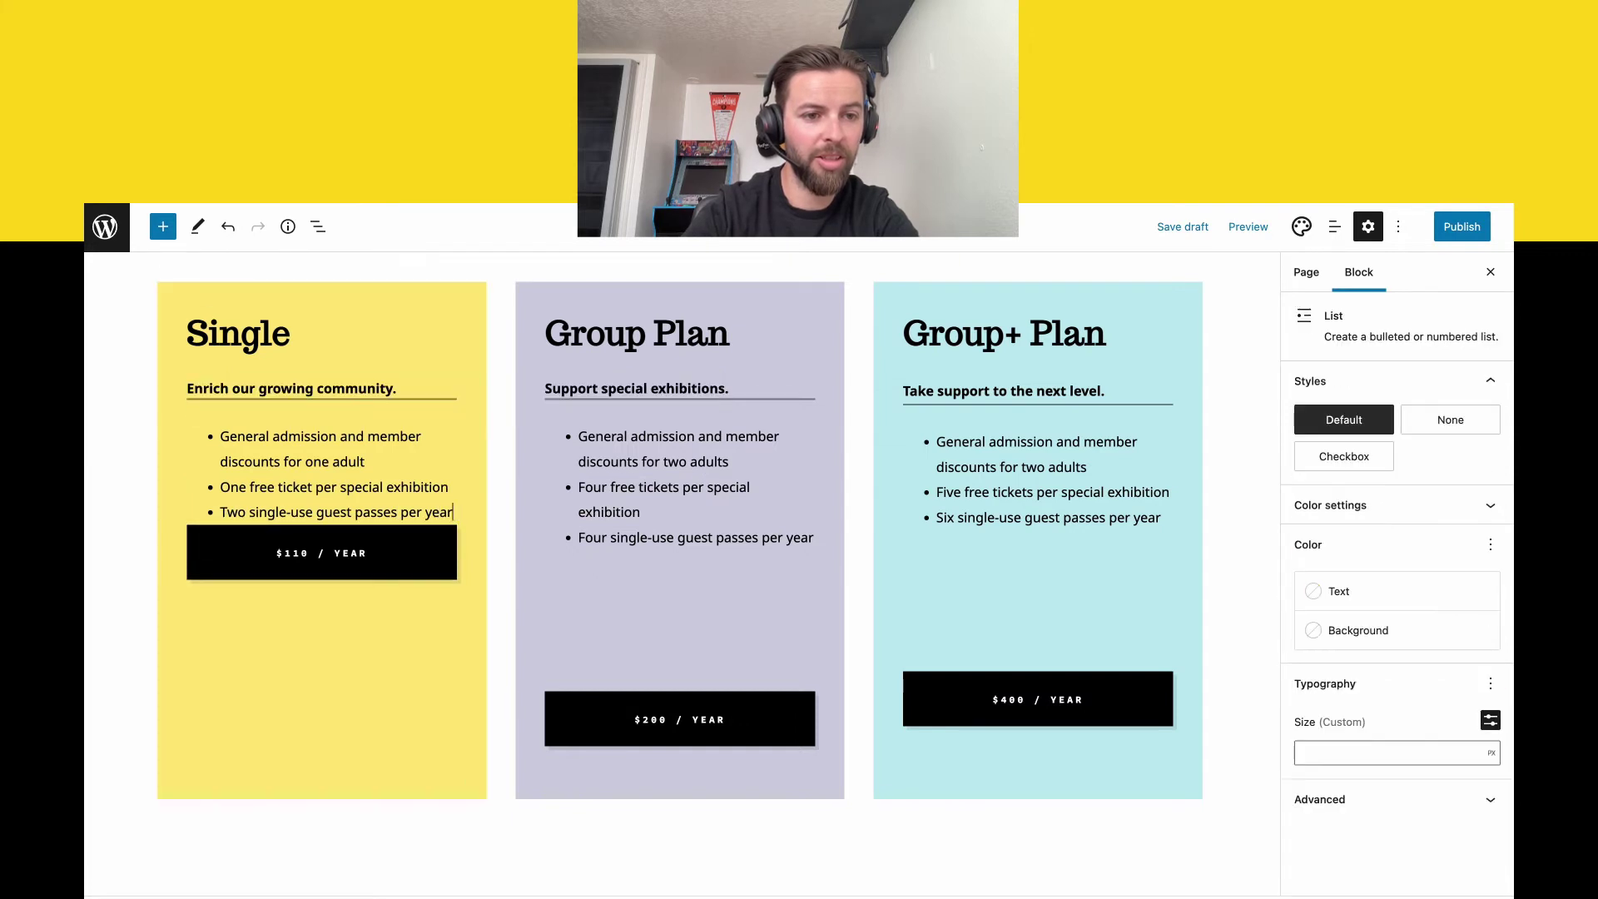
{"action": "key", "text": "Return"}
{"action": "key", "text": "Return"}
{"action": "scroll", "coordinate": [718, 526], "scroll_direction": "down", "scroll_amount": 3}
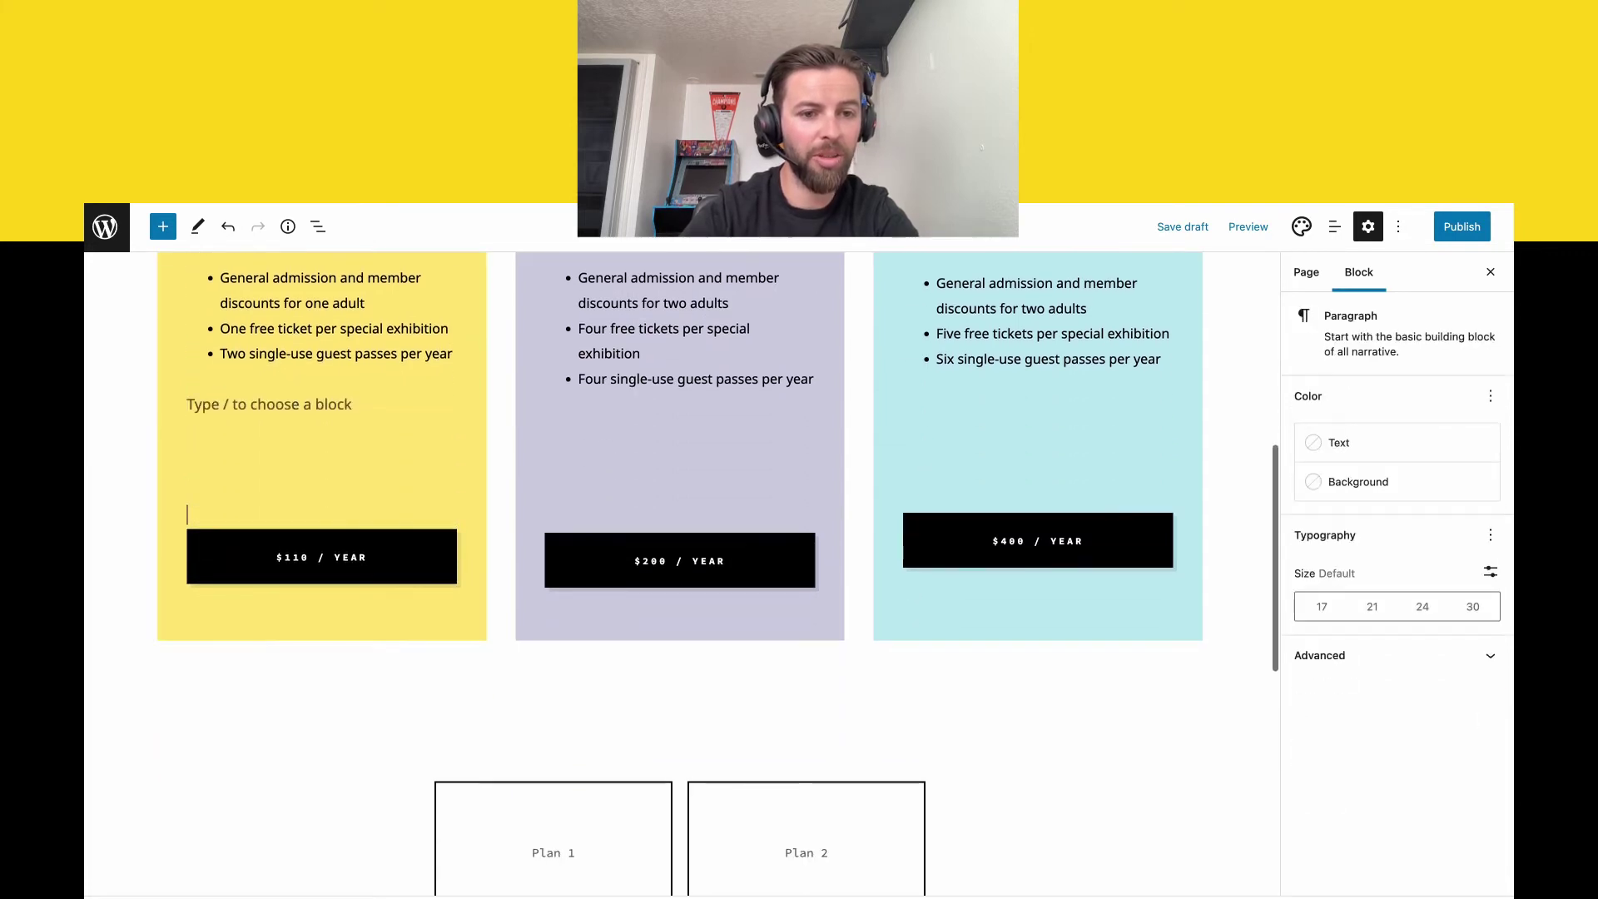
{"action": "left_click", "coordinate": [421, 713]}
{"action": "scroll", "coordinate": [420, 716], "scroll_direction": "up", "scroll_amount": 3}
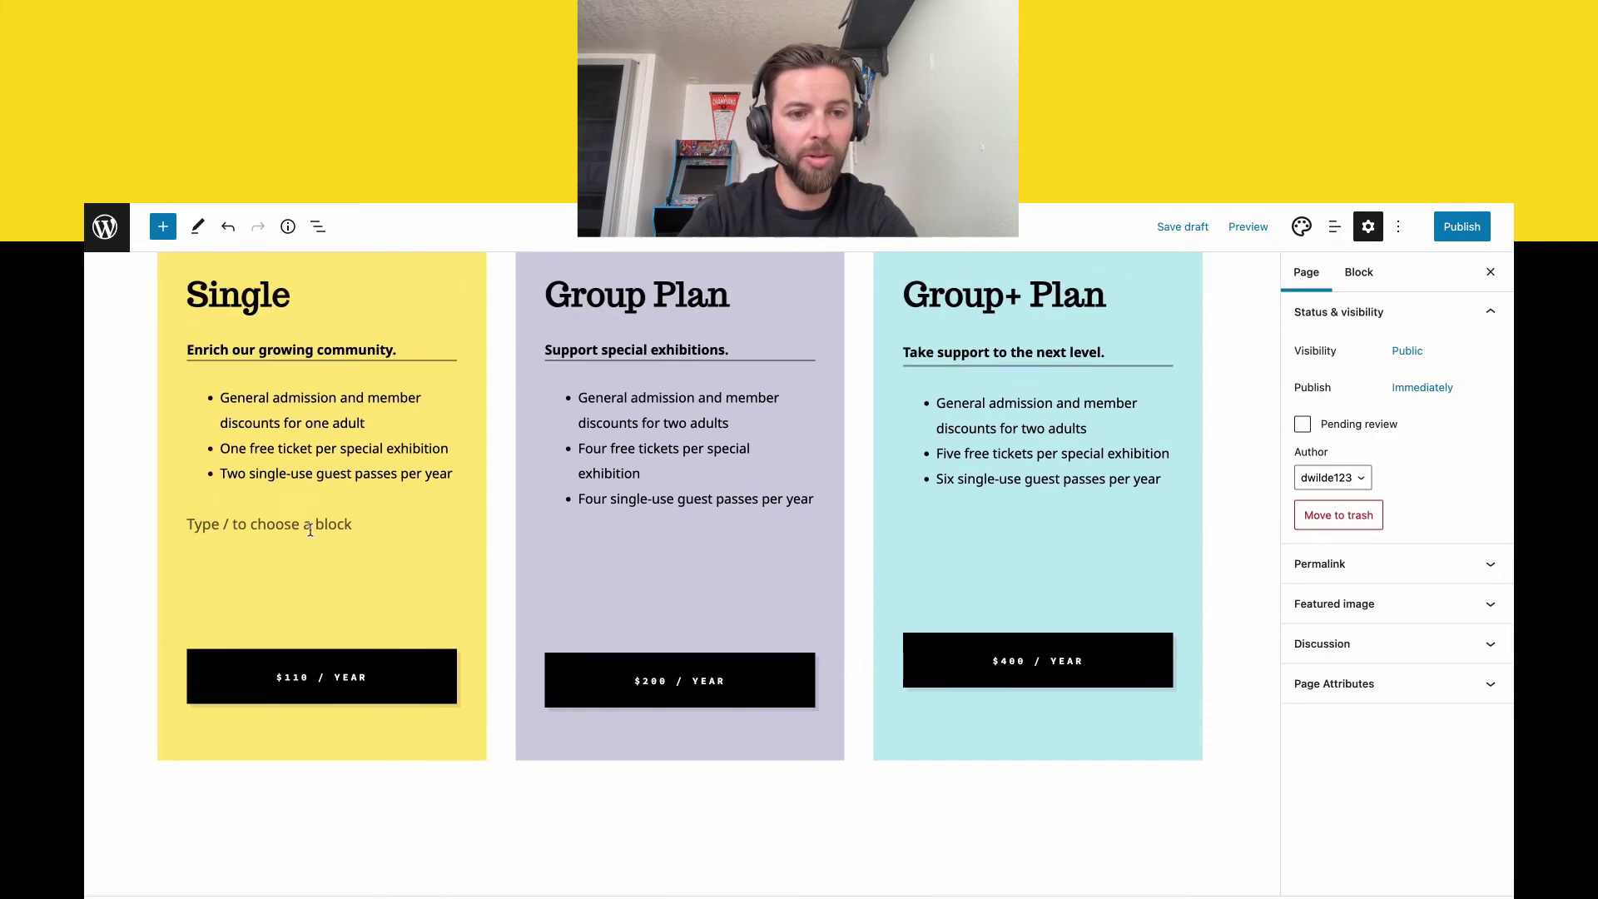
{"action": "scroll", "coordinate": [418, 541], "scroll_direction": "up", "scroll_amount": 1}
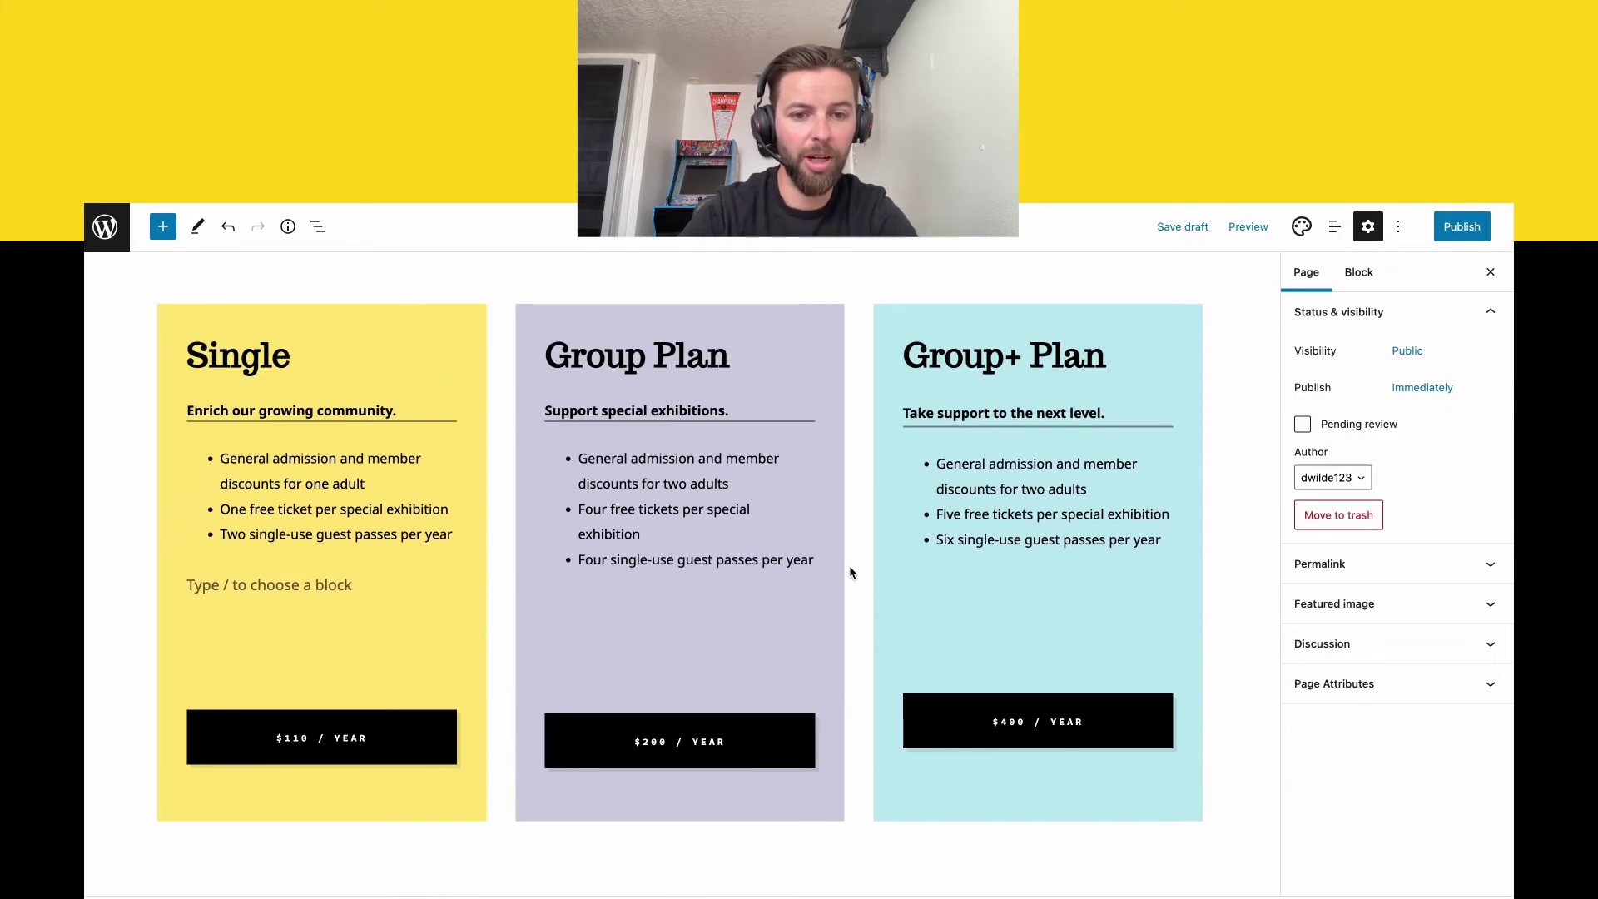
{"action": "left_click", "coordinate": [816, 559]}
Add a fifth Group Plan bullet, 'Good for 5-10 people', then select the $200 button's group.
{"action": "left_click", "coordinate": [816, 559]}
{"action": "key", "text": "Return"}
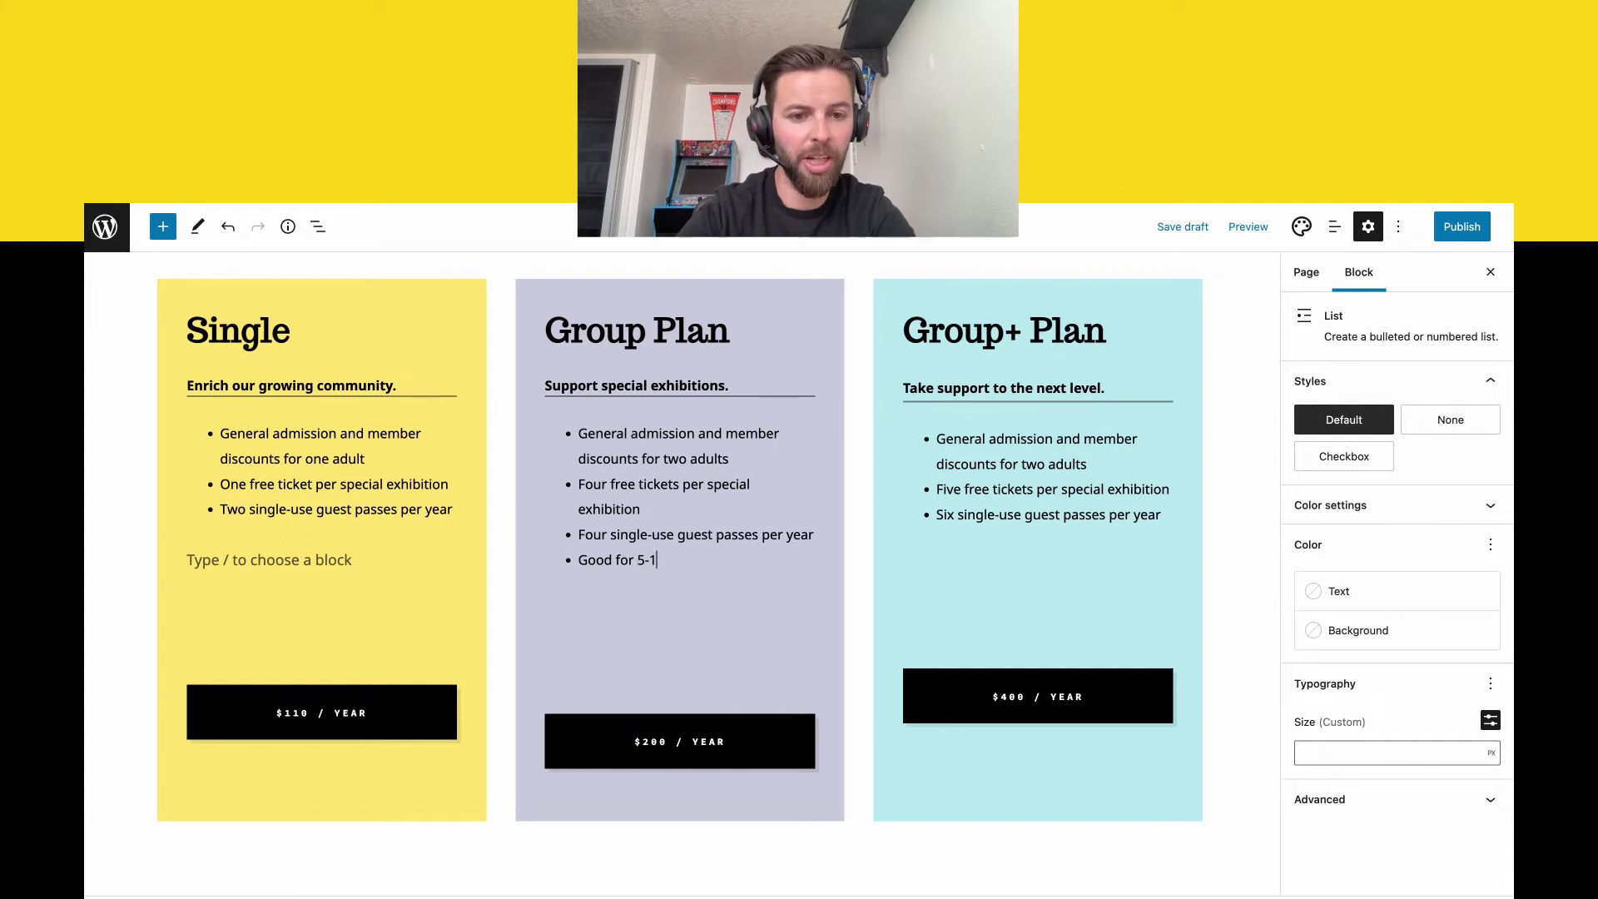
{"action": "left_click", "coordinate": [535, 695]}
{"action": "left_click", "coordinate": [558, 619]}
{"action": "left_click", "coordinate": [586, 691]}
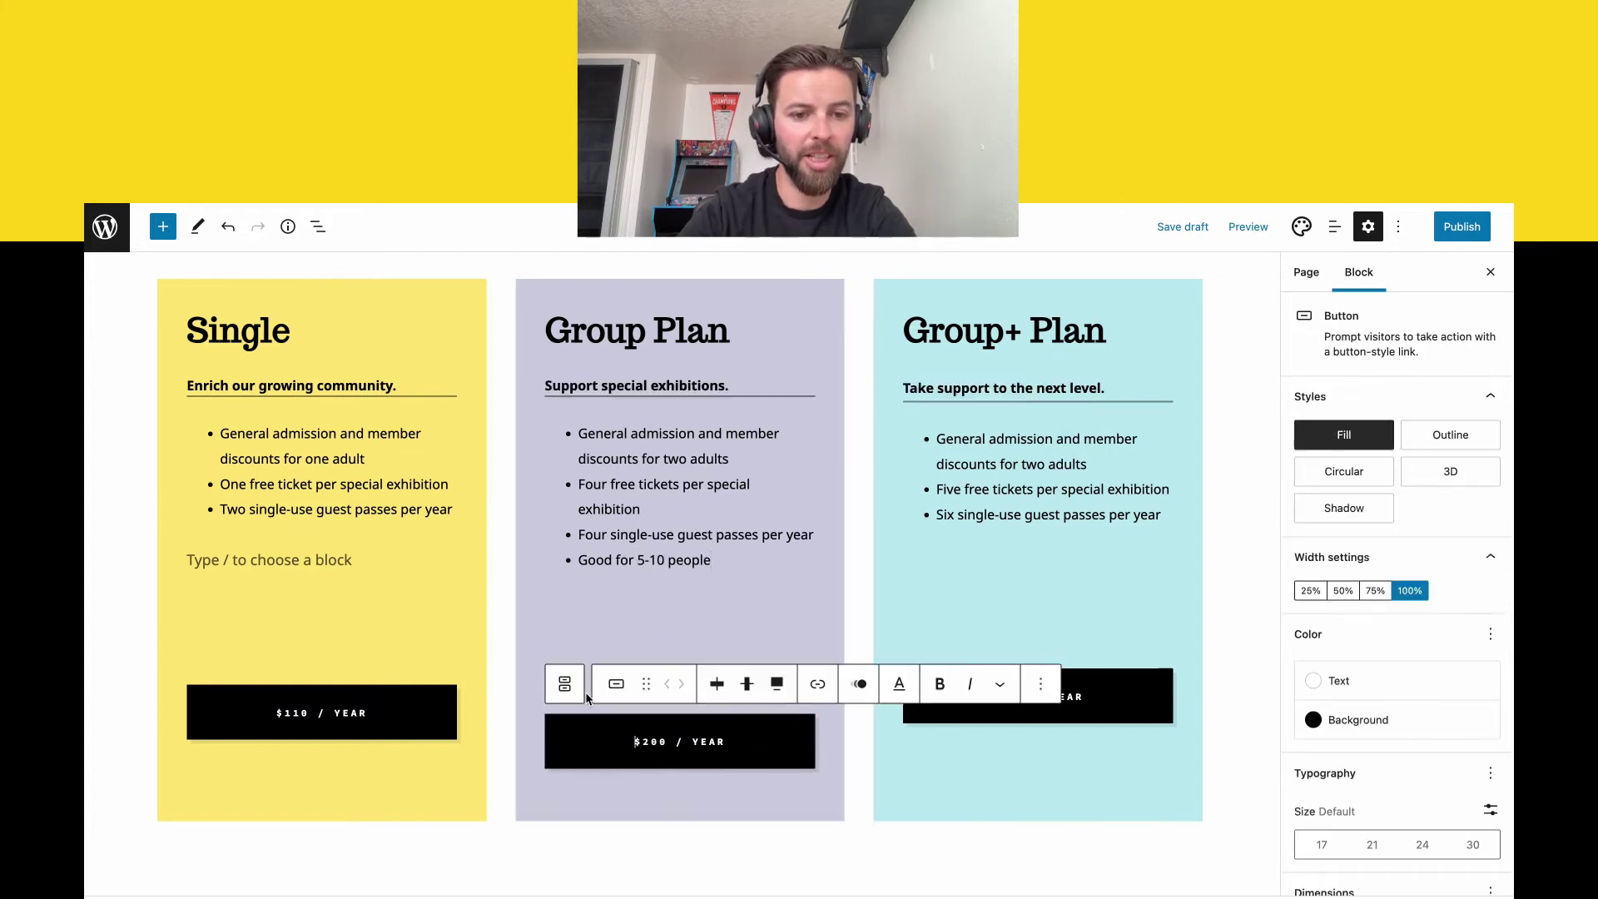
{"action": "left_click", "coordinate": [583, 690]}
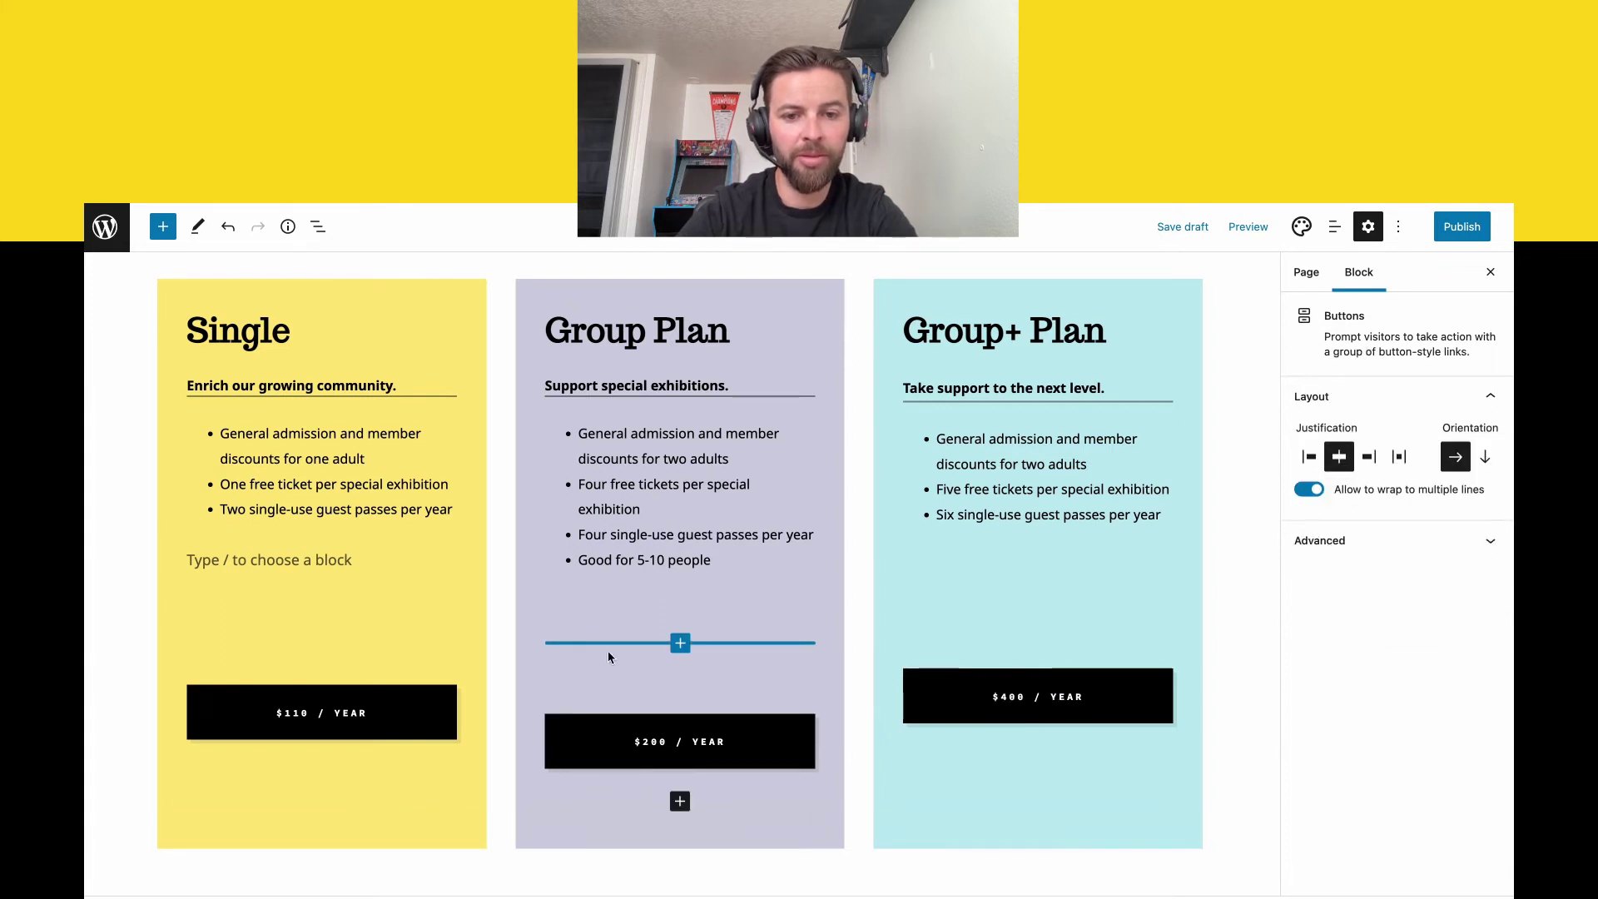
{"action": "left_click", "coordinate": [874, 752]}
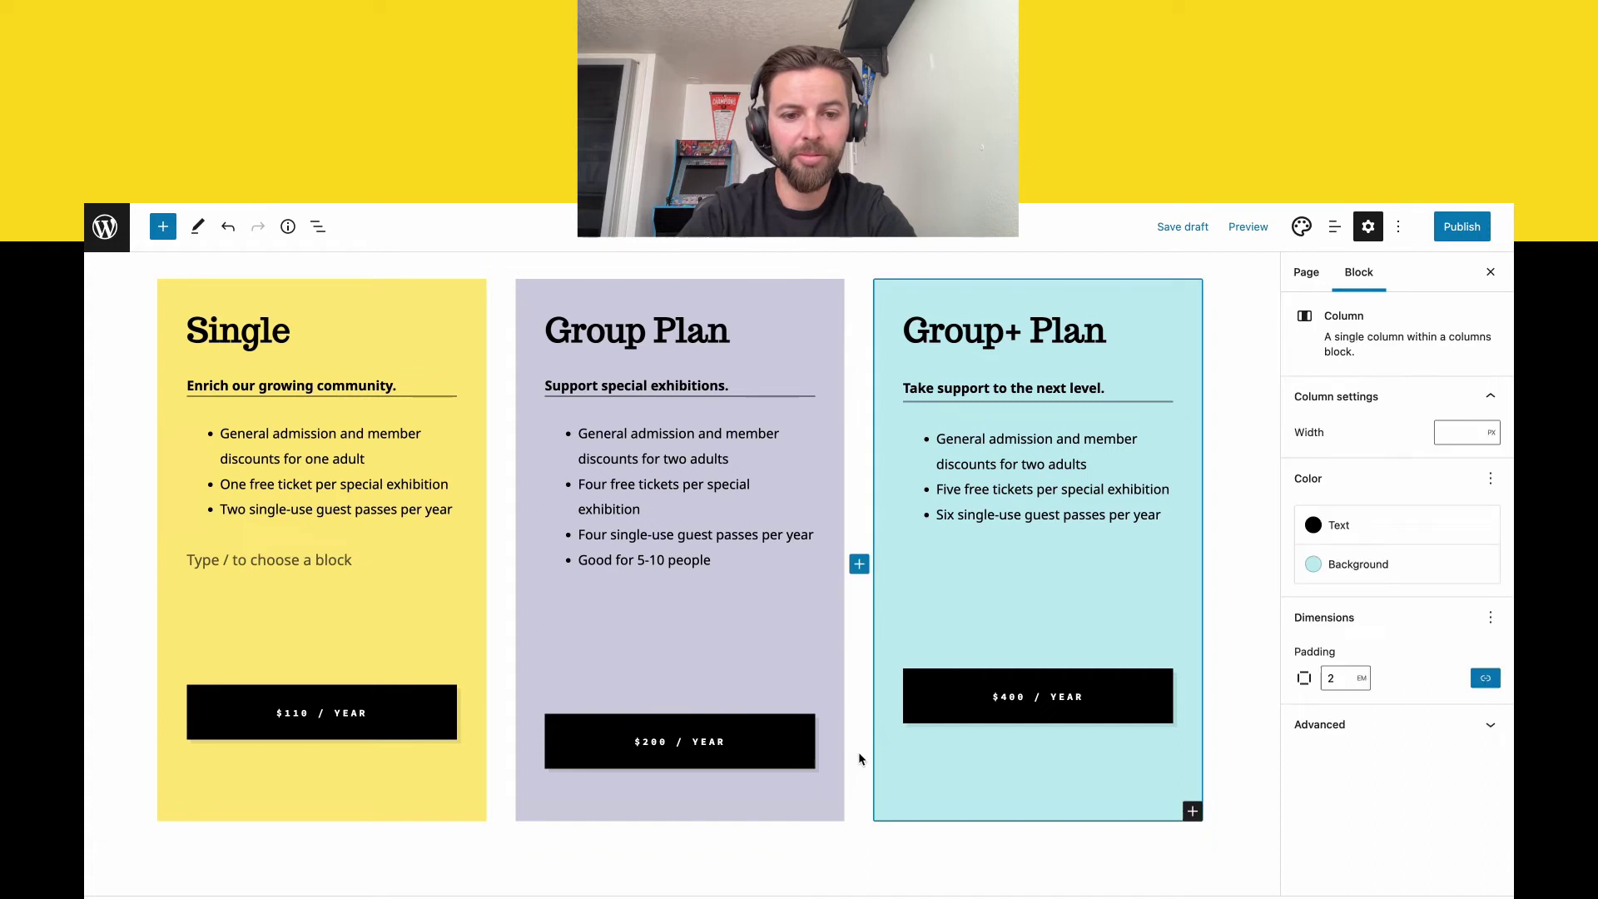
Rename the first pricing card's 'Plan 1' title to 'Individual'.
{"action": "scroll", "coordinate": [859, 752], "scroll_direction": "up", "scroll_amount": 3}
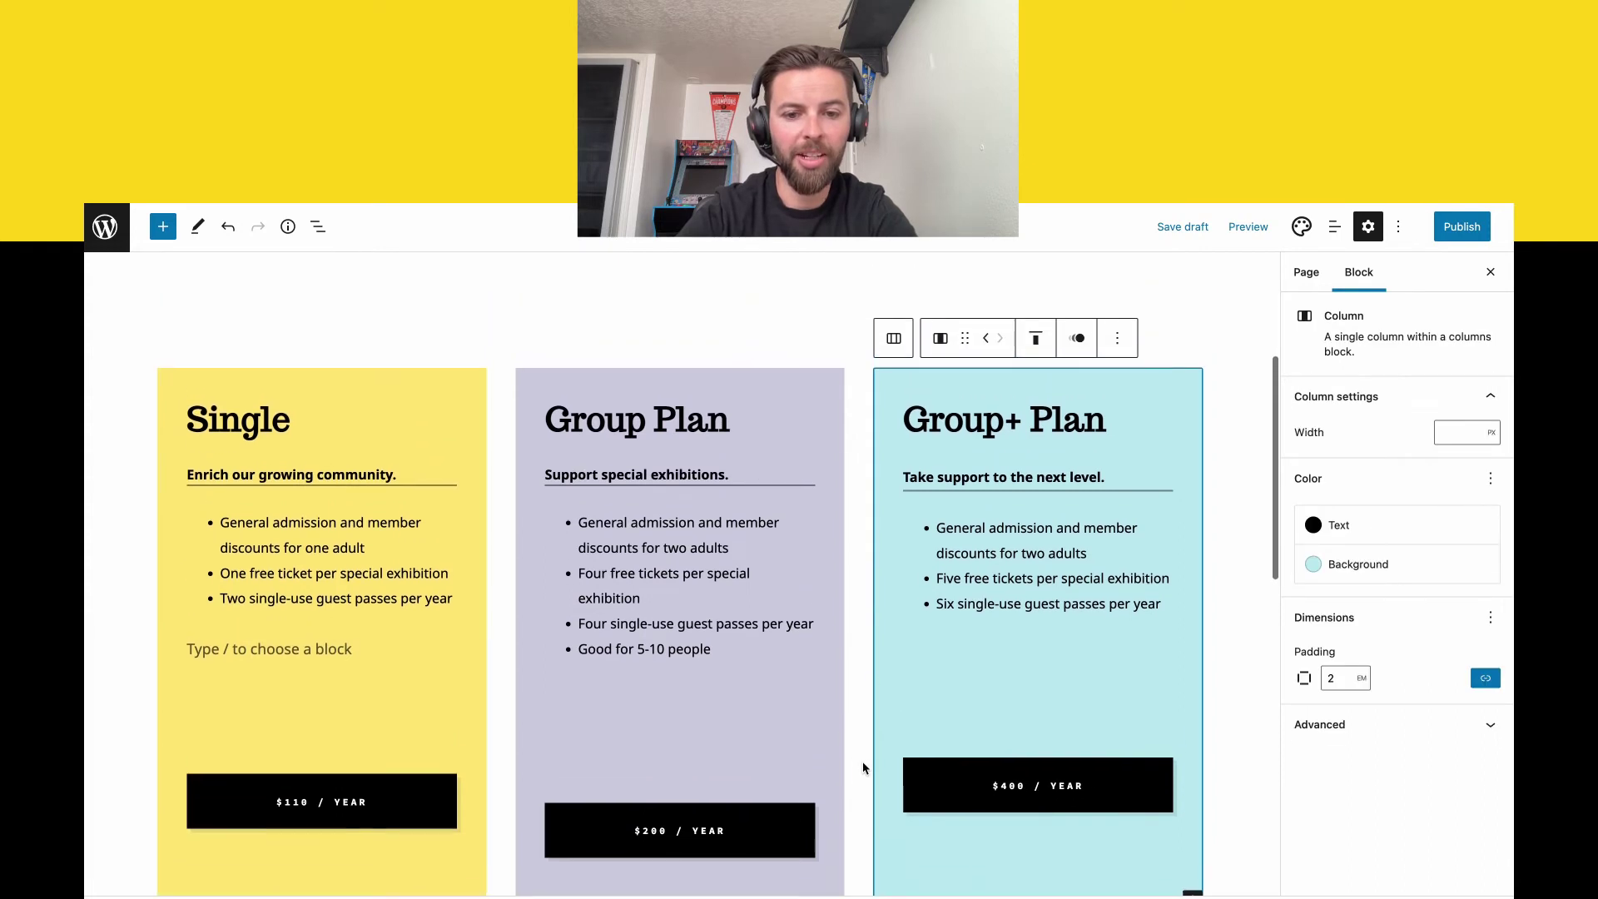
{"action": "scroll", "coordinate": [863, 767], "scroll_direction": "down", "scroll_amount": 8}
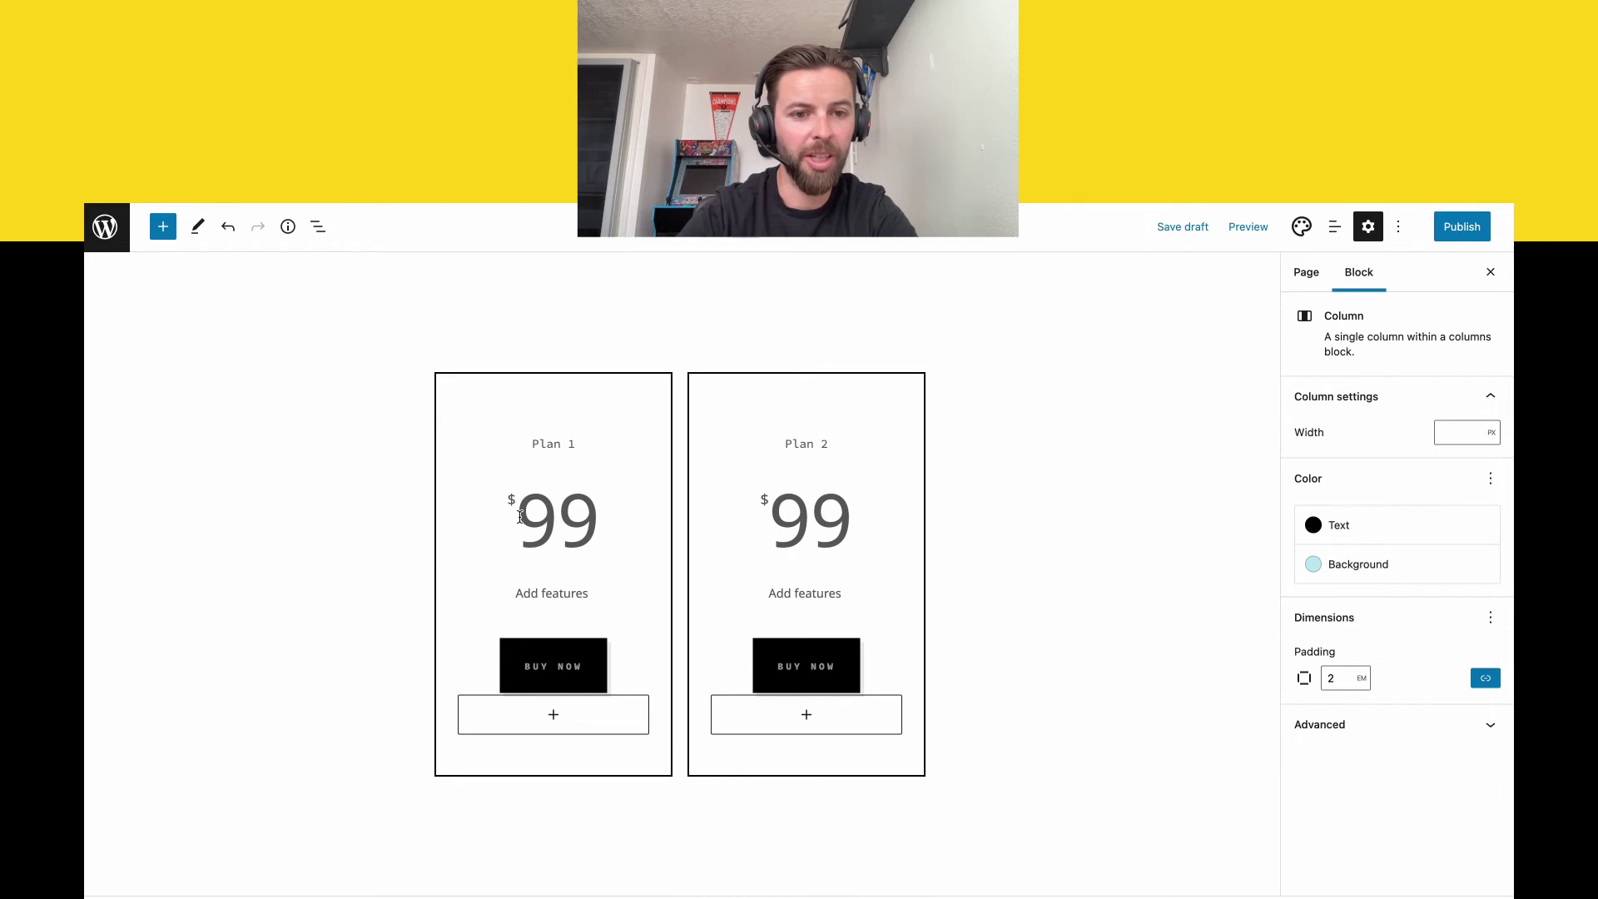
{"action": "scroll", "coordinate": [520, 516], "scroll_direction": "up", "scroll_amount": 1}
{"action": "left_click", "coordinate": [554, 467]}
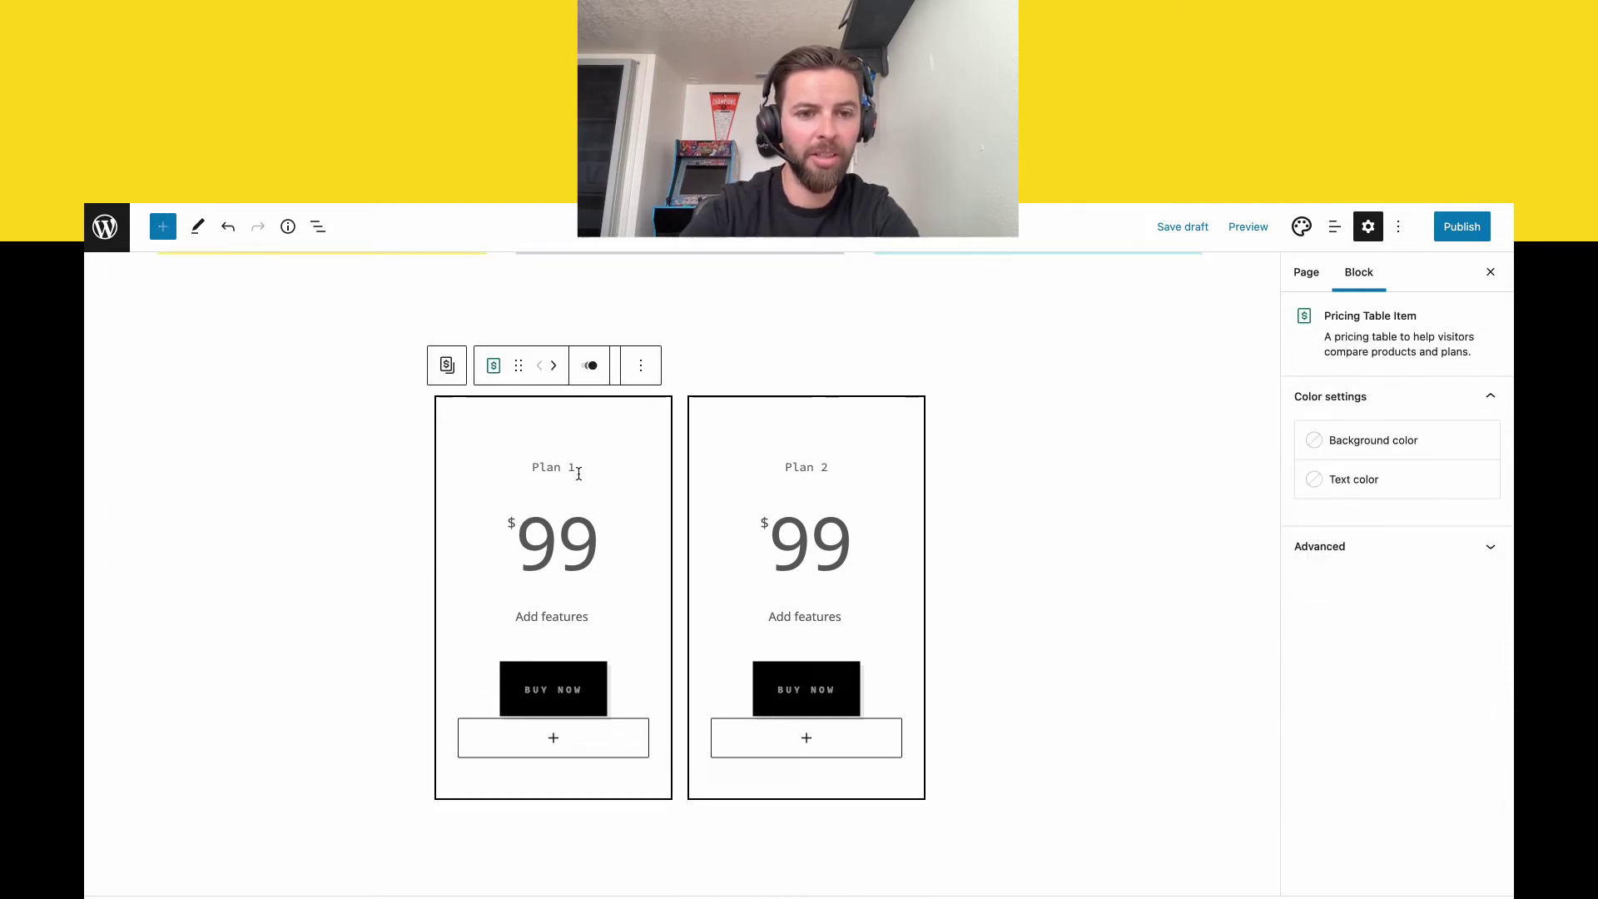
{"action": "key", "text": "BackSpace"}
{"action": "key", "text": "super+z"}
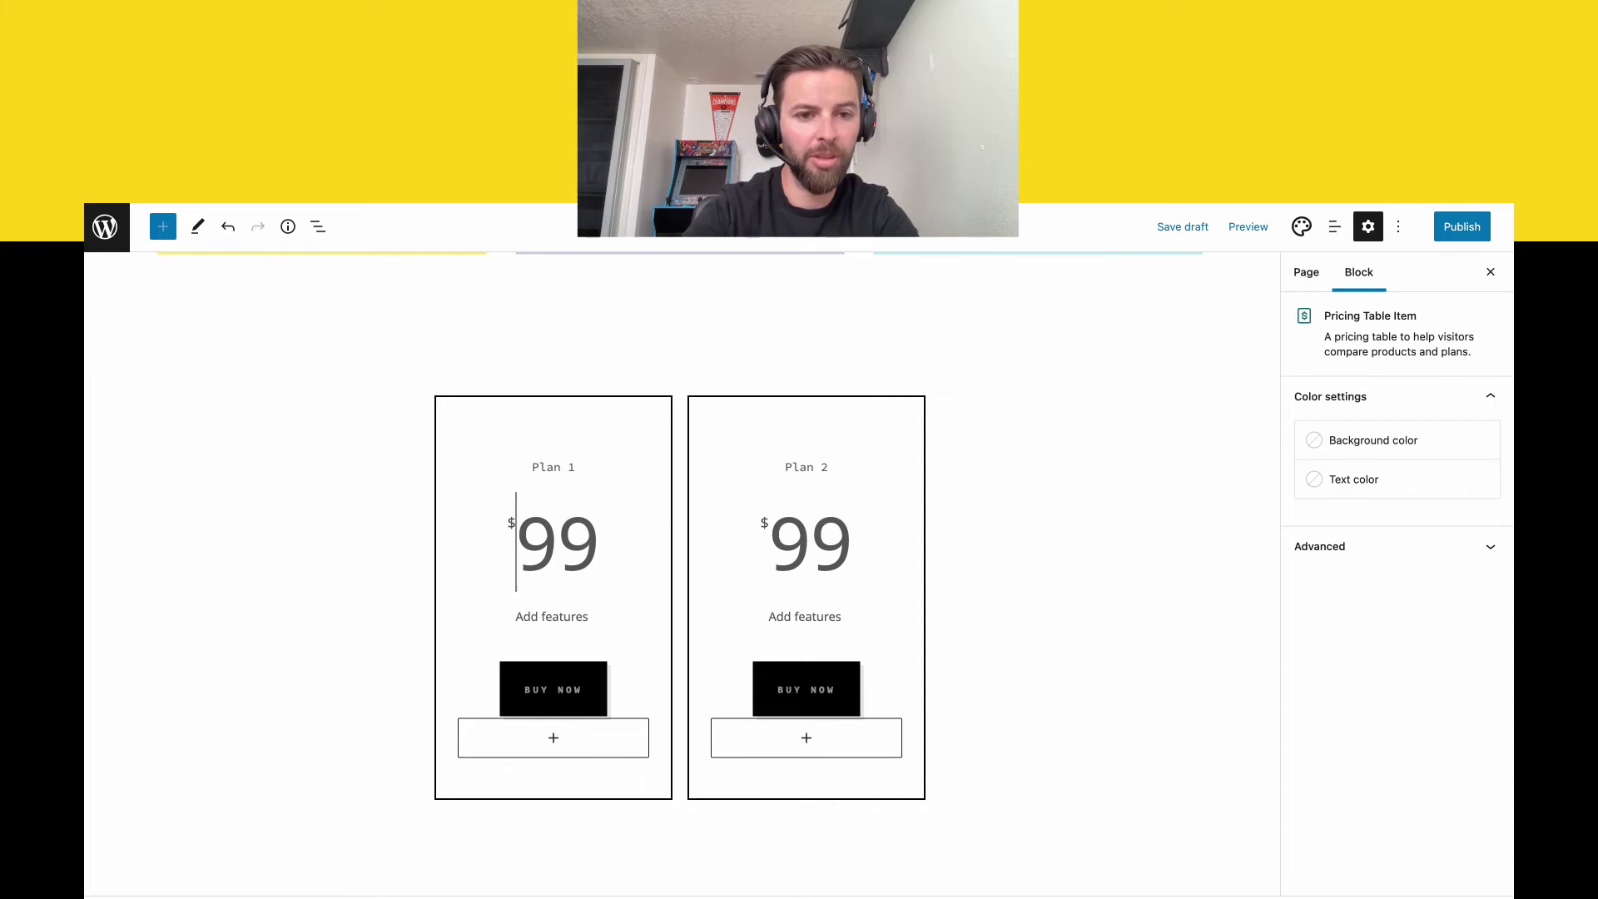
{"action": "left_click", "coordinate": [550, 468]}
{"action": "triple_click", "coordinate": [550, 468]}
{"action": "type", "text": "Indi"}
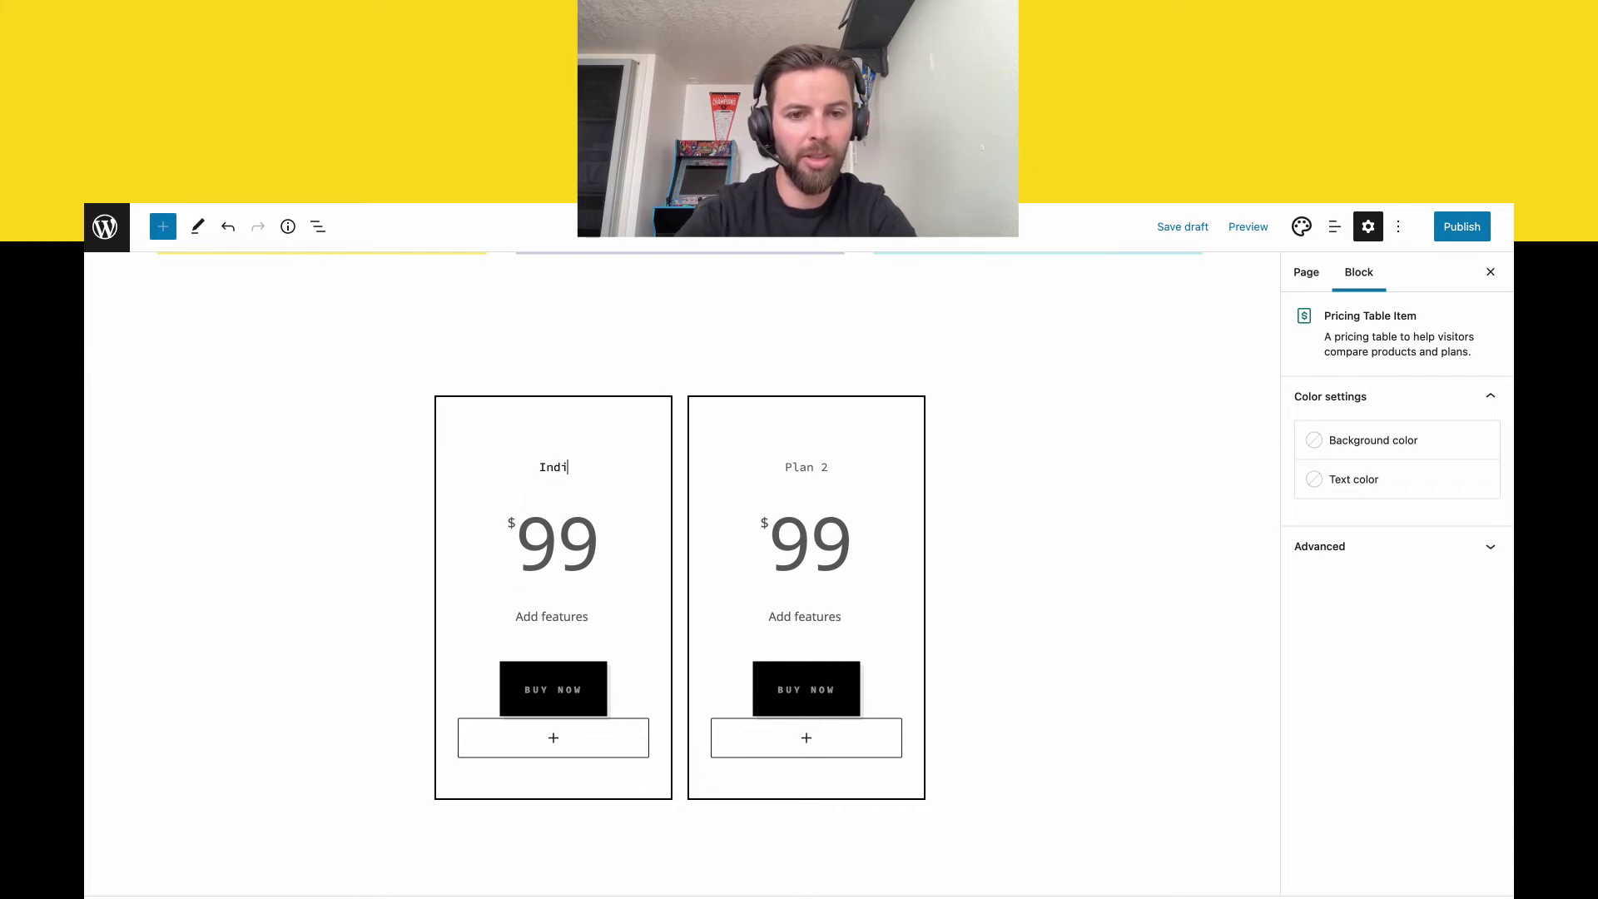
{"action": "type", "text": "vidual"}
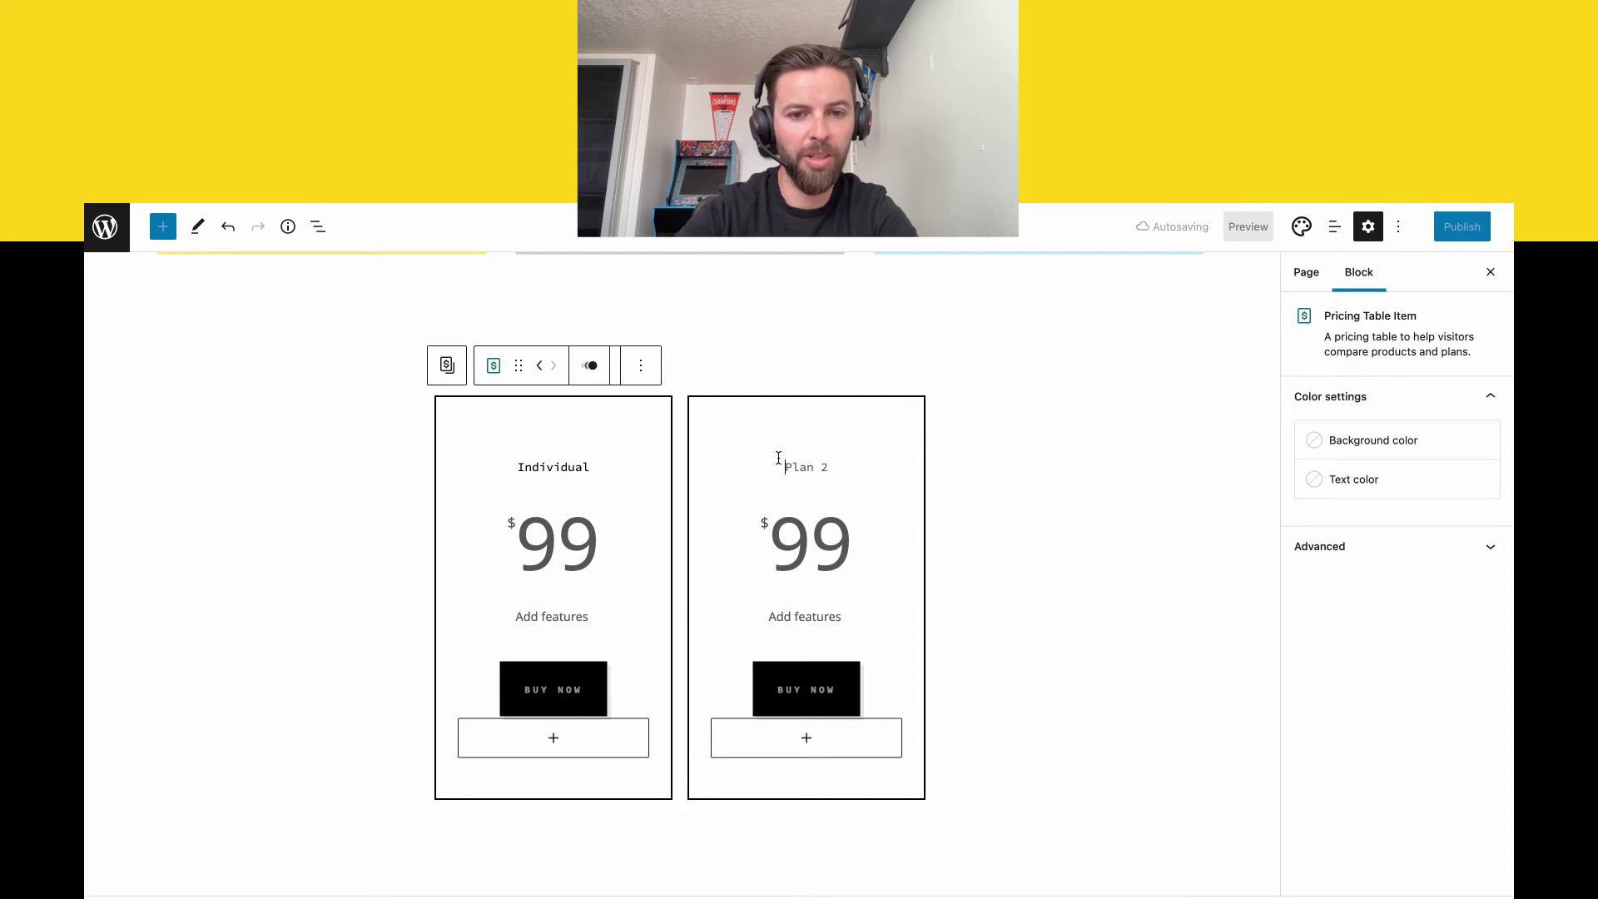
Retitle the second card 'Goup' and raise its price to $199.
{"action": "left_click", "coordinate": [778, 457]}
{"action": "type", "text": "Goup"}
{"action": "left_click", "coordinate": [781, 533]}
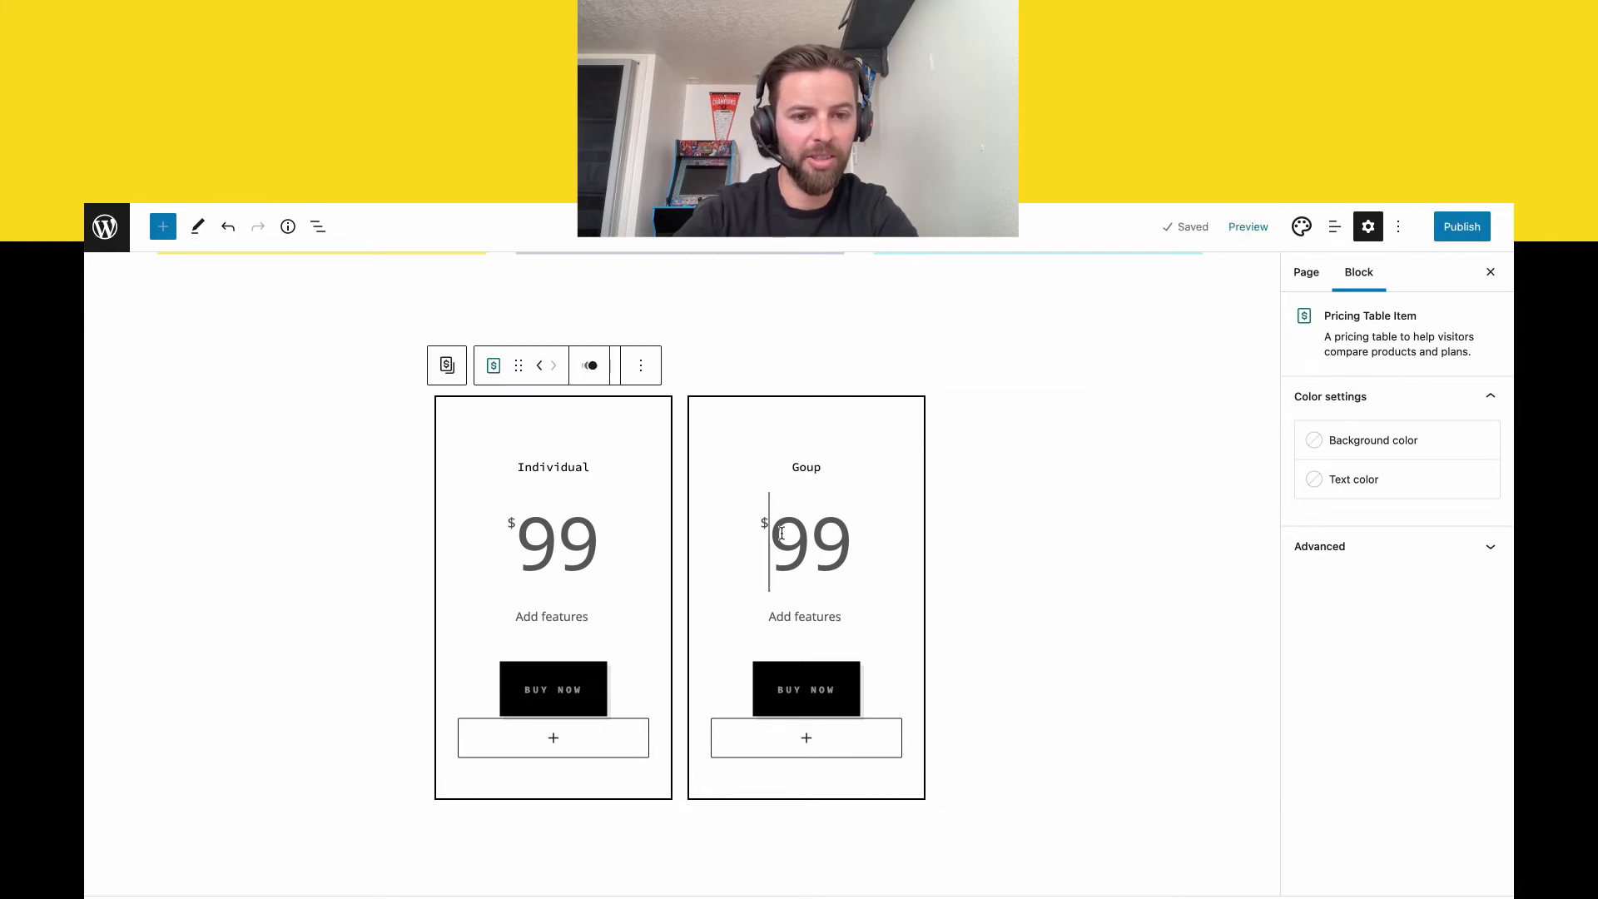
{"action": "type", "text": "1"}
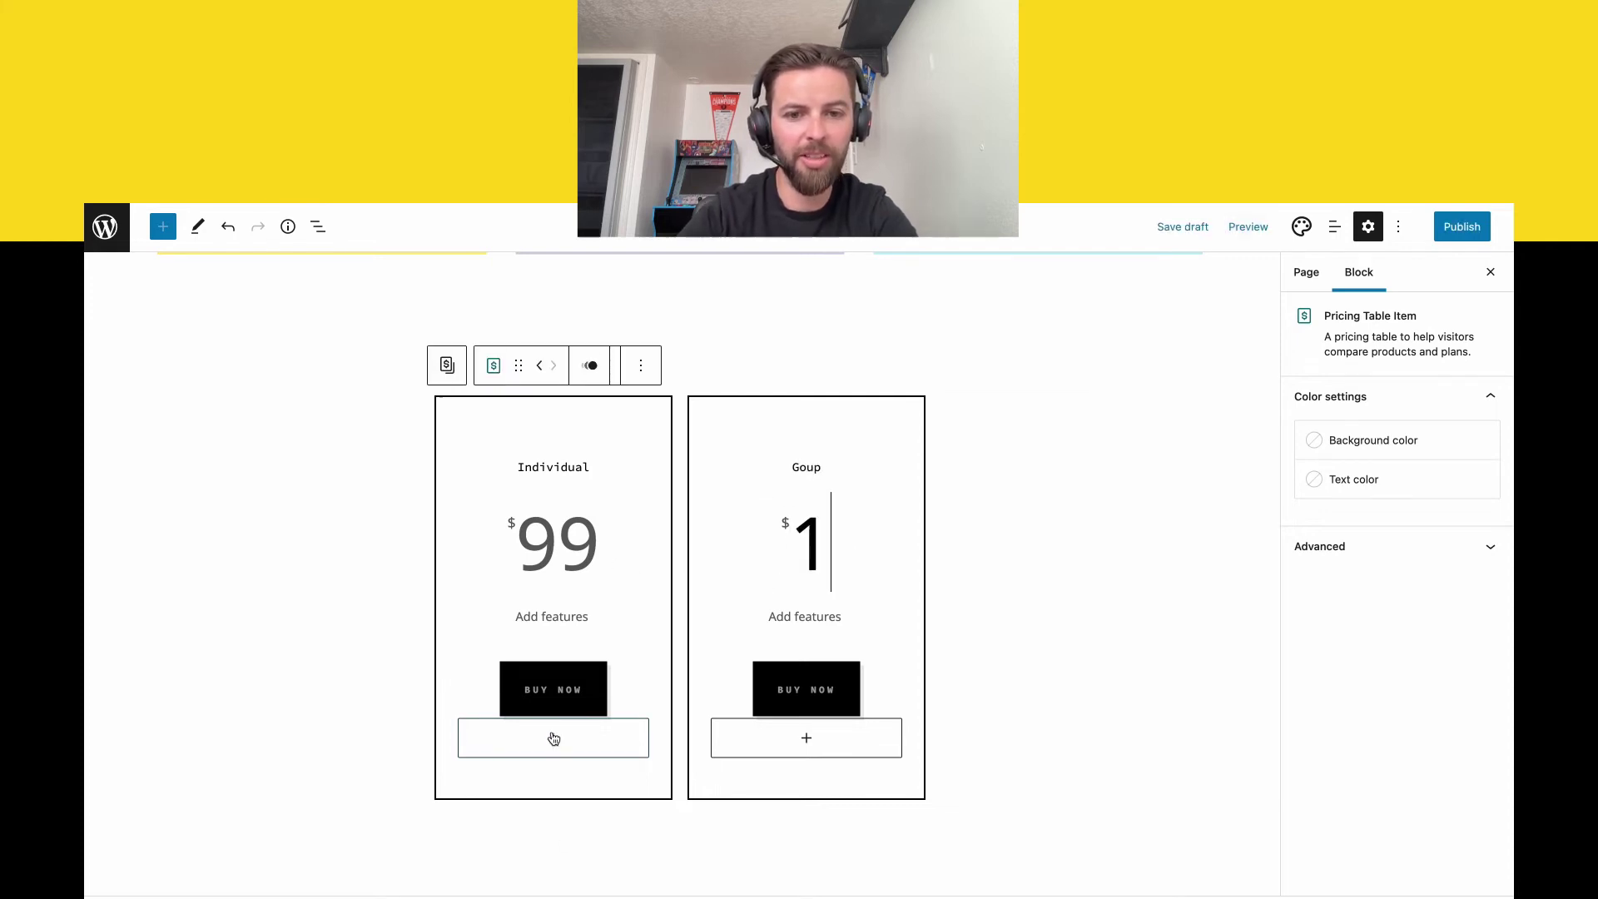
{"action": "scroll", "coordinate": [582, 851], "scroll_direction": "down", "scroll_amount": 2}
{"action": "key", "text": "Tab"}
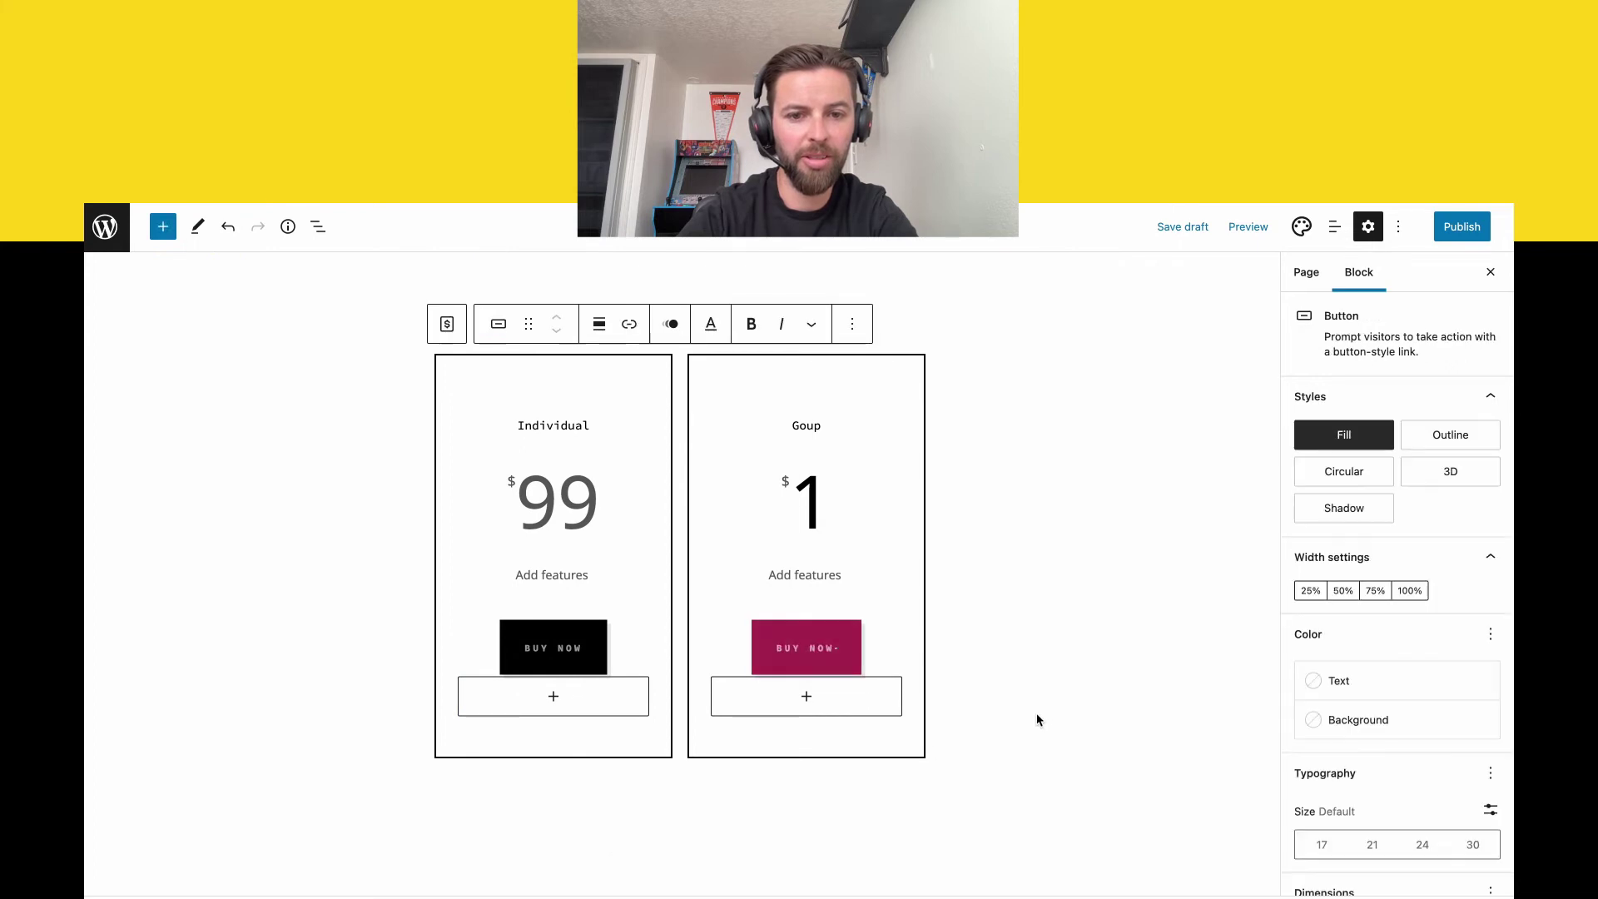
{"action": "scroll", "coordinate": [1038, 717], "scroll_direction": "up", "scroll_amount": 1}
{"action": "left_click", "coordinate": [836, 564]}
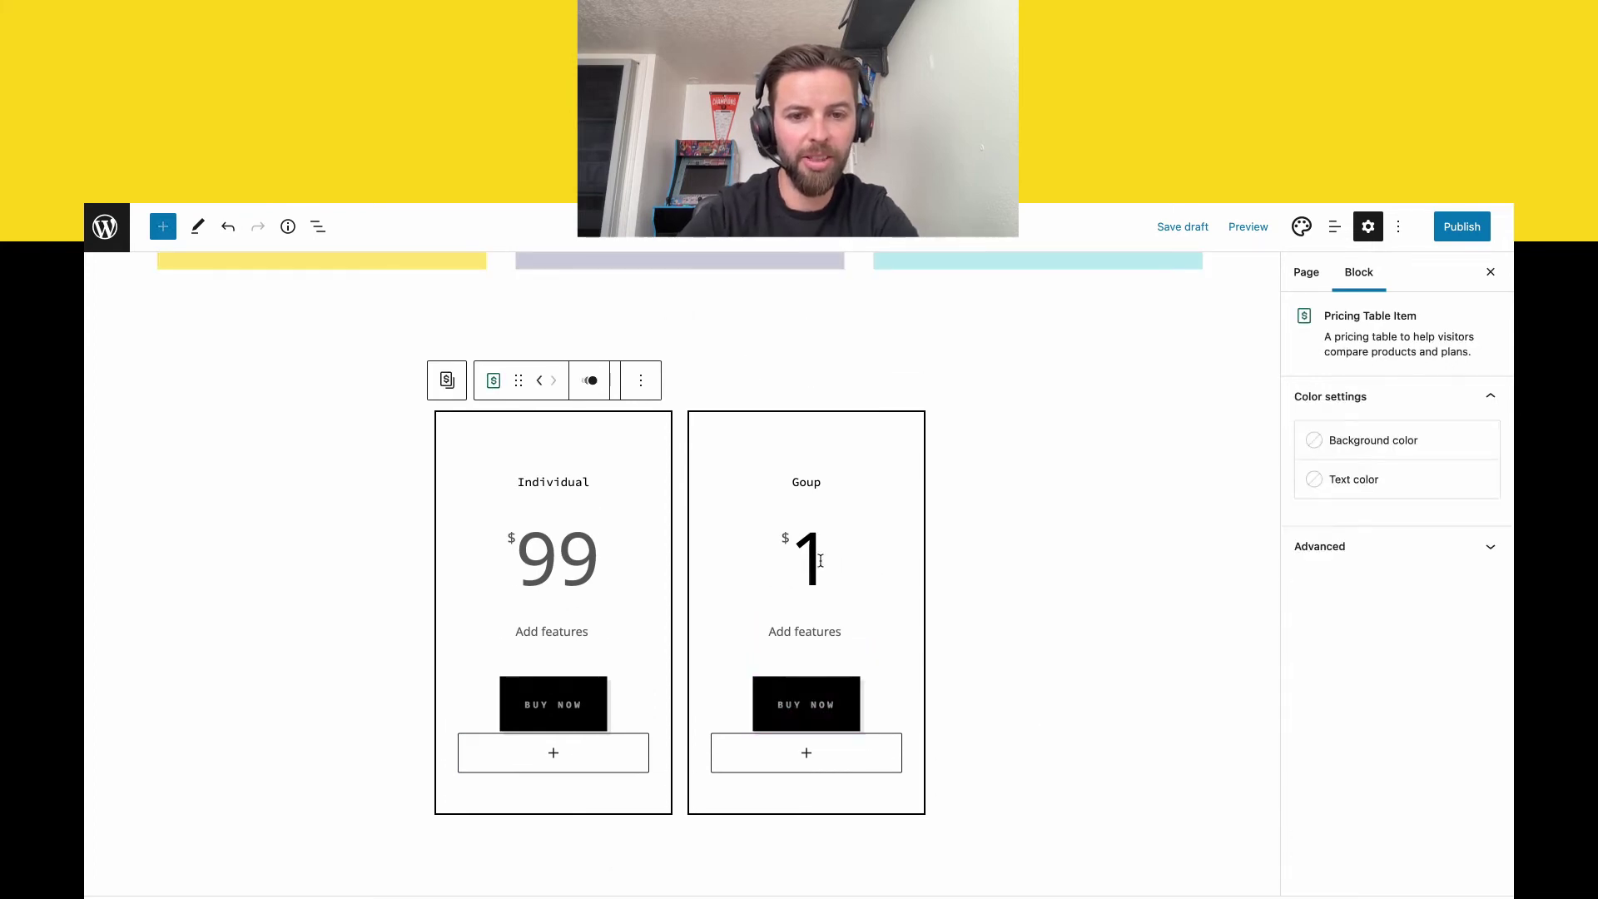
{"action": "type", "text": "99"}
{"action": "left_click", "coordinate": [960, 598]}
{"action": "scroll", "coordinate": [965, 612], "scroll_direction": "down", "scroll_amount": 2}
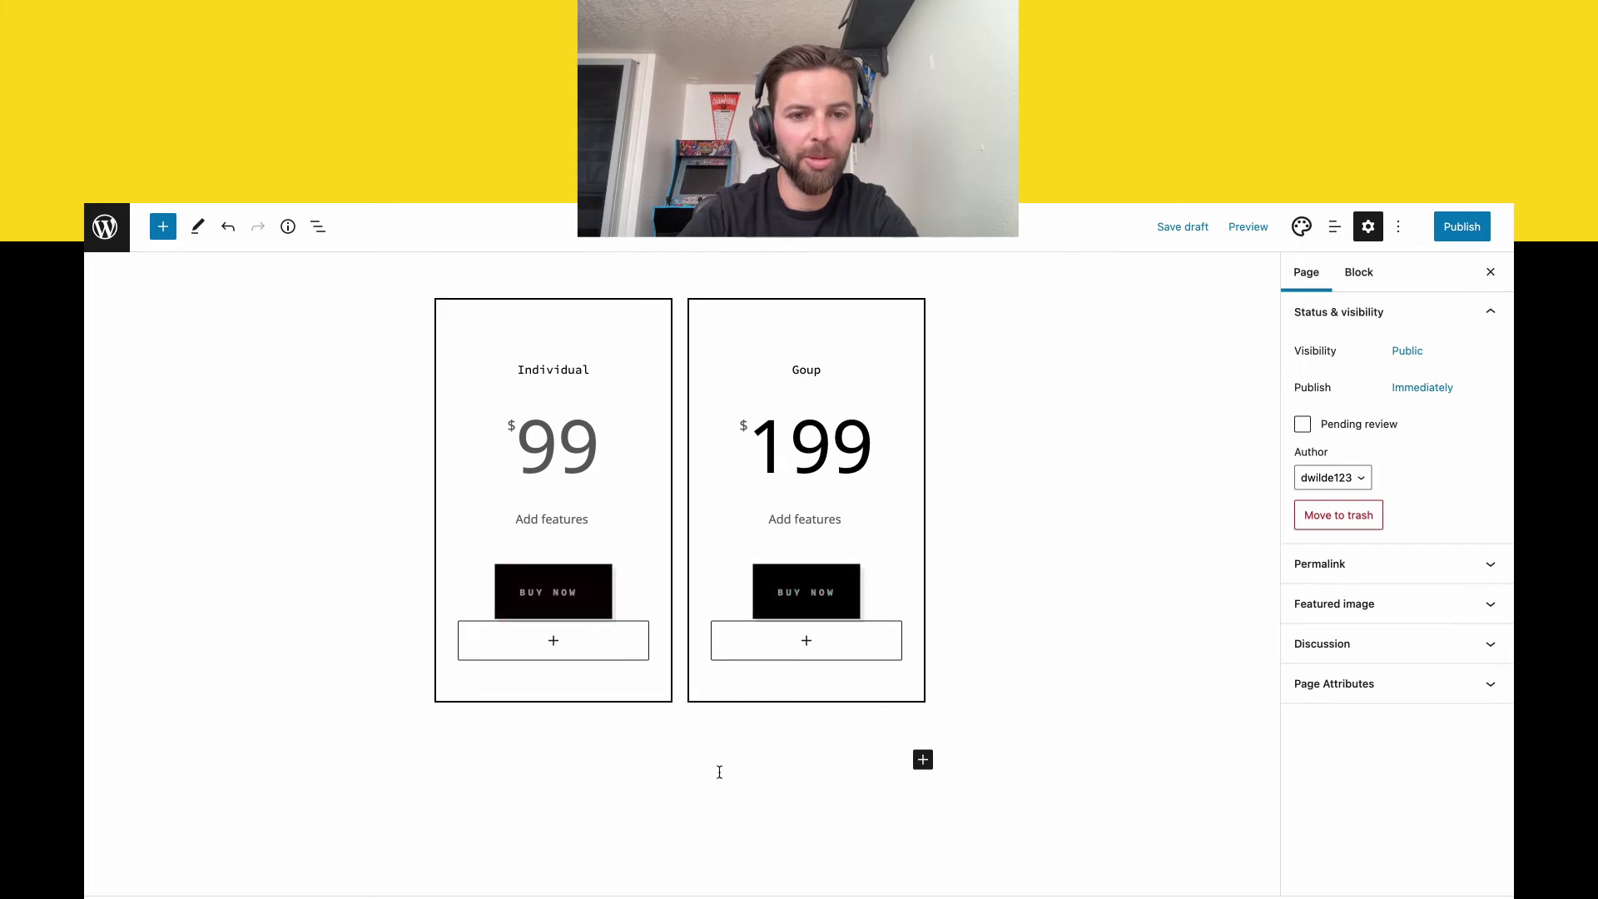
{"action": "scroll", "coordinate": [715, 767], "scroll_direction": "up", "scroll_amount": 5}
{"action": "scroll", "coordinate": [687, 457], "scroll_direction": "up", "scroll_amount": 4}
{"action": "scroll", "coordinate": [713, 499], "scroll_direction": "down", "scroll_amount": 9}
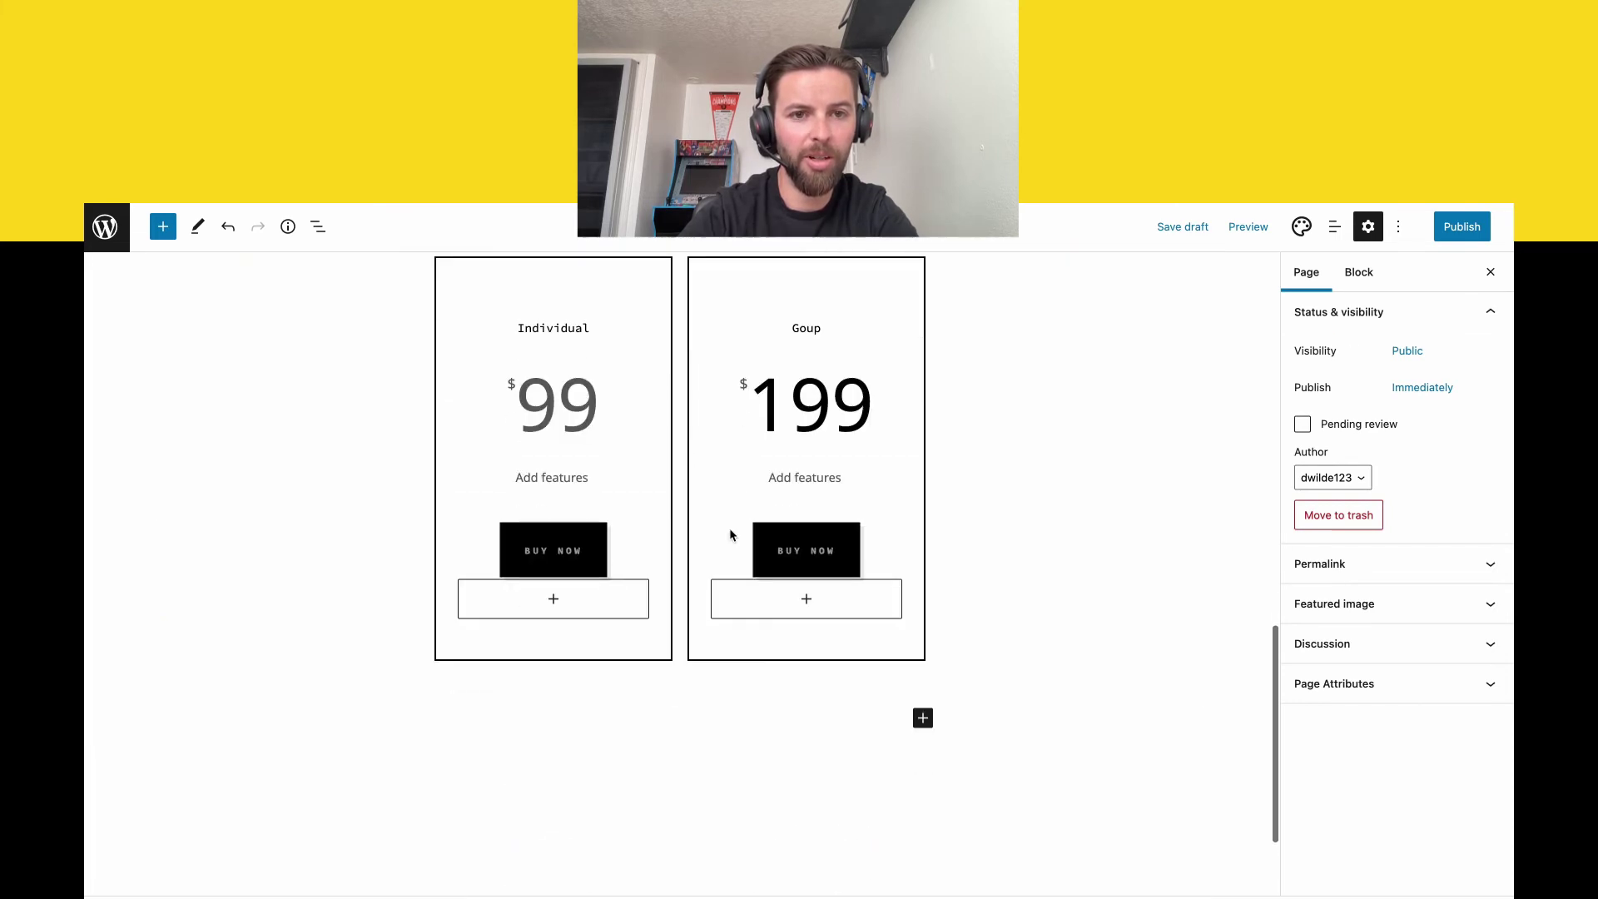
Insert a Form block found via 'conta' below the pricing cards, using the Request a Quote layout.
{"action": "left_click", "coordinate": [923, 718]}
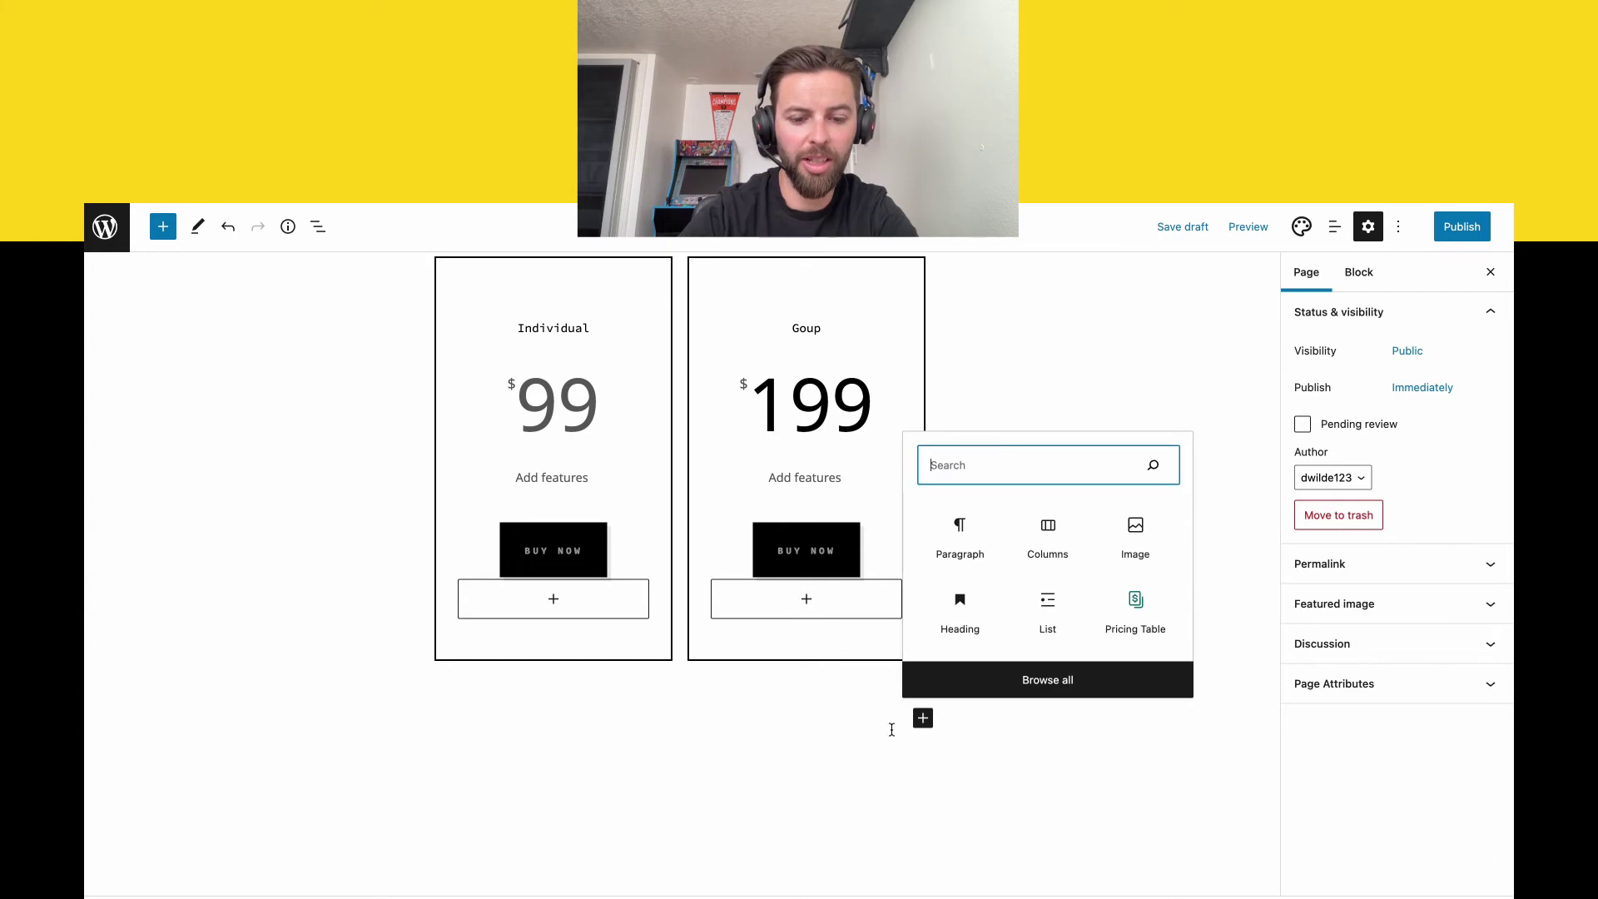
{"action": "type", "text": "conta"}
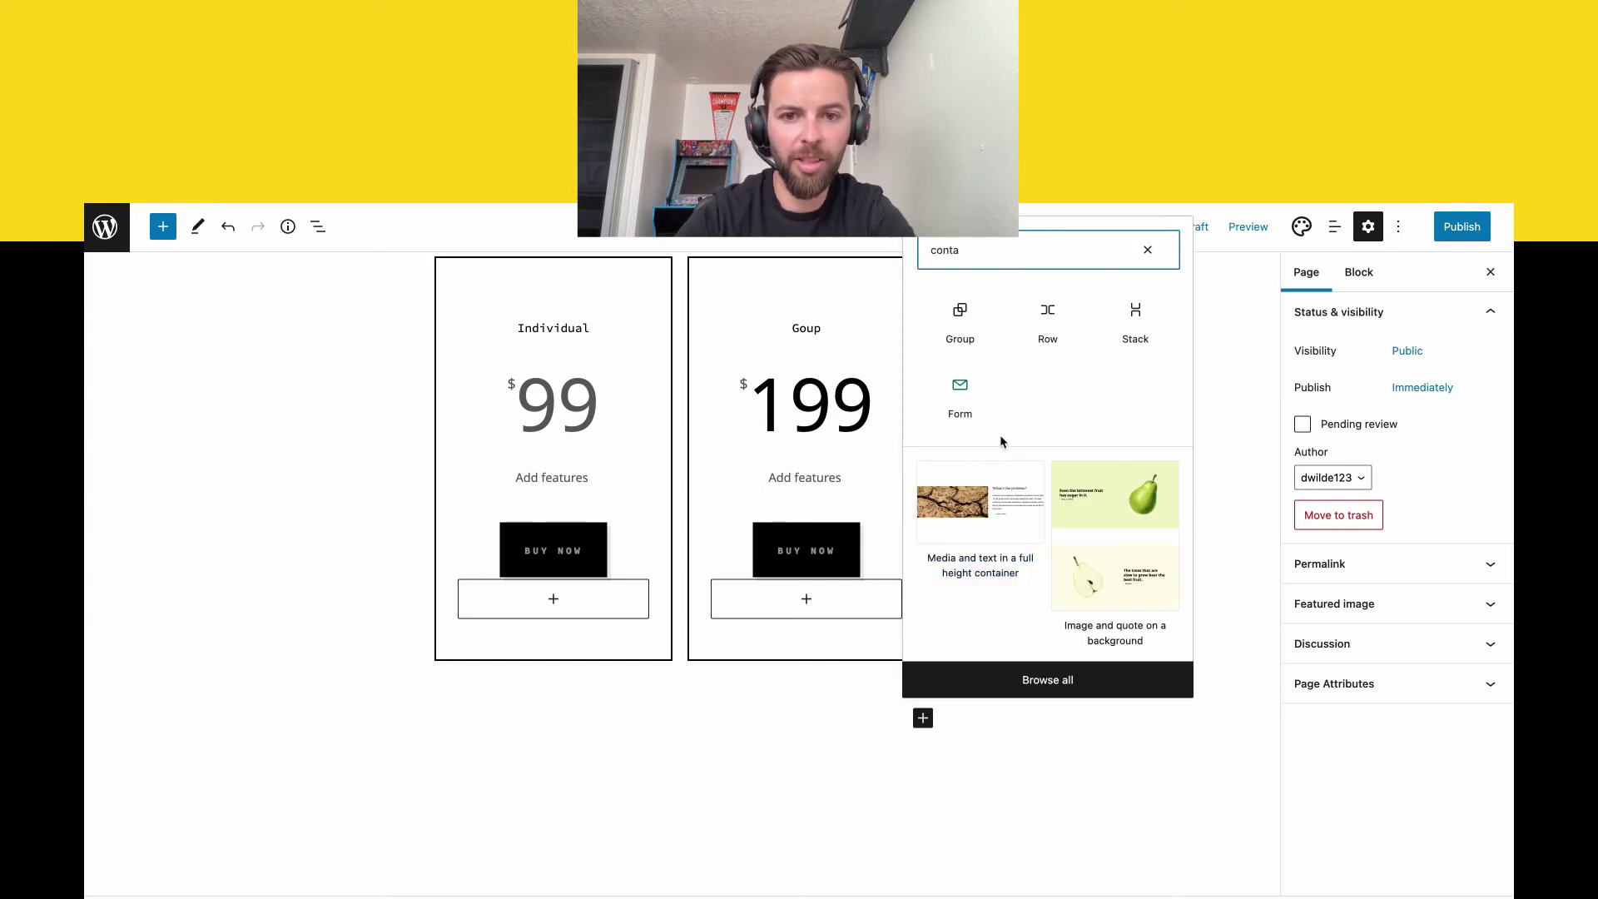
{"action": "left_click", "coordinate": [961, 397]}
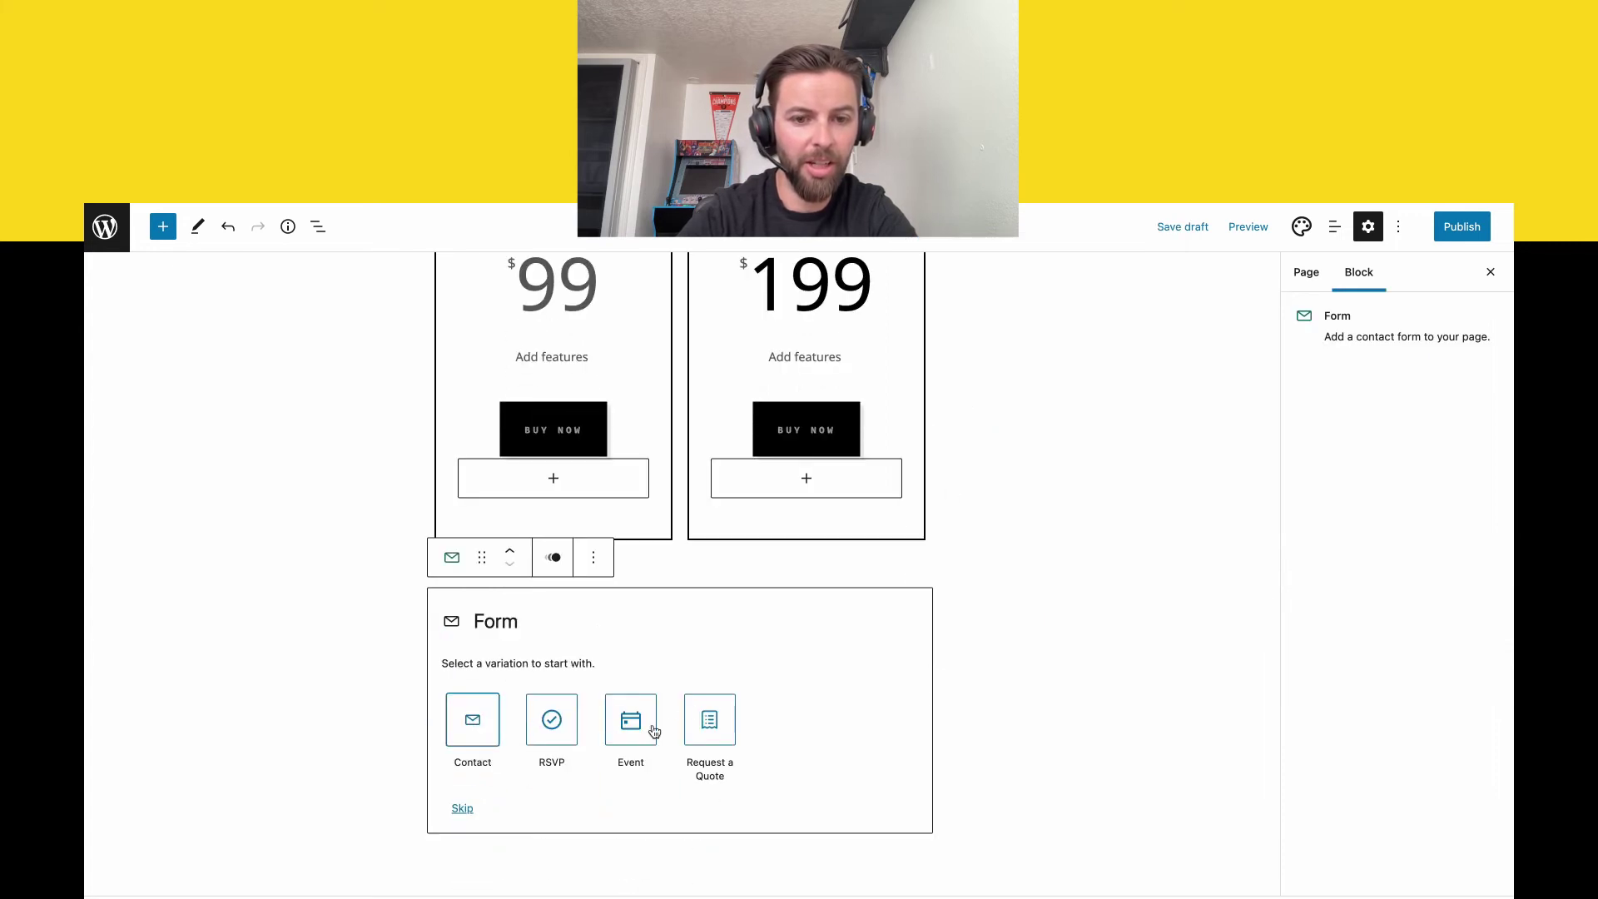
{"action": "left_click", "coordinate": [709, 724]}
Give the Services checkbox question the options Single and Group.
{"action": "scroll", "coordinate": [990, 704], "scroll_direction": "down", "scroll_amount": 1}
{"action": "scroll", "coordinate": [1033, 719], "scroll_direction": "down", "scroll_amount": 2}
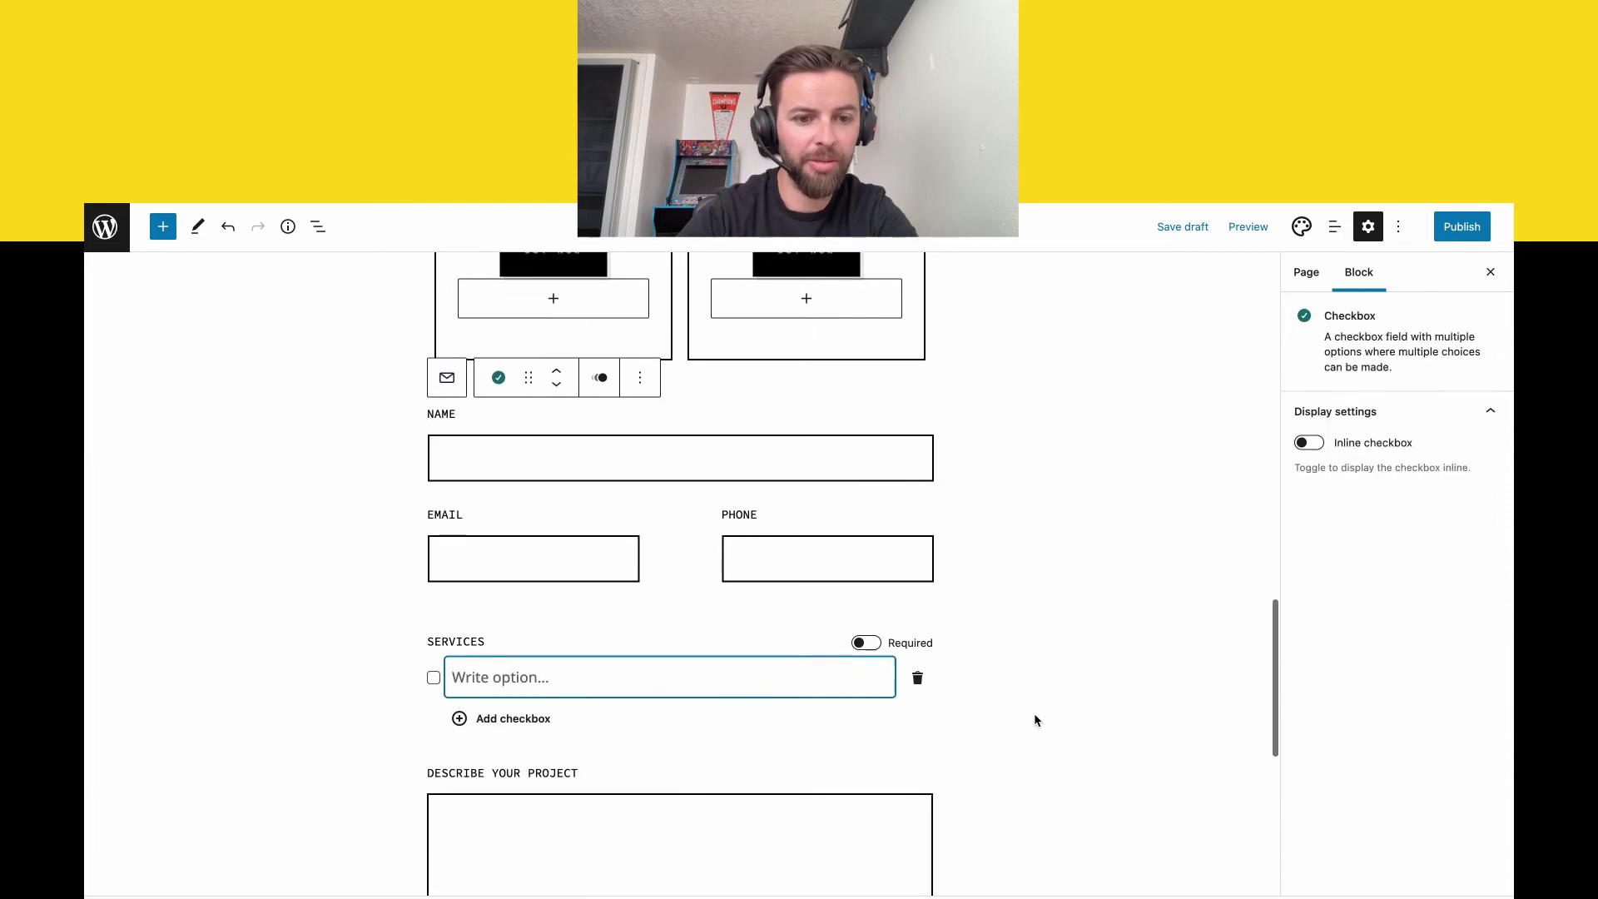
{"action": "left_click", "coordinate": [1095, 742]}
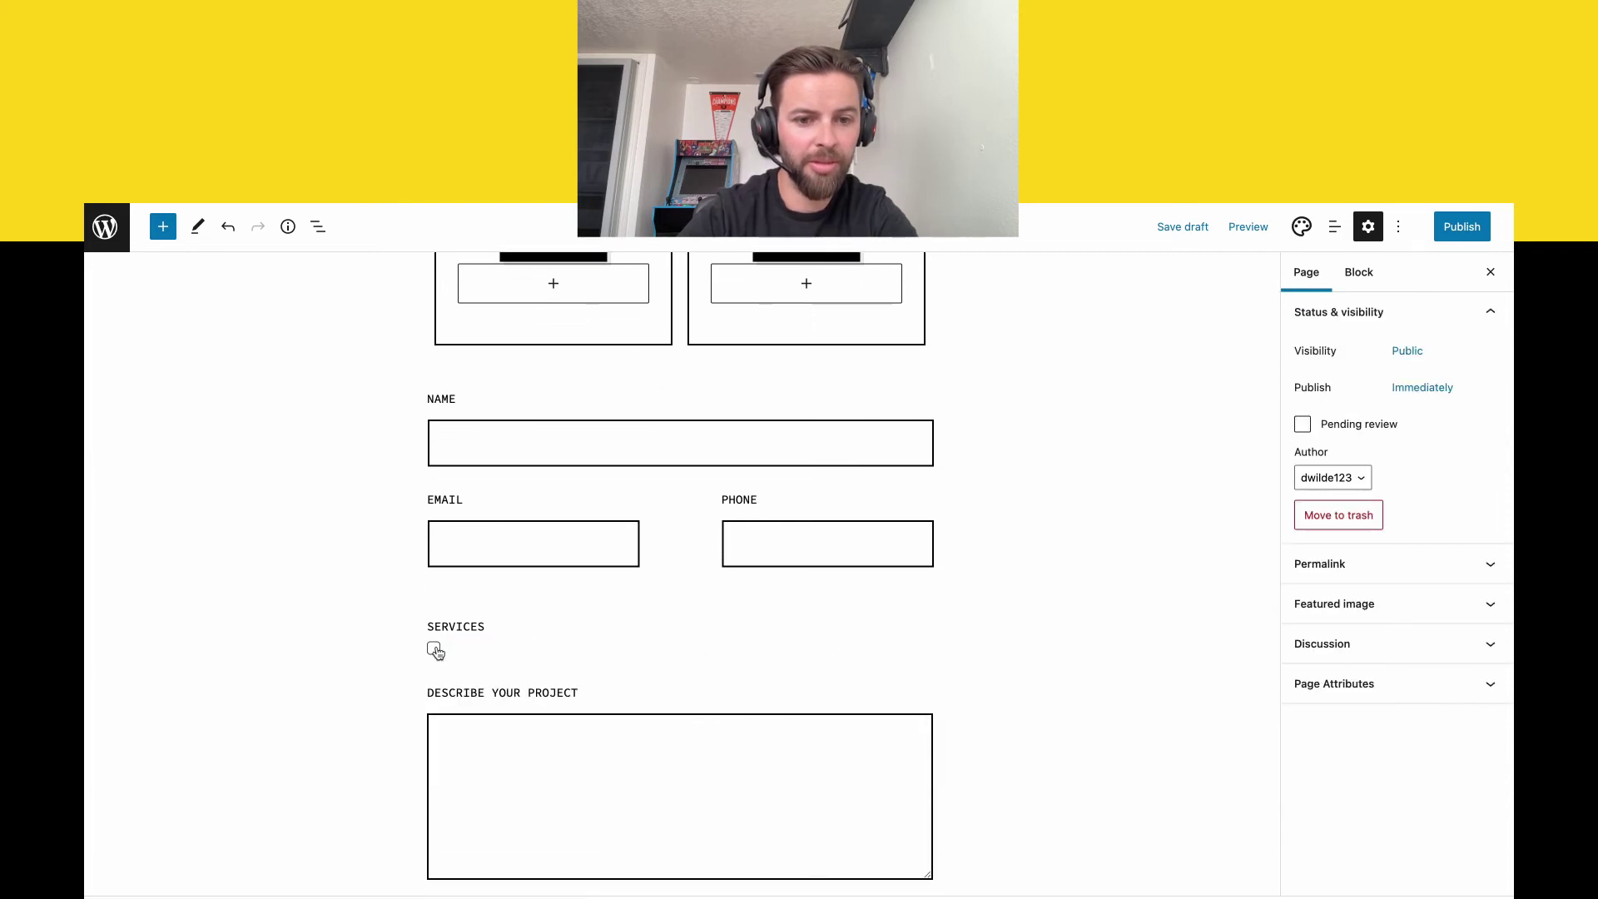
{"action": "left_click", "coordinate": [507, 632]}
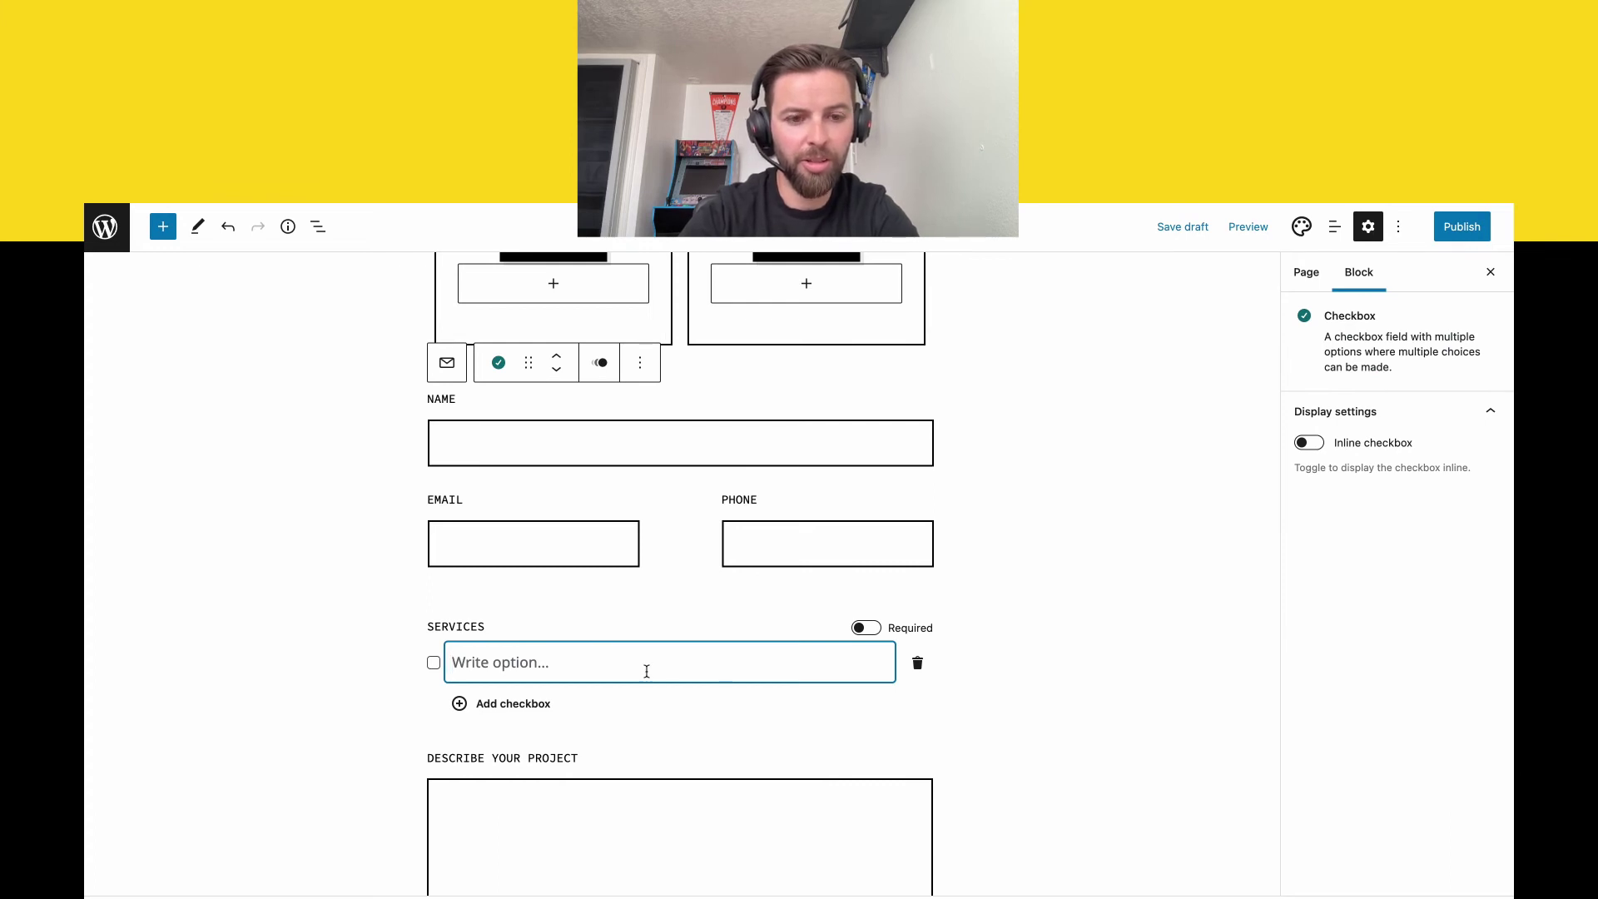
{"action": "type", "text": "Single"}
{"action": "key", "text": "Return"}
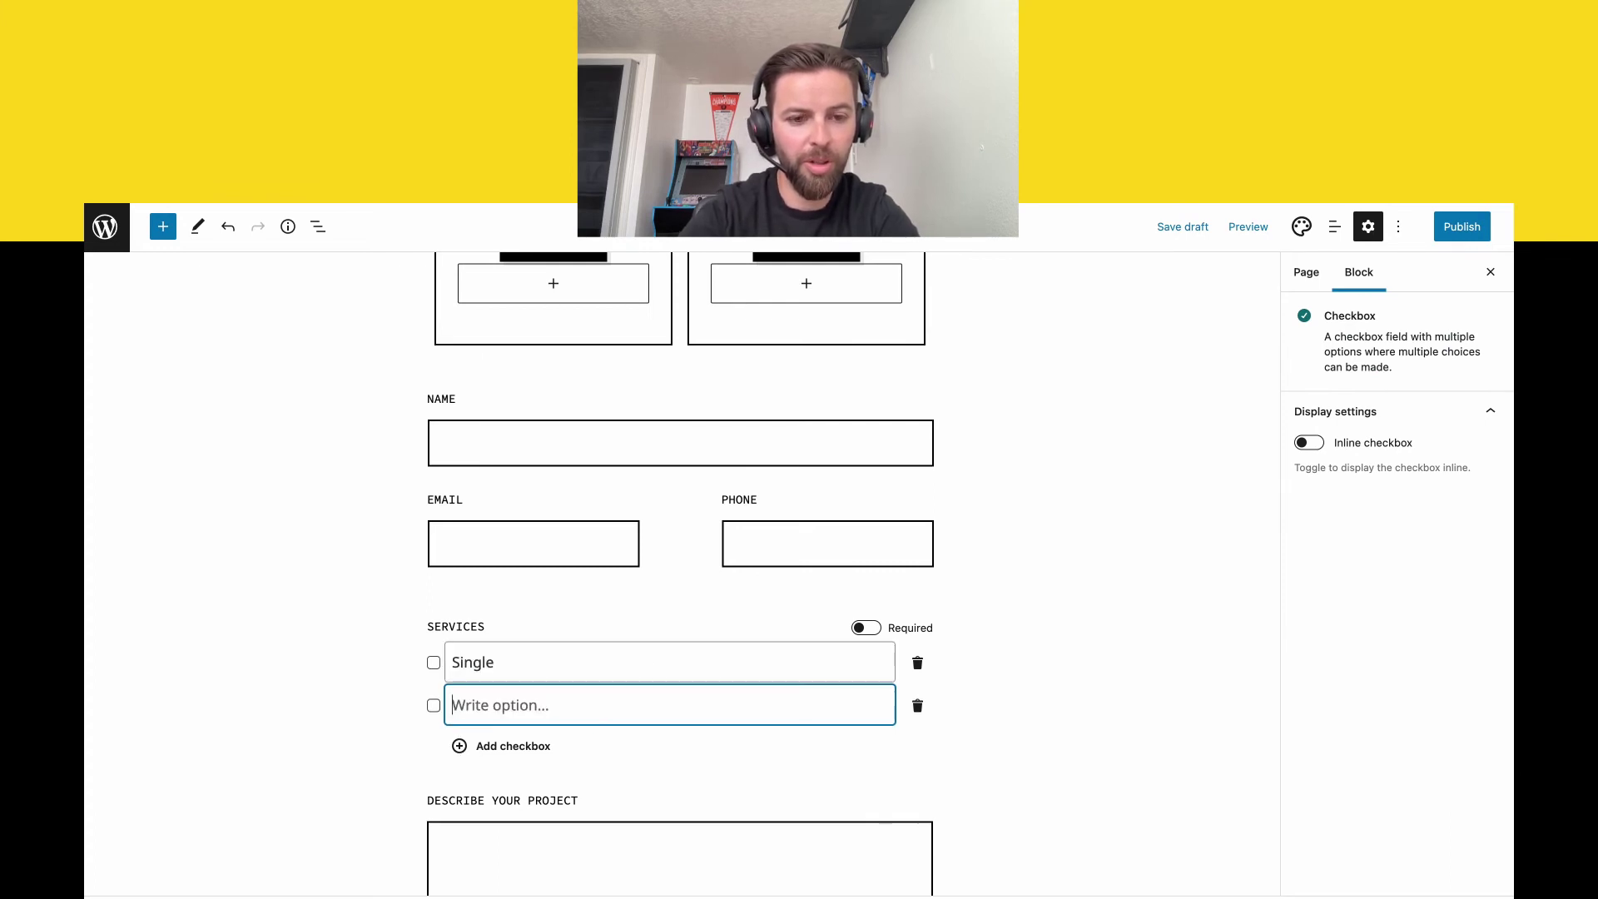
{"action": "type", "text": "Gro"}
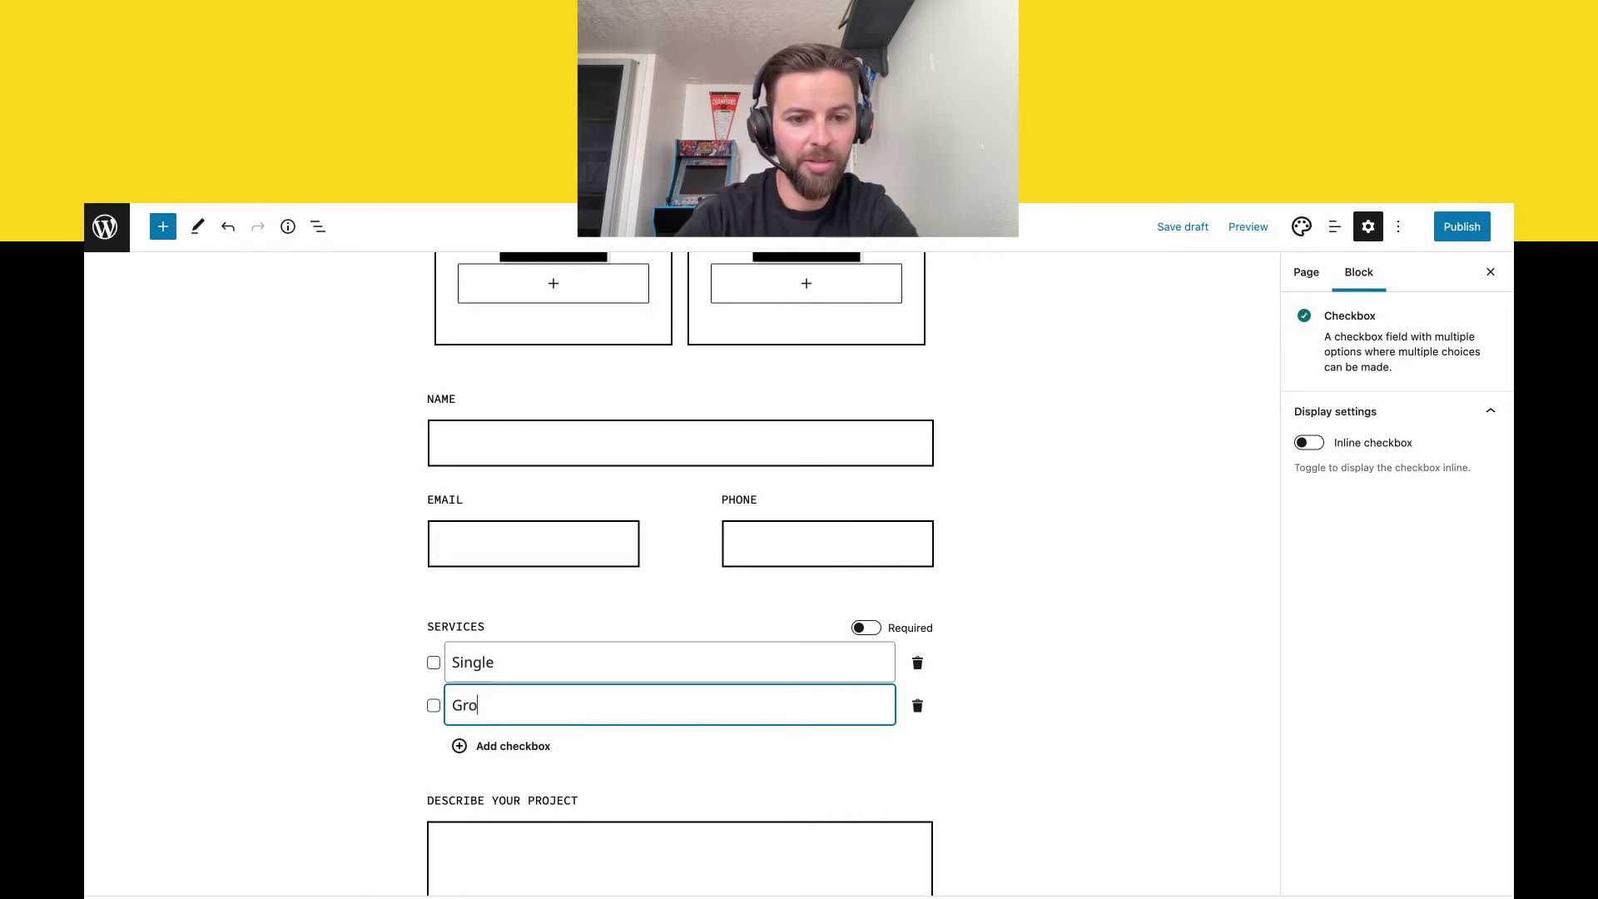
{"action": "type", "text": "up"}
{"action": "key", "text": "Down"}
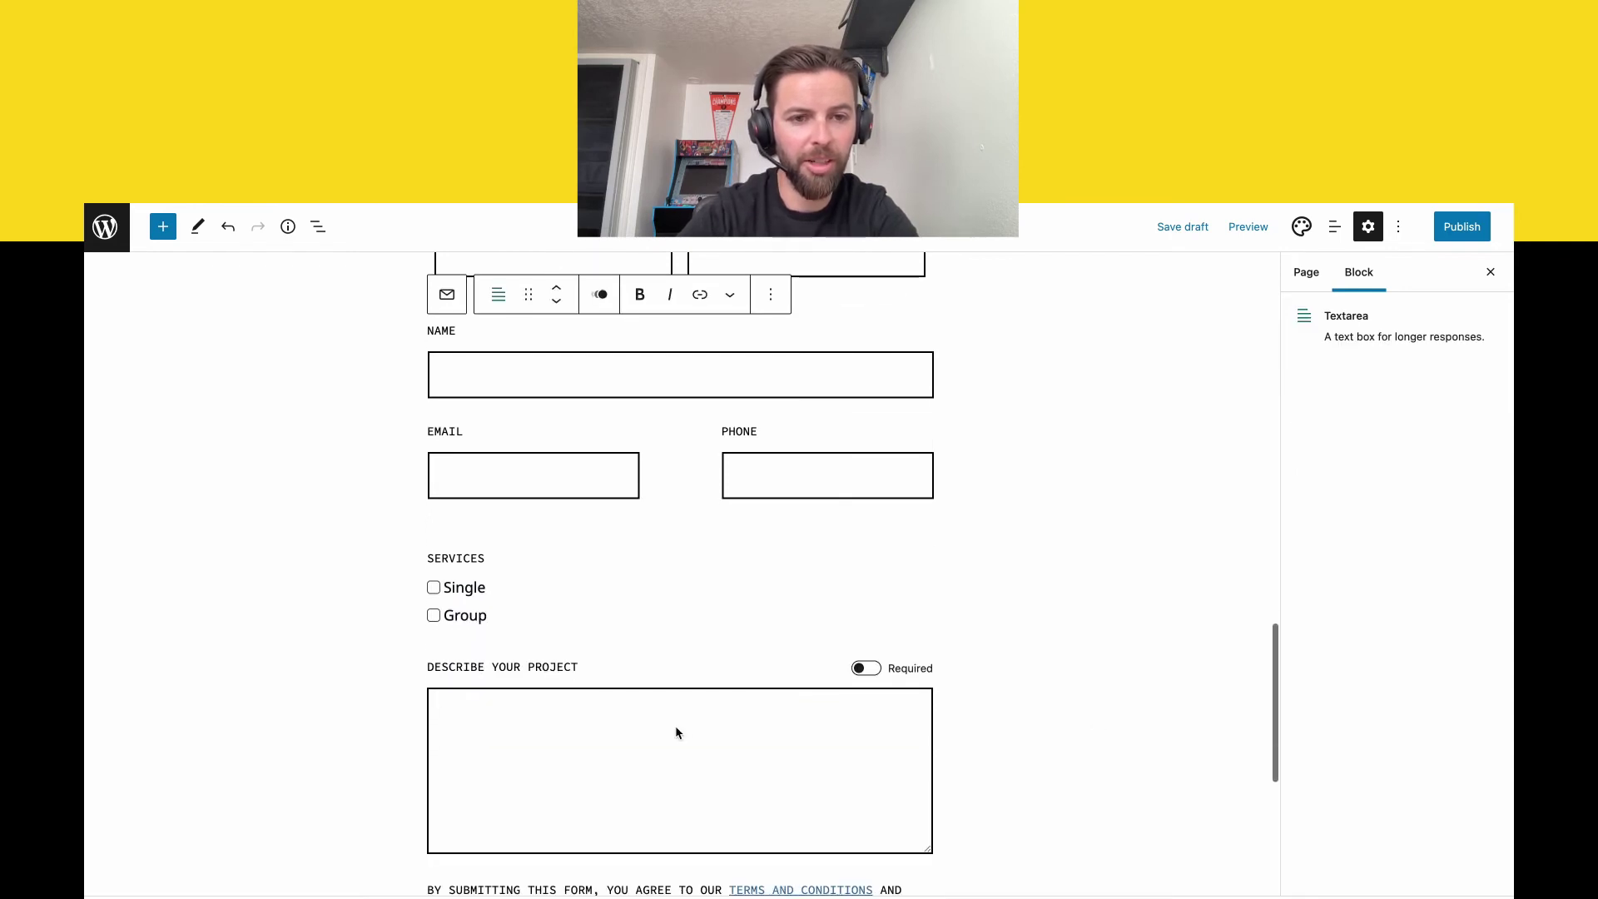
{"action": "scroll", "coordinate": [676, 732], "scroll_direction": "up", "scroll_amount": 5}
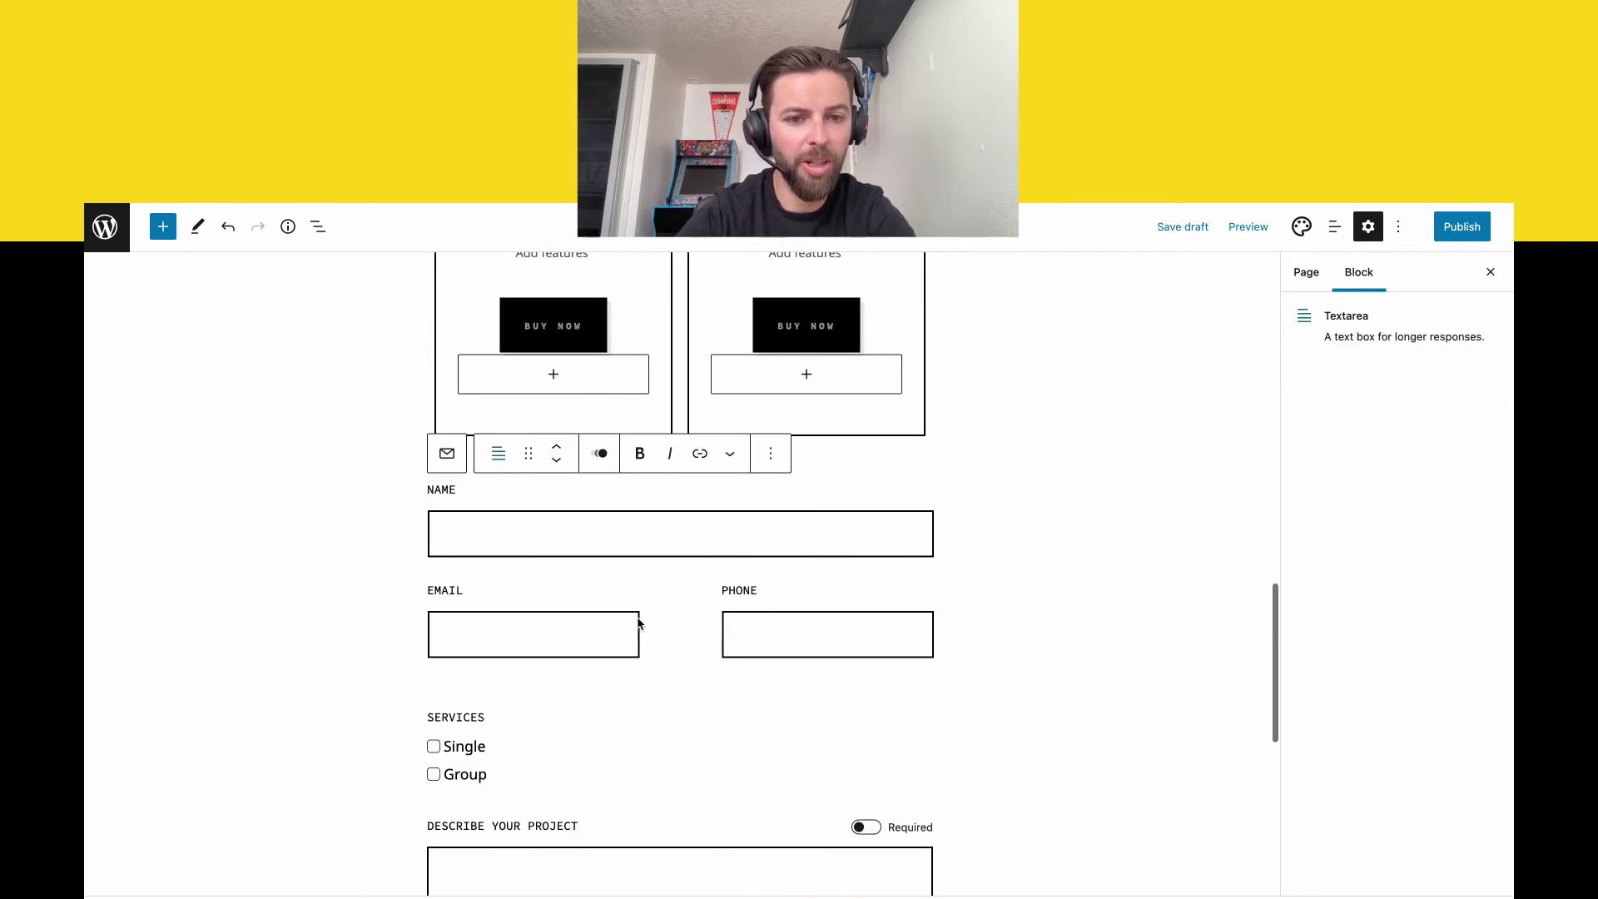
Open the block inserter on its Patterns section to show the Featured patterns.
{"action": "scroll", "coordinate": [570, 545], "scroll_direction": "up", "scroll_amount": 15}
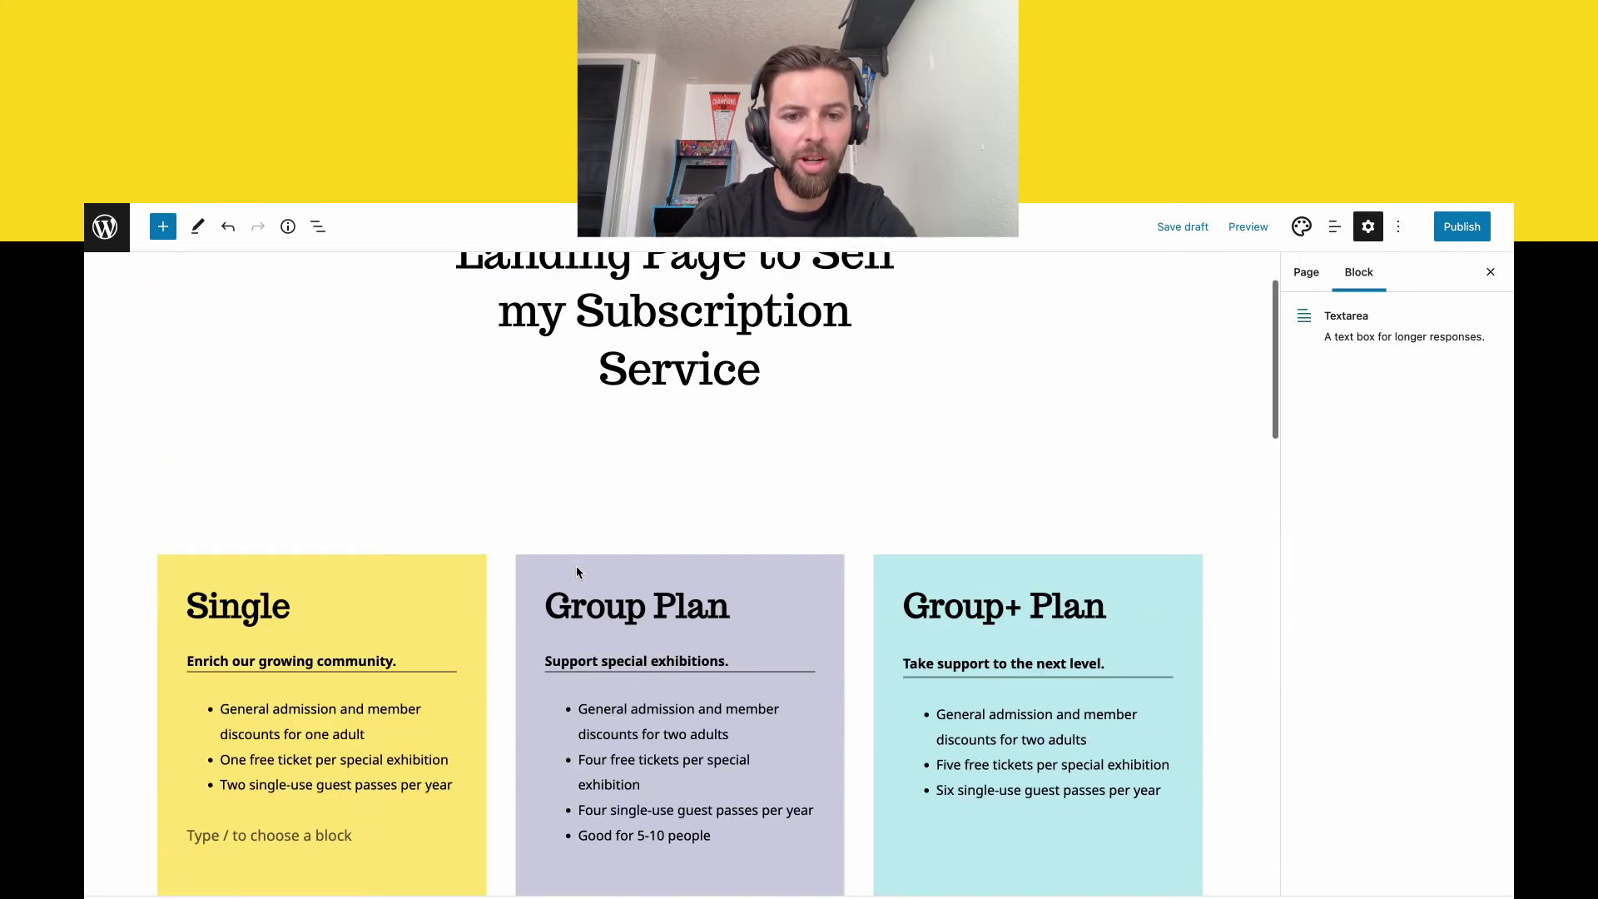
{"action": "scroll", "coordinate": [1105, 766], "scroll_direction": "down", "scroll_amount": 5}
{"action": "scroll", "coordinate": [1103, 765], "scroll_direction": "down", "scroll_amount": 8}
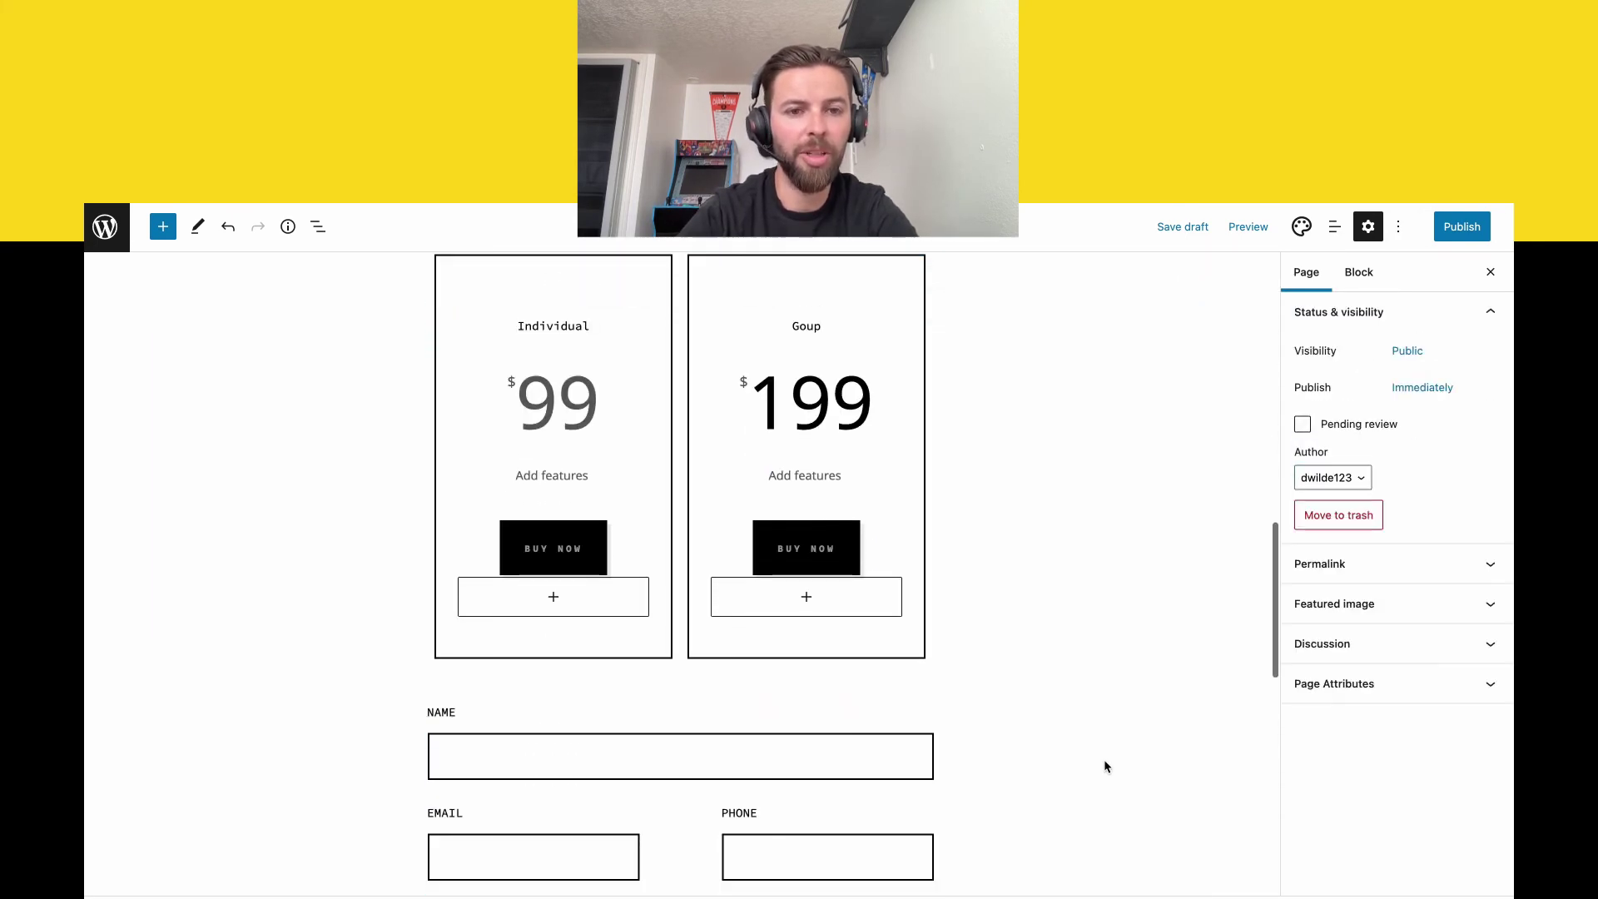
{"action": "scroll", "coordinate": [1103, 759], "scroll_direction": "down", "scroll_amount": 3}
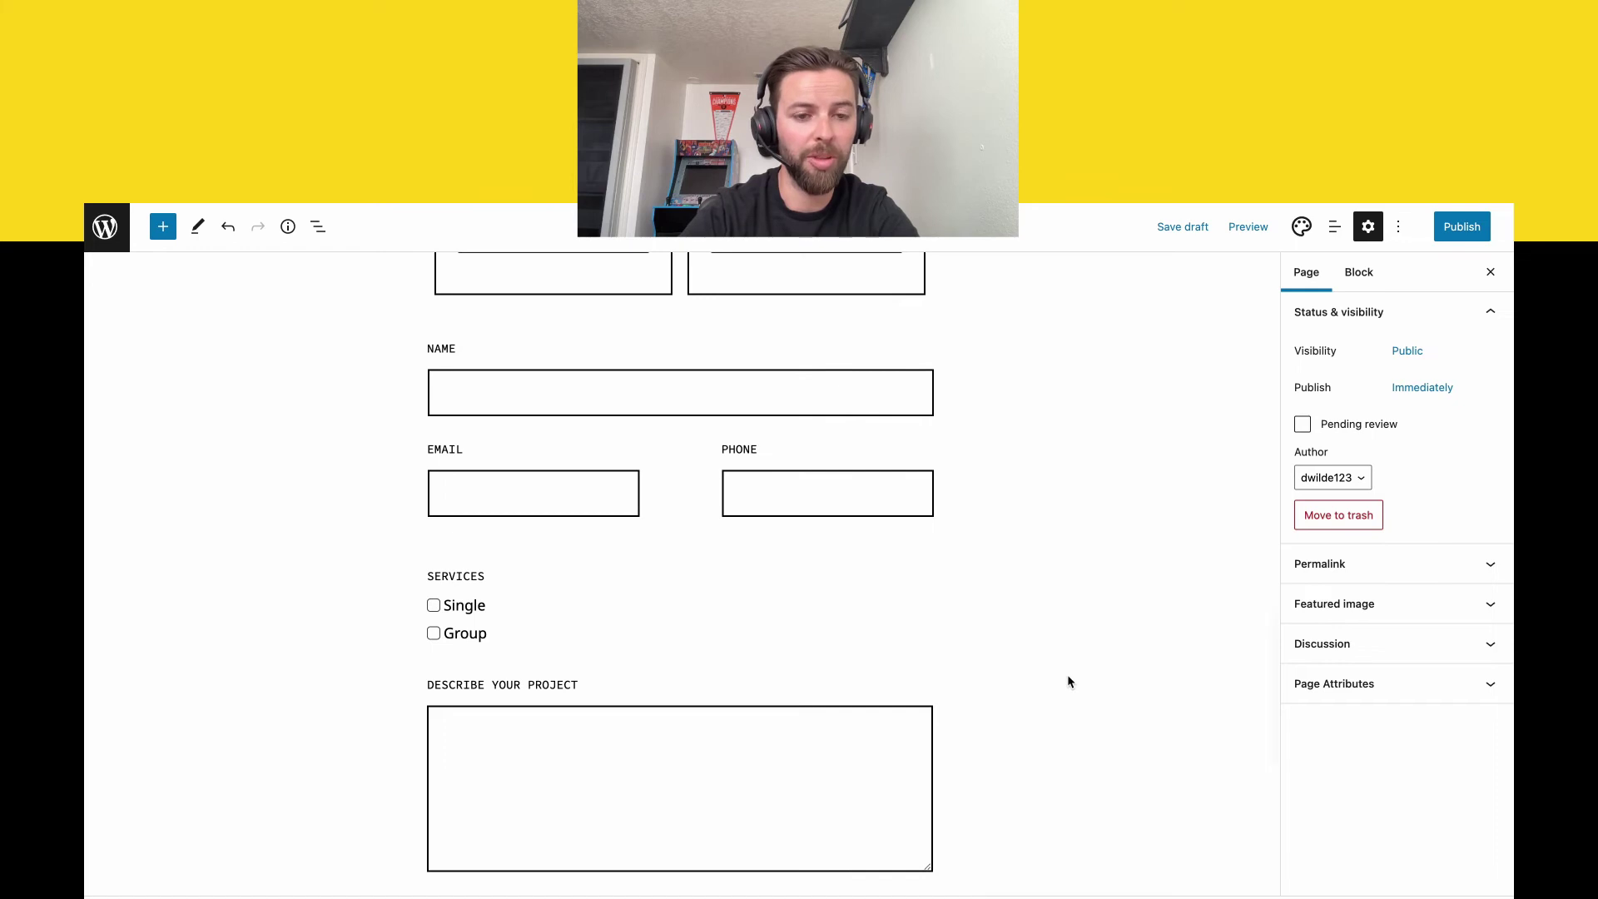
{"action": "scroll", "coordinate": [1073, 656], "scroll_direction": "up", "scroll_amount": 1}
{"action": "scroll", "coordinate": [1074, 655], "scroll_direction": "down", "scroll_amount": 1}
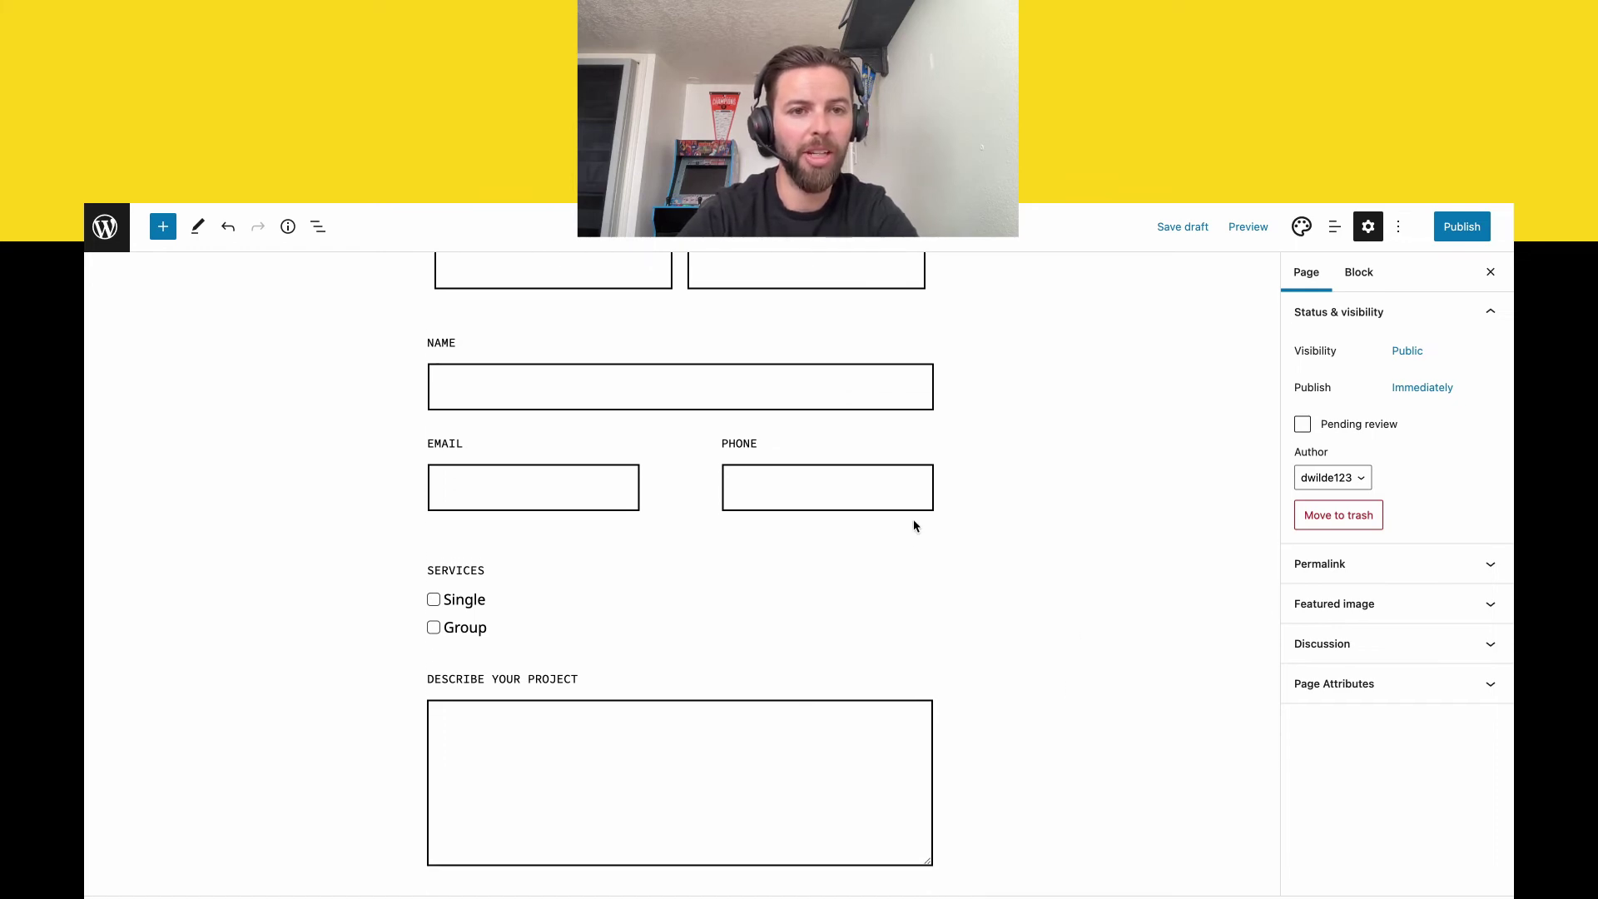
{"action": "scroll", "coordinate": [897, 600], "scroll_direction": "up", "scroll_amount": 1}
{"action": "scroll", "coordinate": [897, 599], "scroll_direction": "up", "scroll_amount": 1}
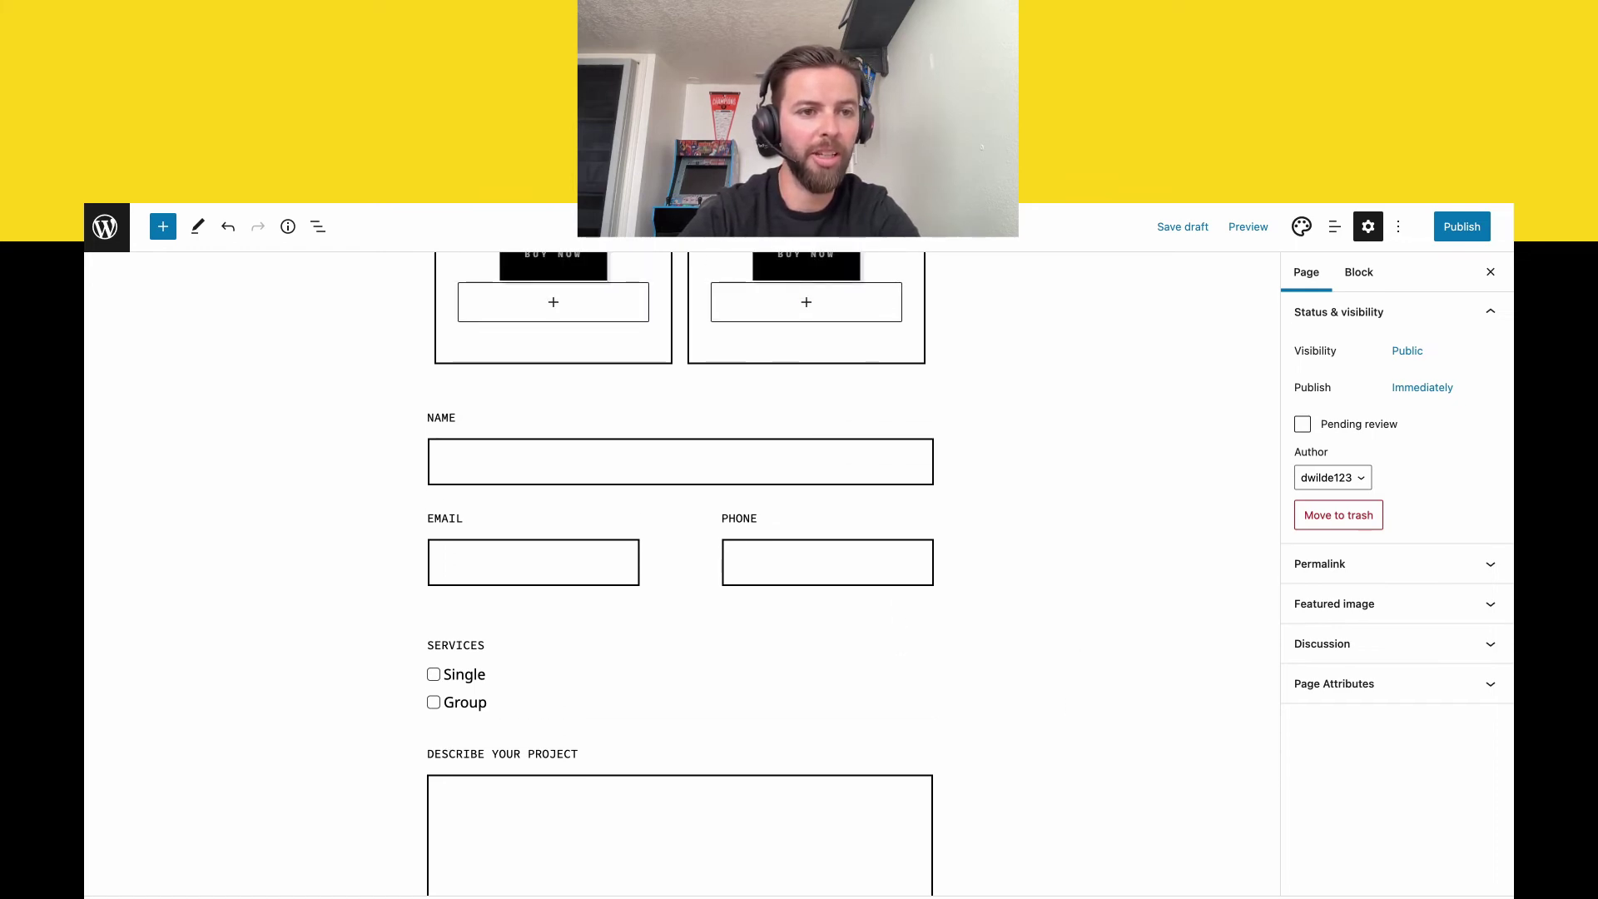
{"action": "scroll", "coordinate": [439, 342], "scroll_direction": "up", "scroll_amount": 5}
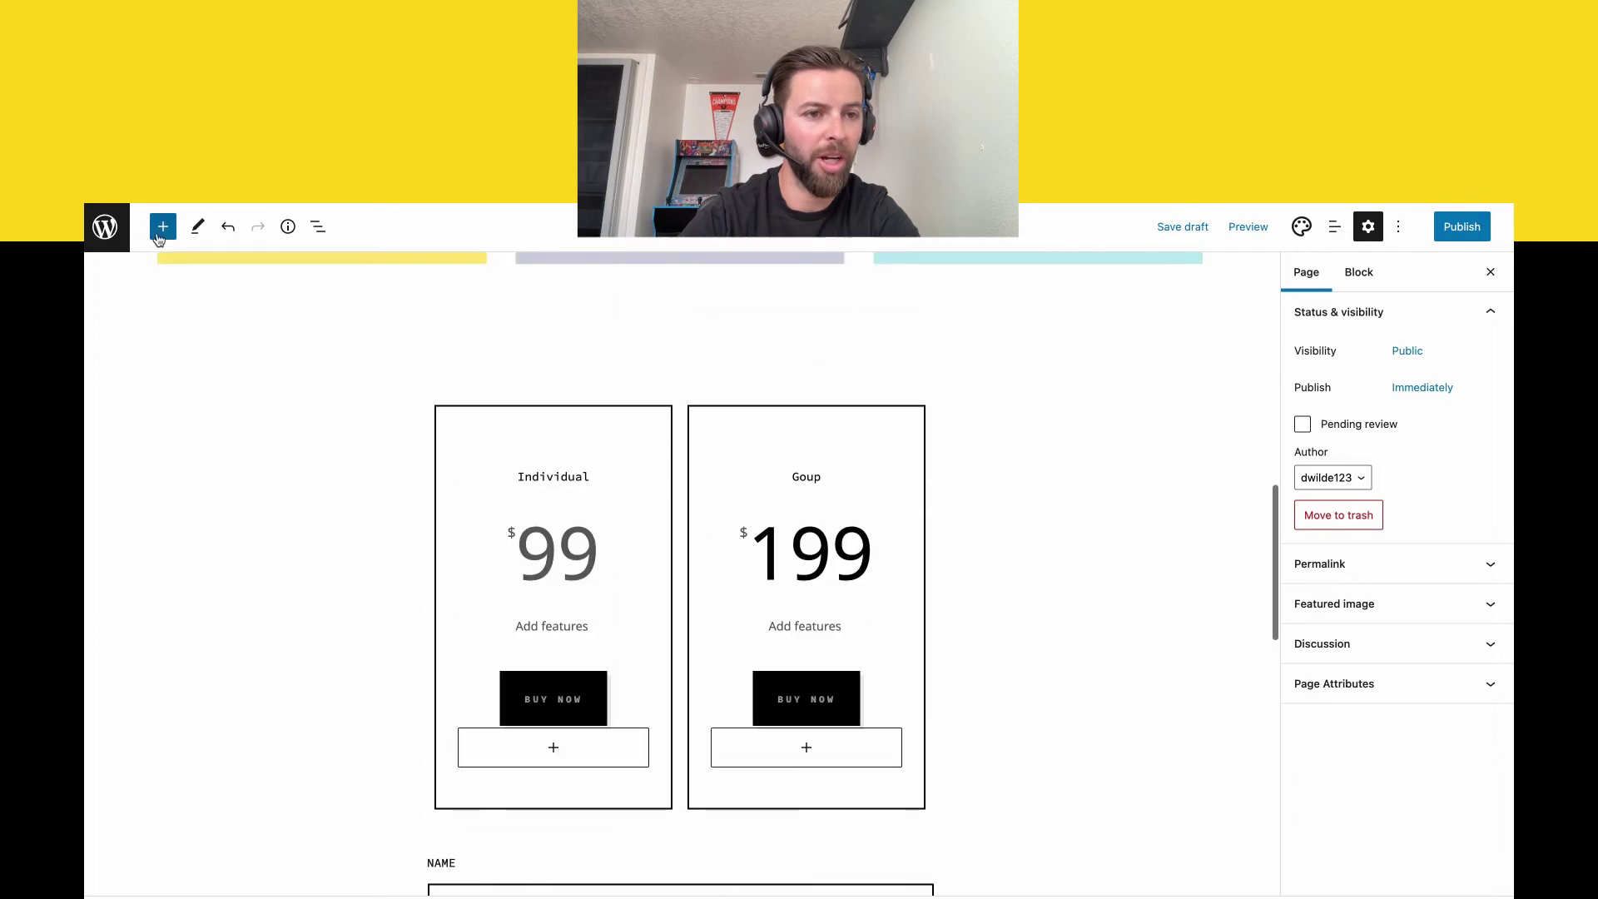
{"action": "left_click", "coordinate": [162, 229]}
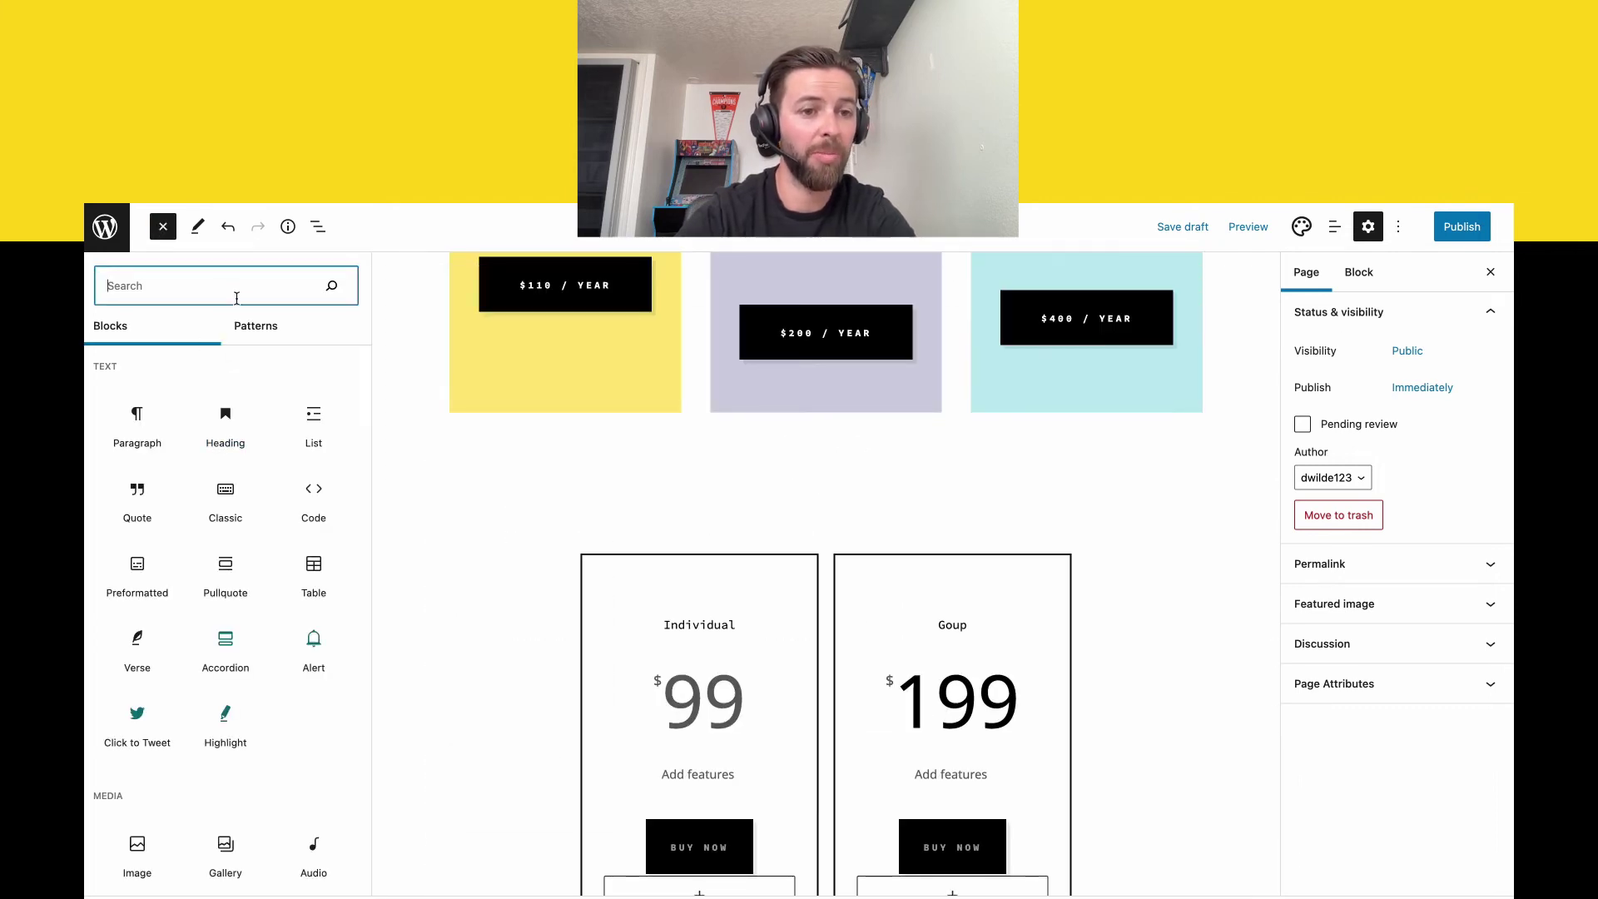
{"action": "left_click", "coordinate": [255, 325]}
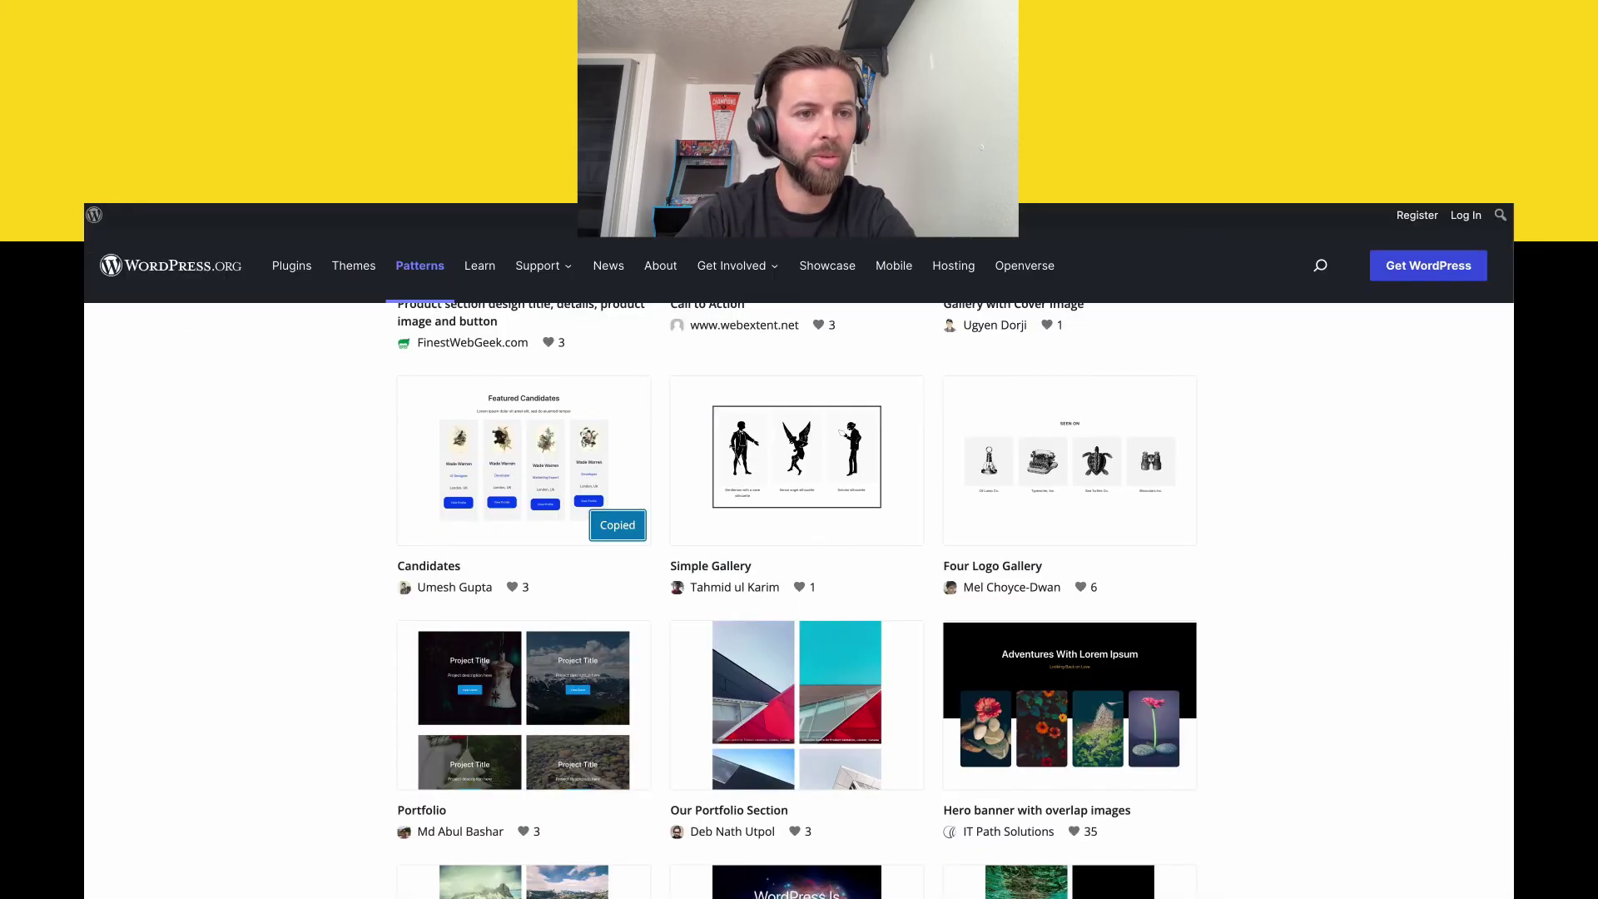
Search the Pattern Directory for 'pricing' and browse the 32 results.
{"action": "scroll", "coordinate": [488, 456], "scroll_direction": "up", "scroll_amount": 8}
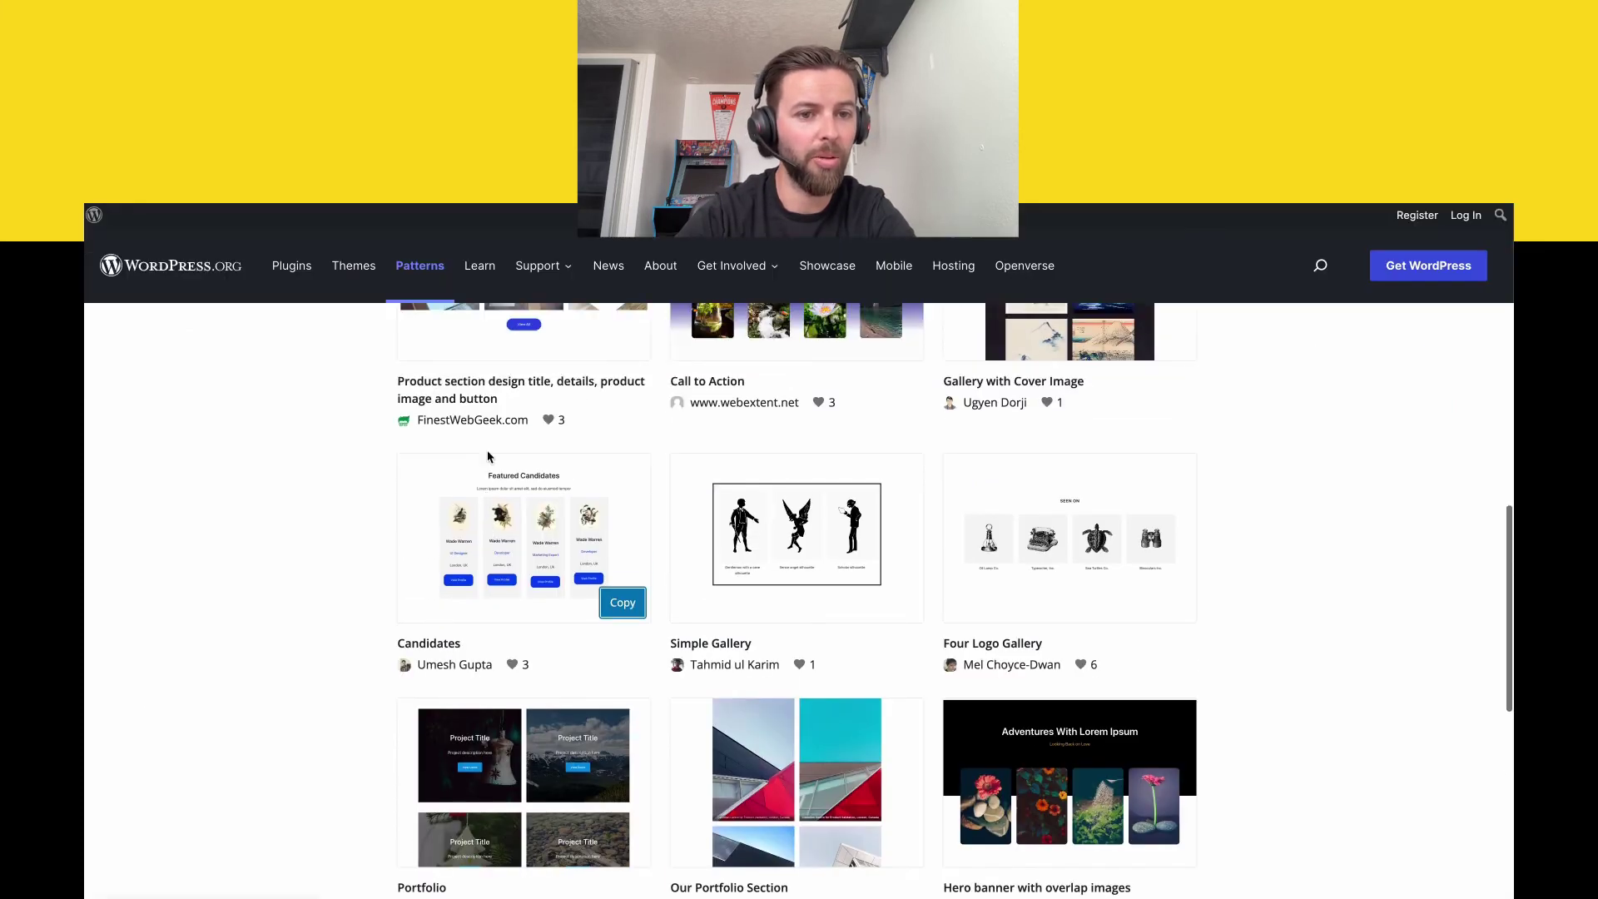
{"action": "scroll", "coordinate": [488, 457], "scroll_direction": "up", "scroll_amount": 3}
{"action": "scroll", "coordinate": [488, 441], "scroll_direction": "down", "scroll_amount": 1}
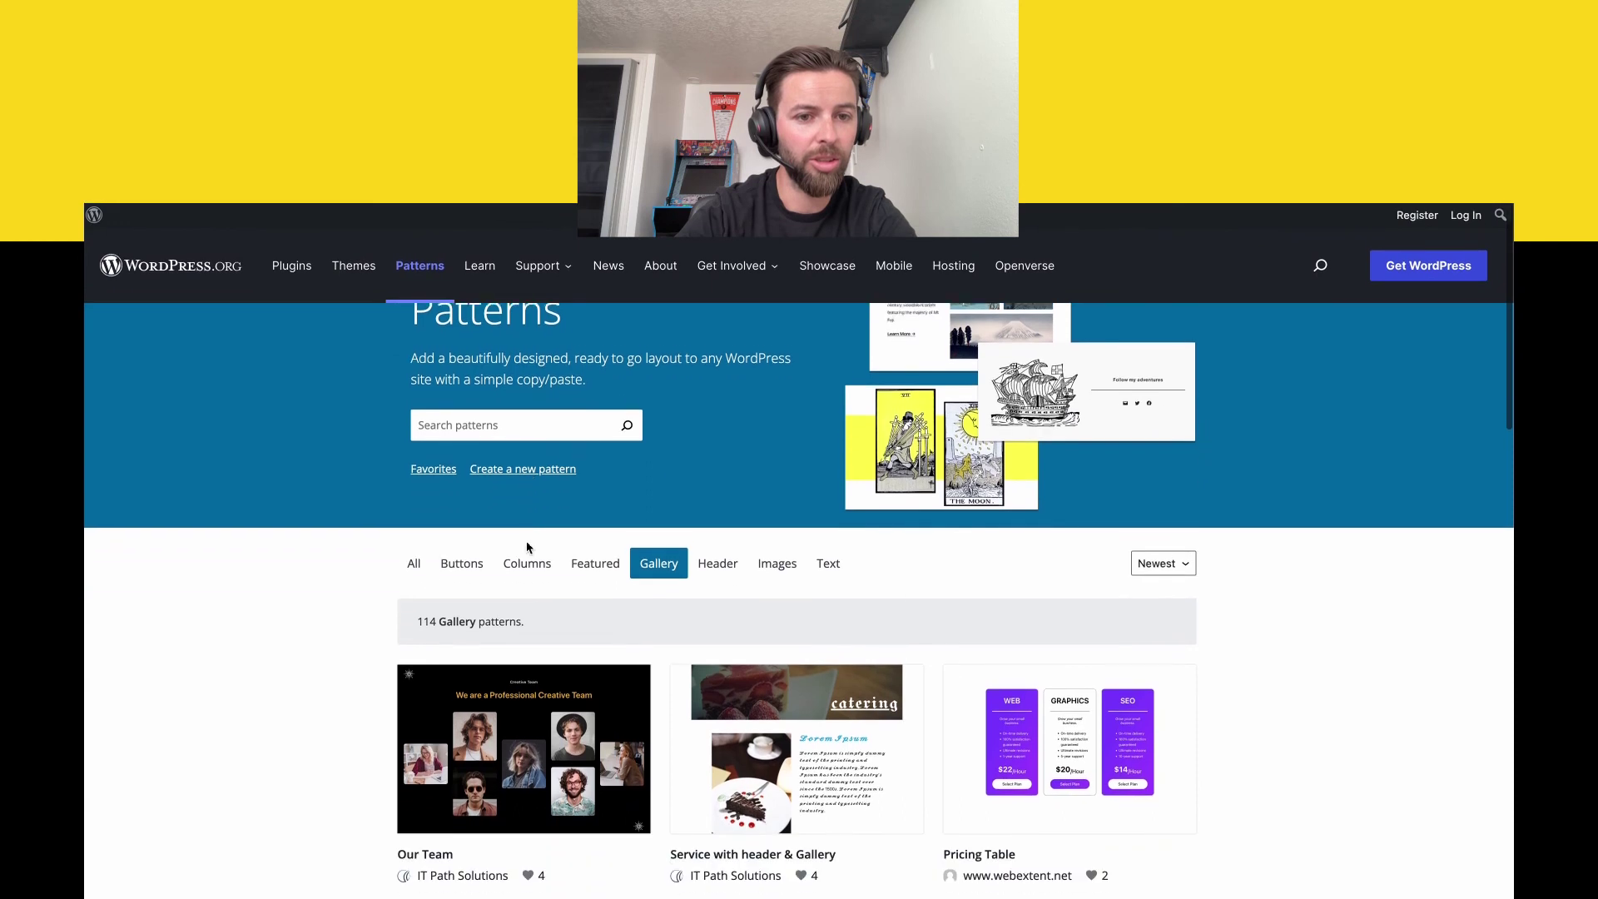
{"action": "left_click", "coordinate": [487, 420]}
{"action": "type", "text": "p"}
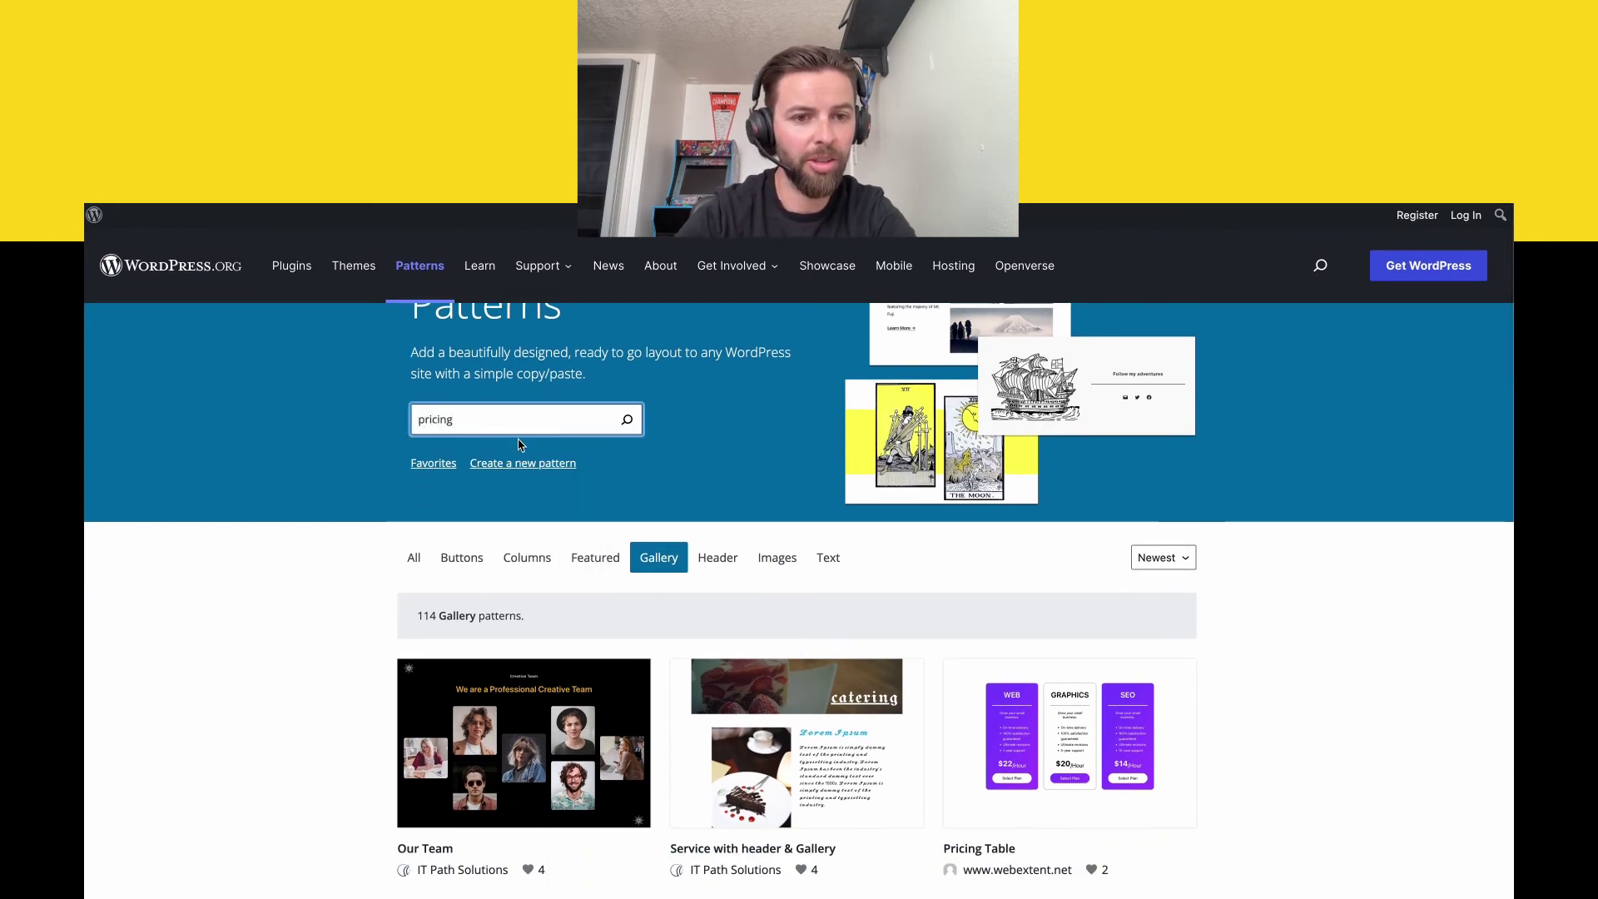
{"action": "type", "text": "ricing"}
{"action": "key", "text": "Return"}
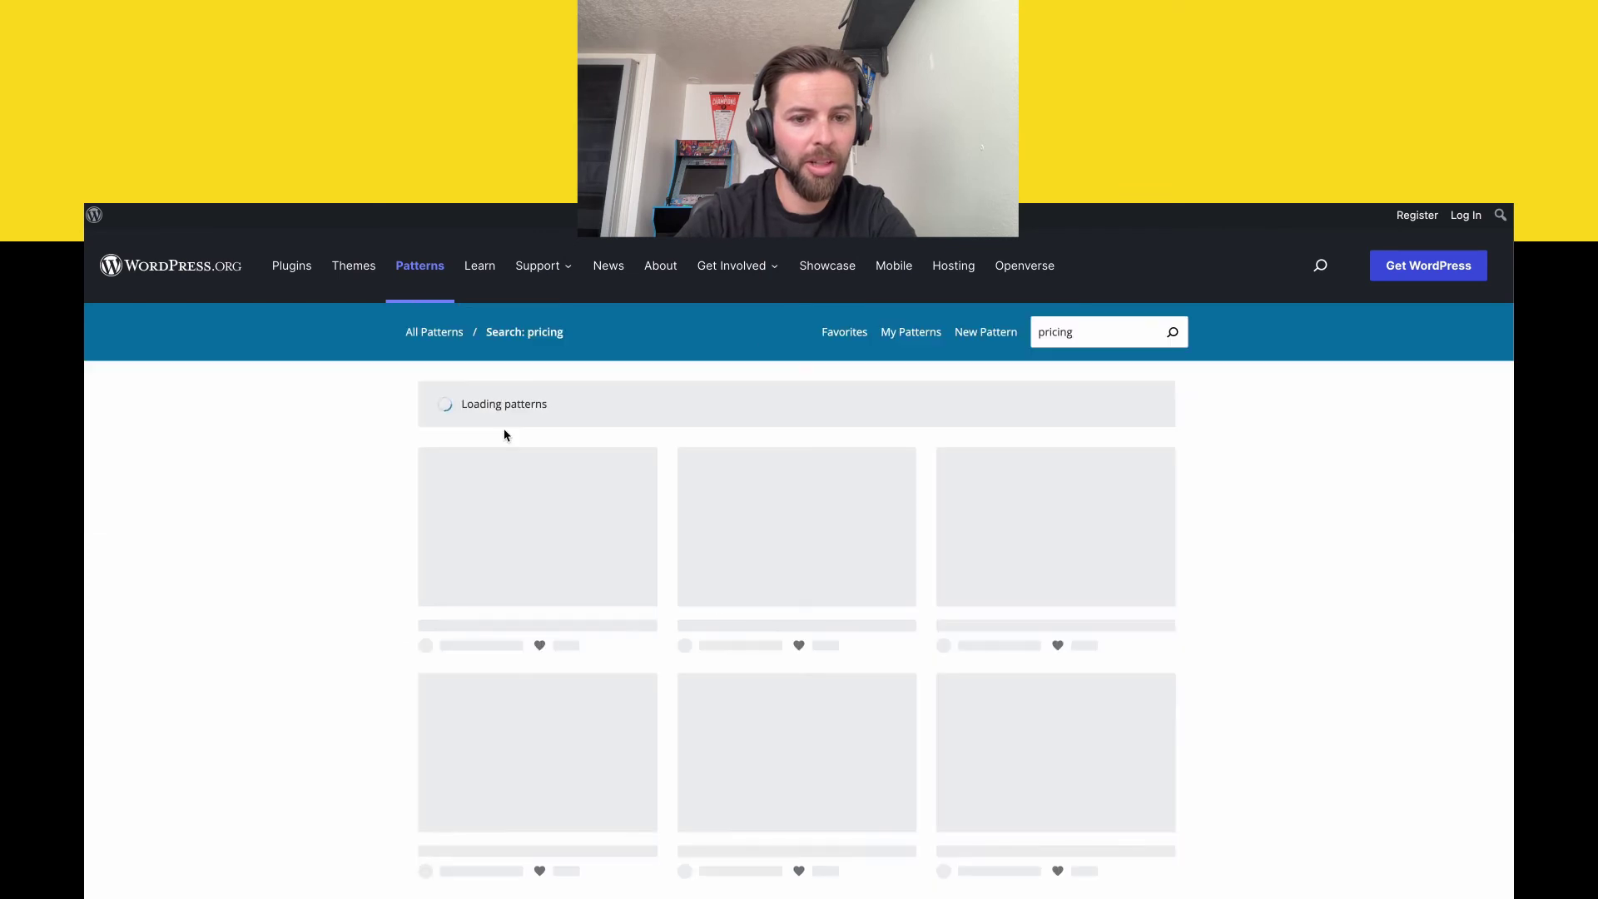
{"action": "scroll", "coordinate": [537, 467], "scroll_direction": "down", "scroll_amount": 14}
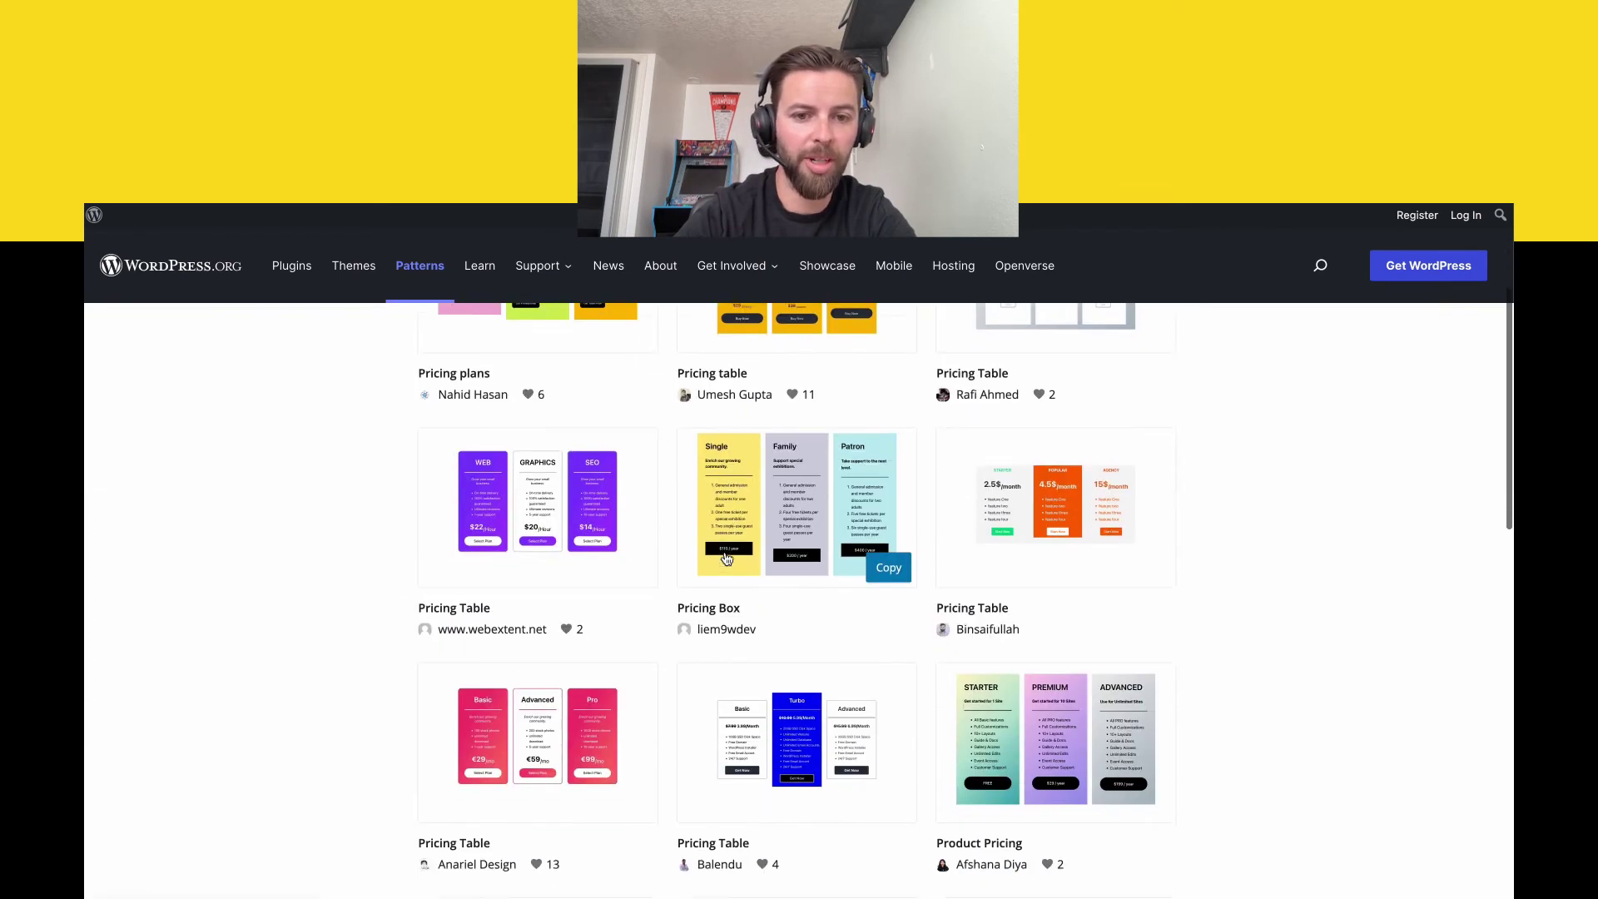
{"action": "scroll", "coordinate": [725, 558], "scroll_direction": "down", "scroll_amount": 2}
{"action": "scroll", "coordinate": [726, 556], "scroll_direction": "up", "scroll_amount": 8}
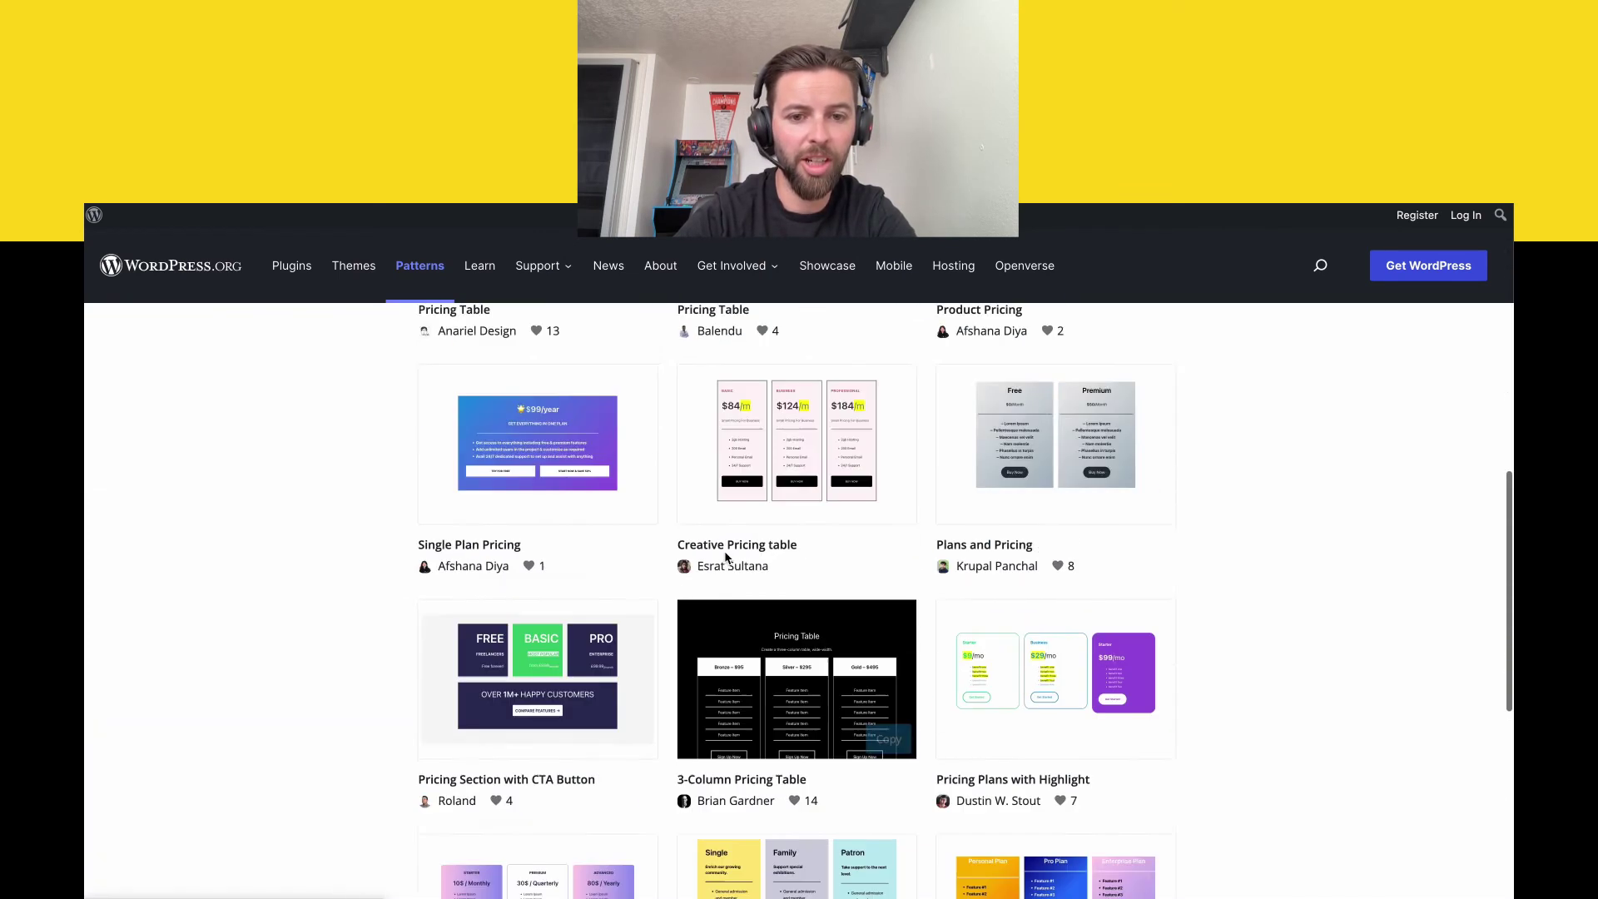
Copy the Creative Pricing table pattern to the clipboard.
{"action": "left_click", "coordinate": [894, 663]}
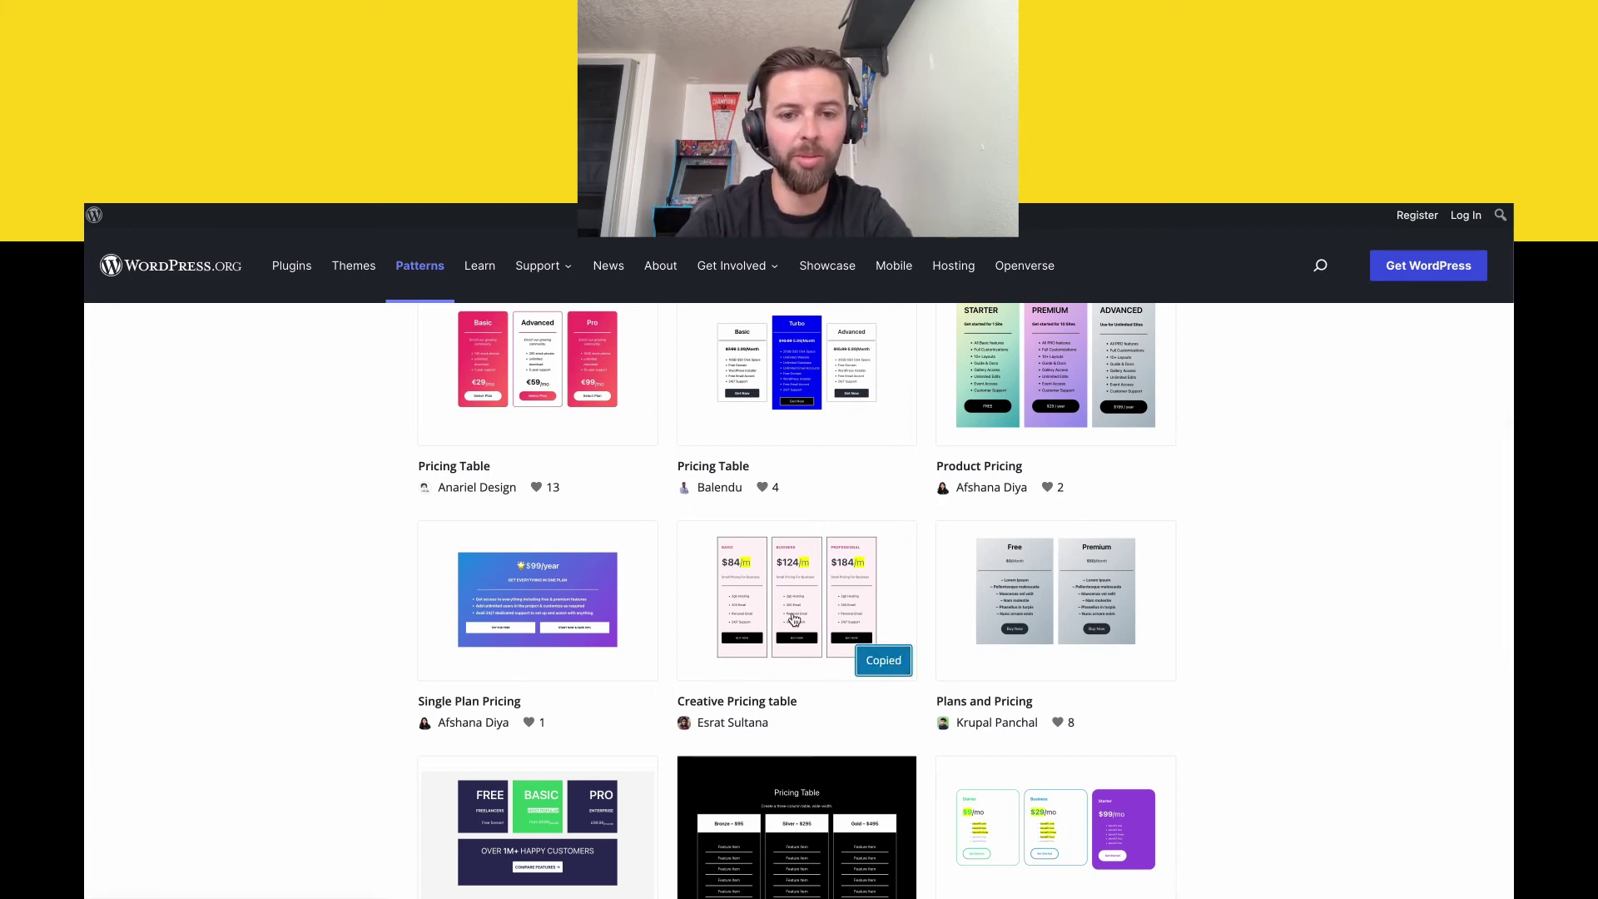
{"action": "scroll", "coordinate": [794, 619], "scroll_direction": "up", "scroll_amount": 5}
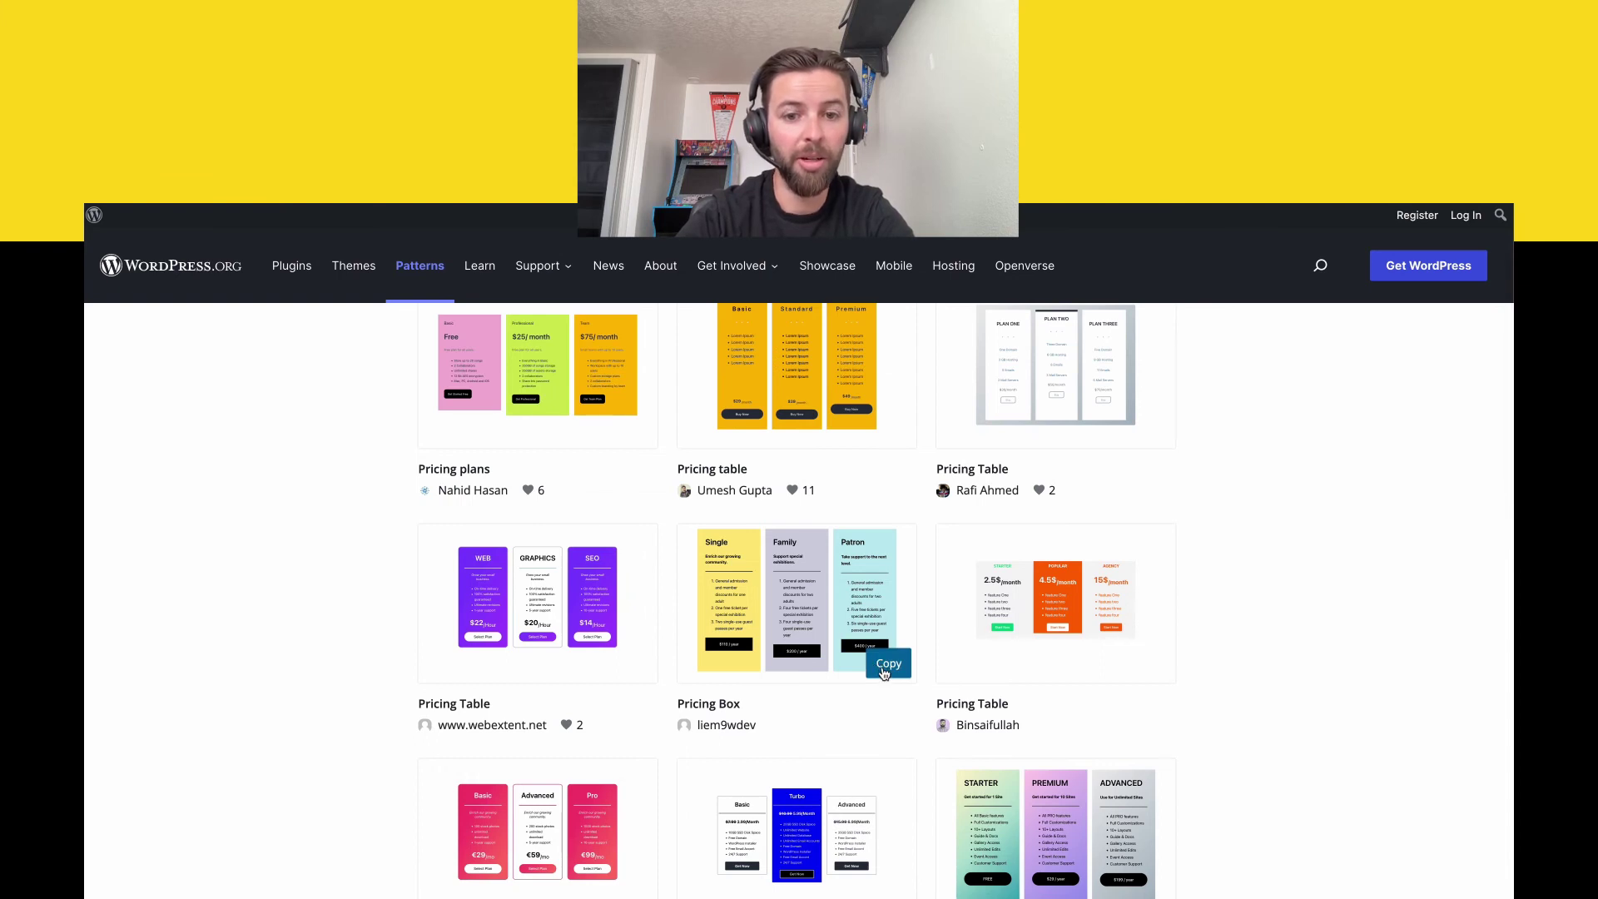
{"action": "scroll", "coordinate": [884, 585], "scroll_direction": "up", "scroll_amount": 2}
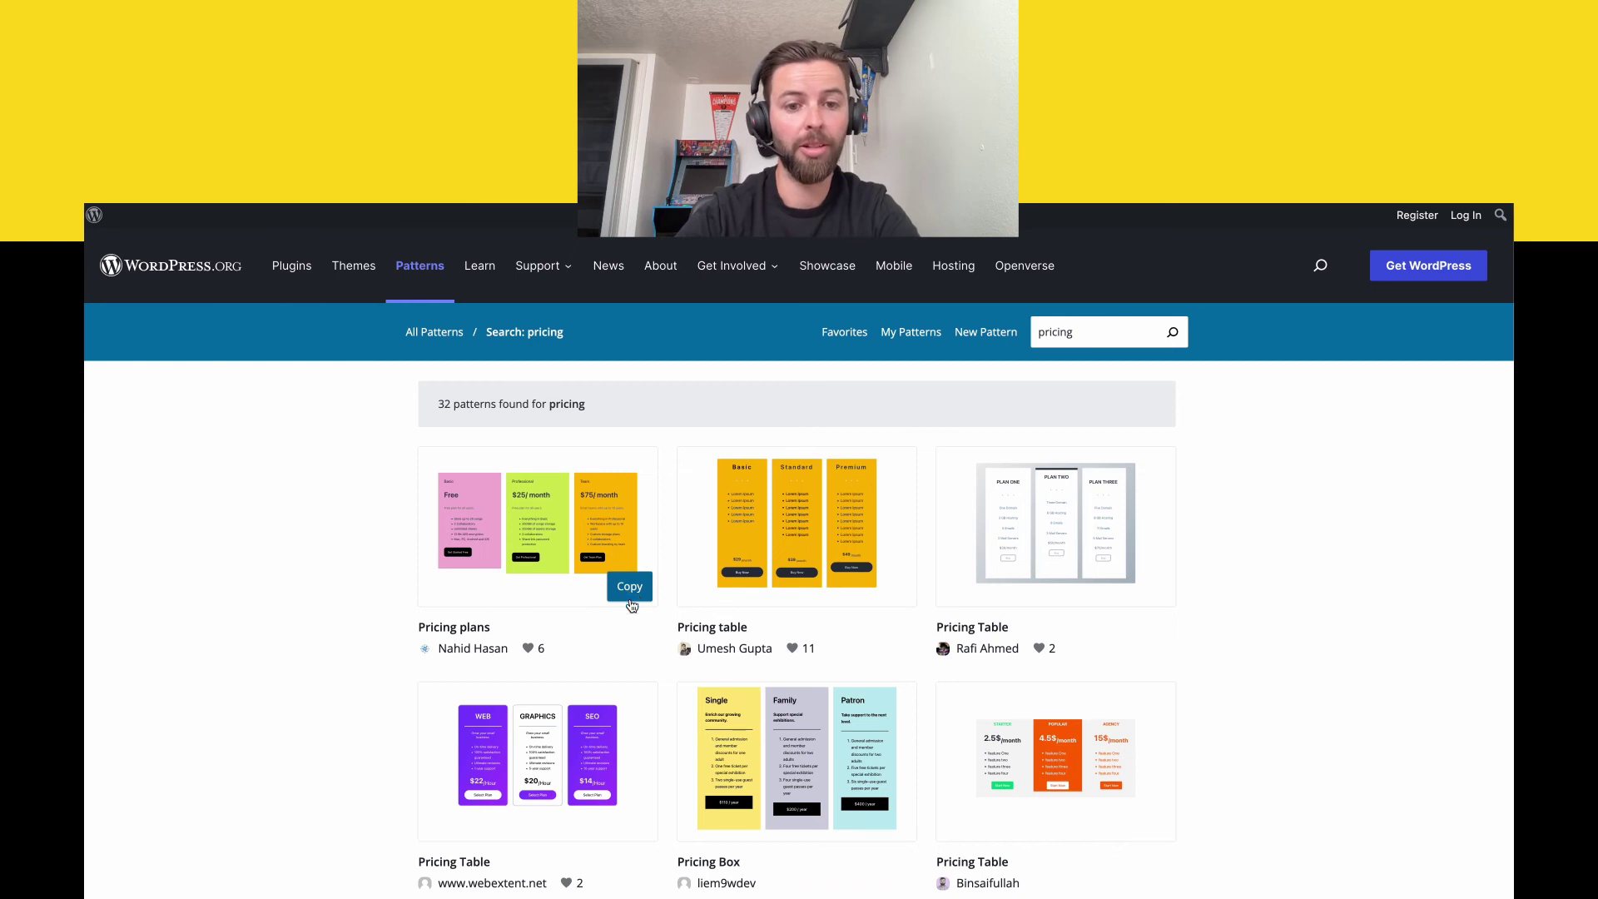
{"action": "scroll", "coordinate": [668, 613], "scroll_direction": "down", "scroll_amount": 2}
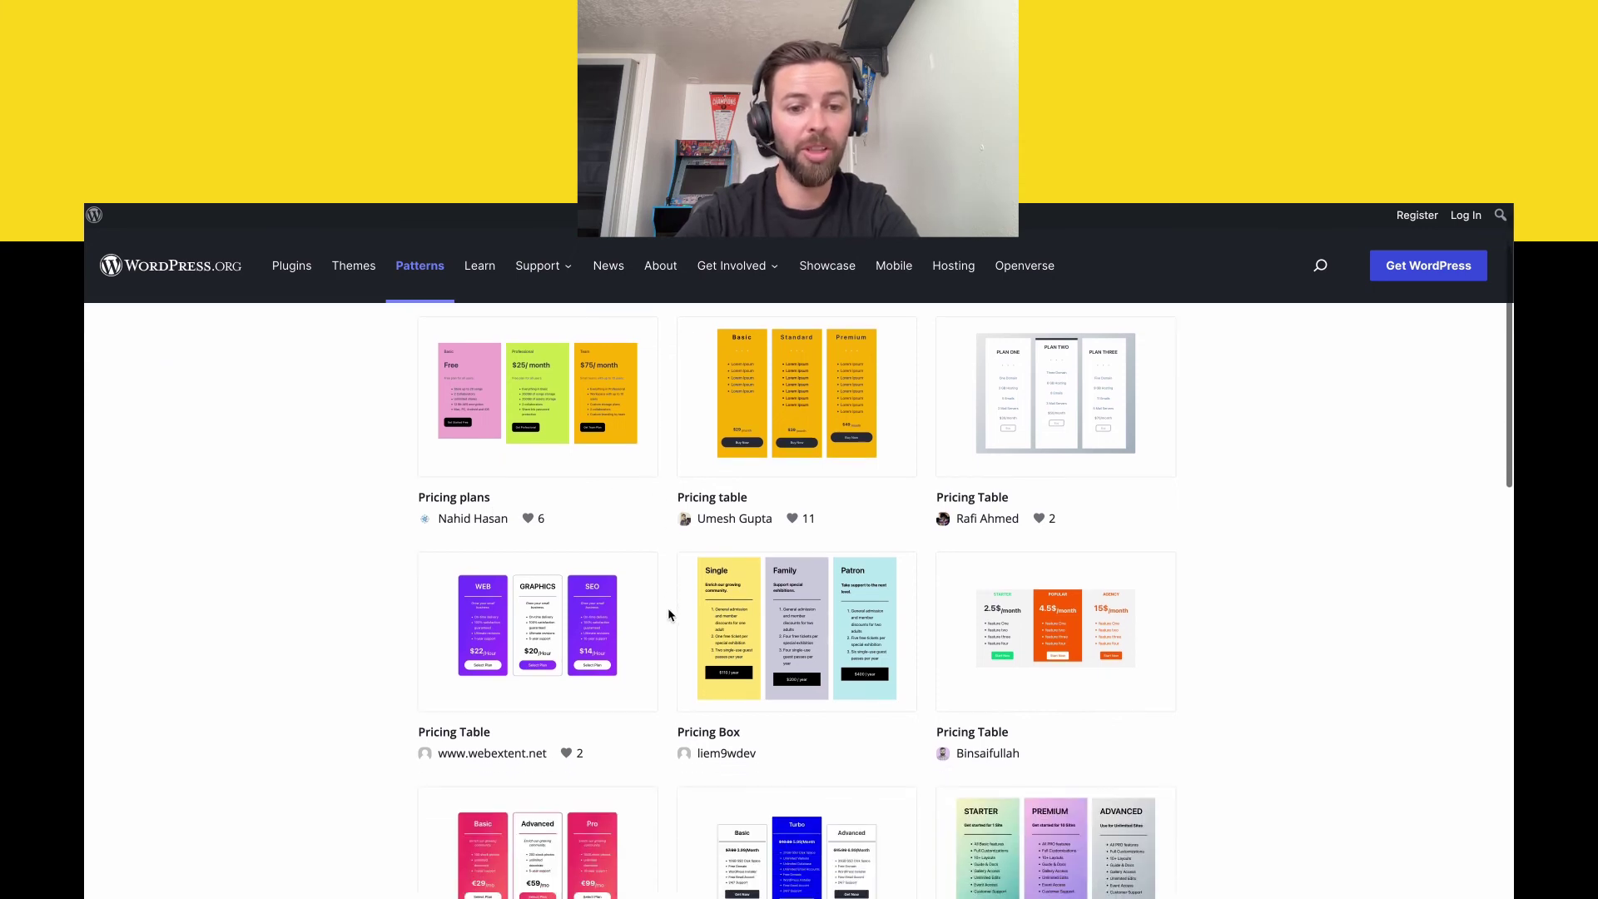
{"action": "scroll", "coordinate": [668, 613], "scroll_direction": "down", "scroll_amount": 1}
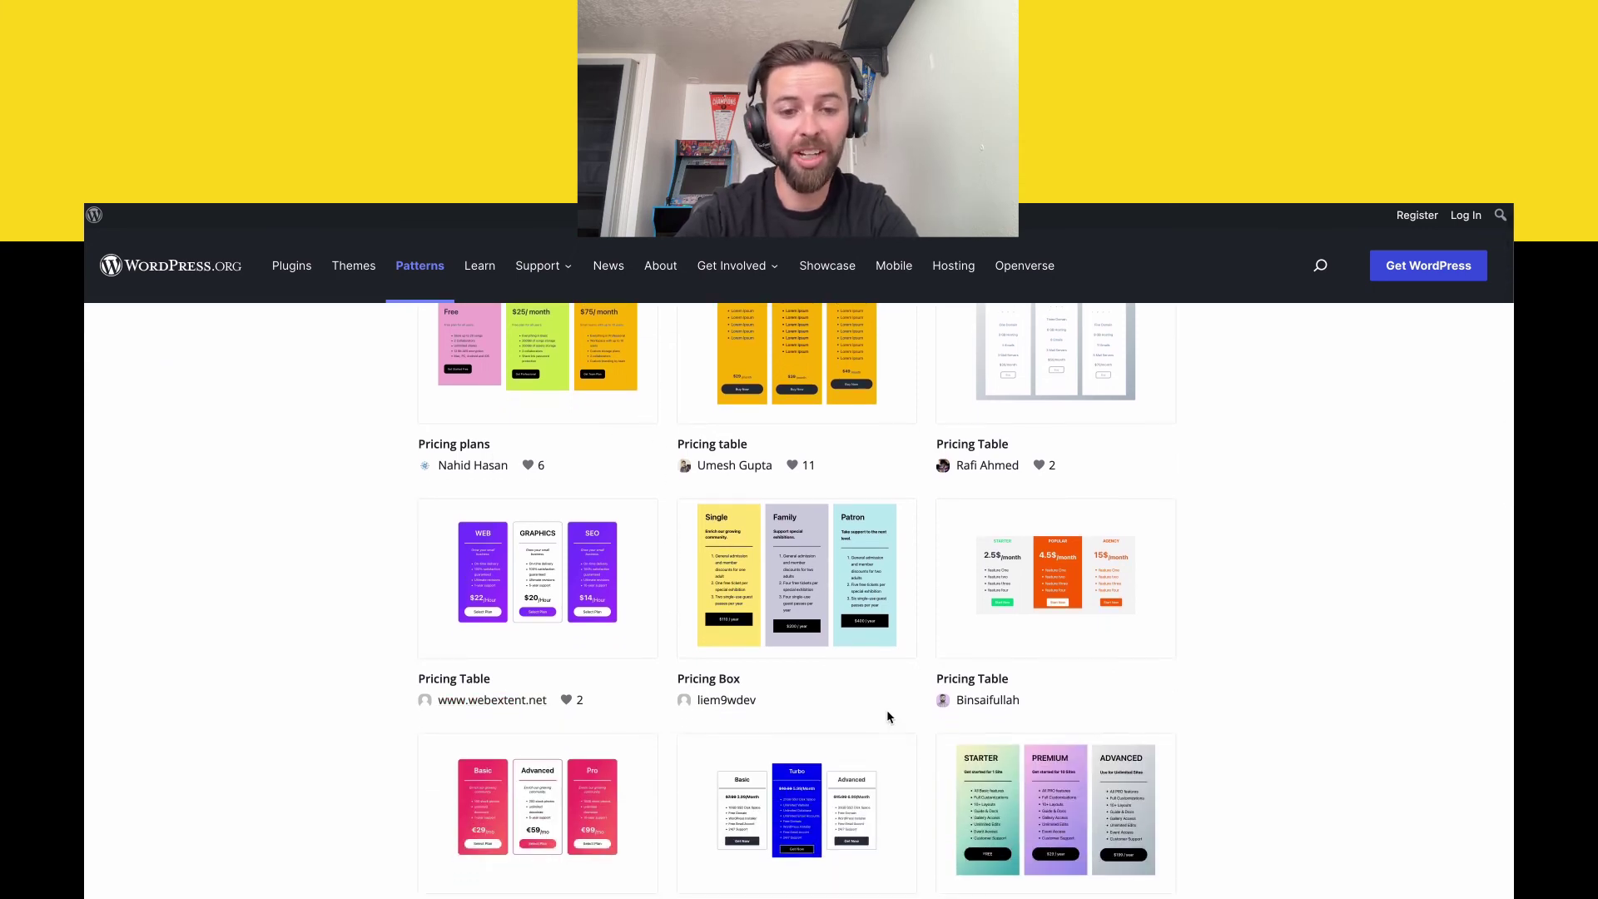
{"action": "scroll", "coordinate": [888, 715], "scroll_direction": "down", "scroll_amount": 5}
{"action": "left_click", "coordinate": [883, 805]}
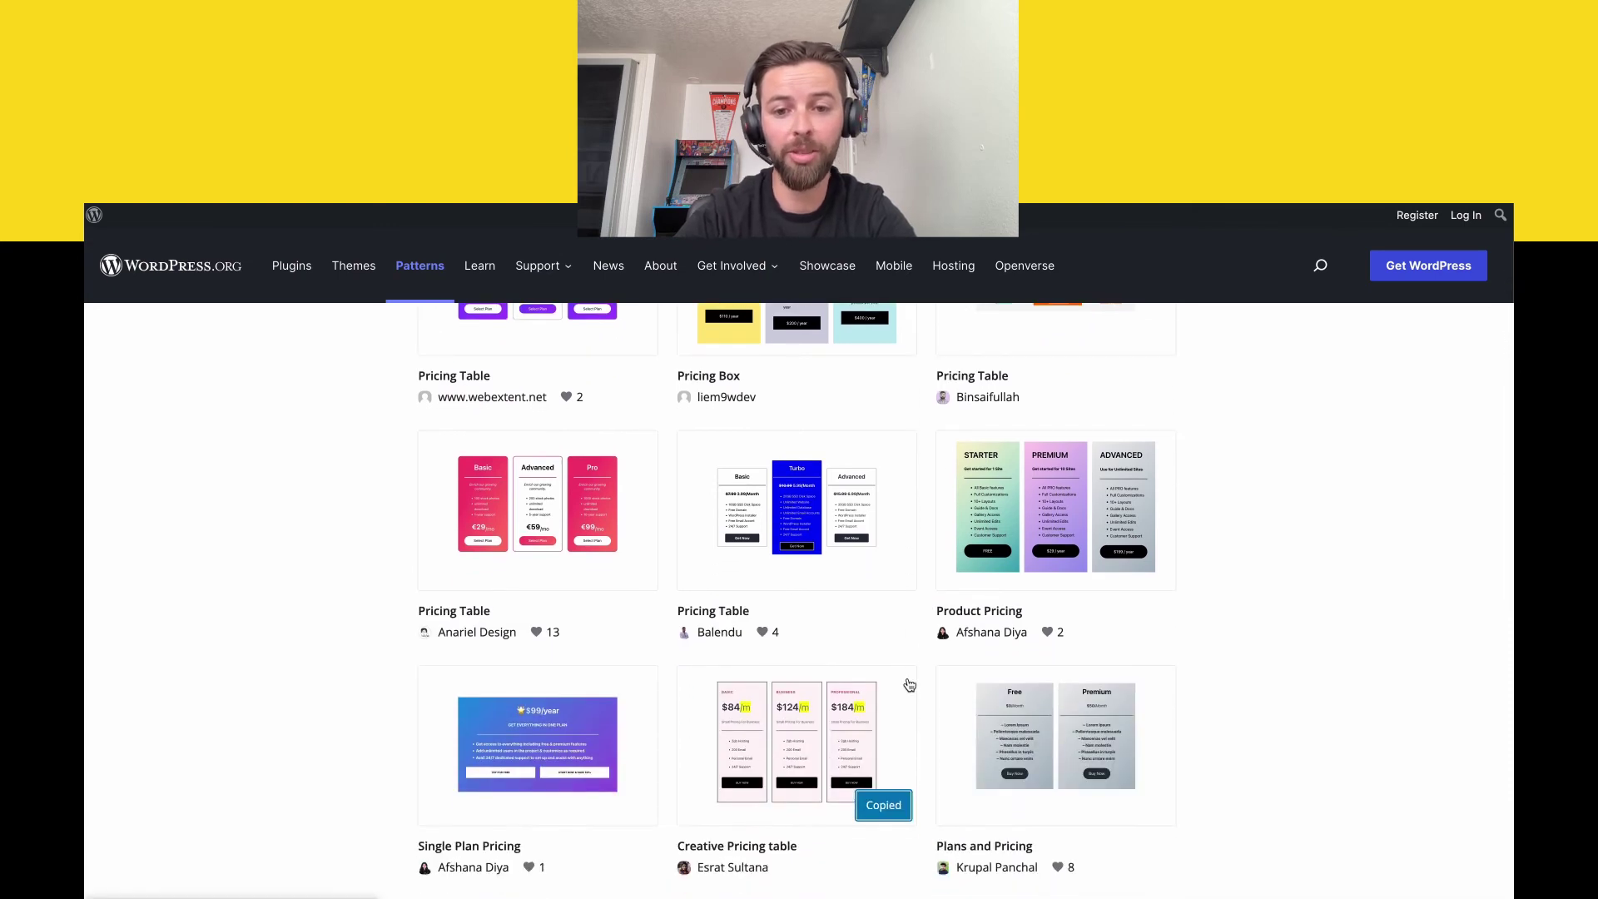
{"action": "scroll", "coordinate": [909, 599], "scroll_direction": "down", "scroll_amount": 4}
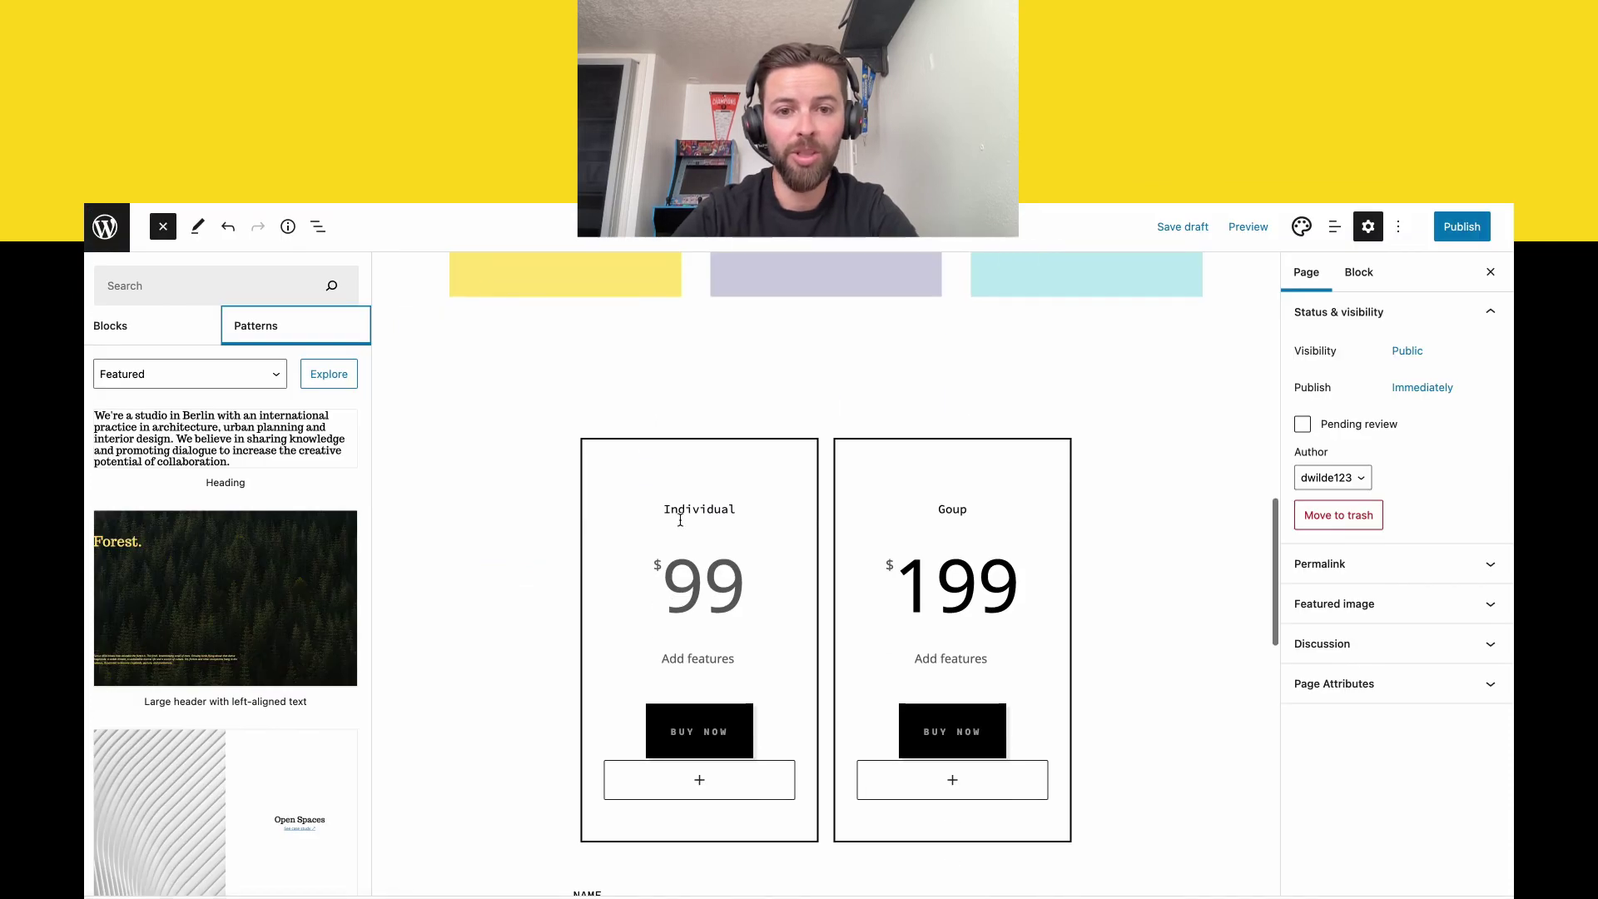
{"action": "scroll", "coordinate": [679, 520], "scroll_direction": "down", "scroll_amount": 5}
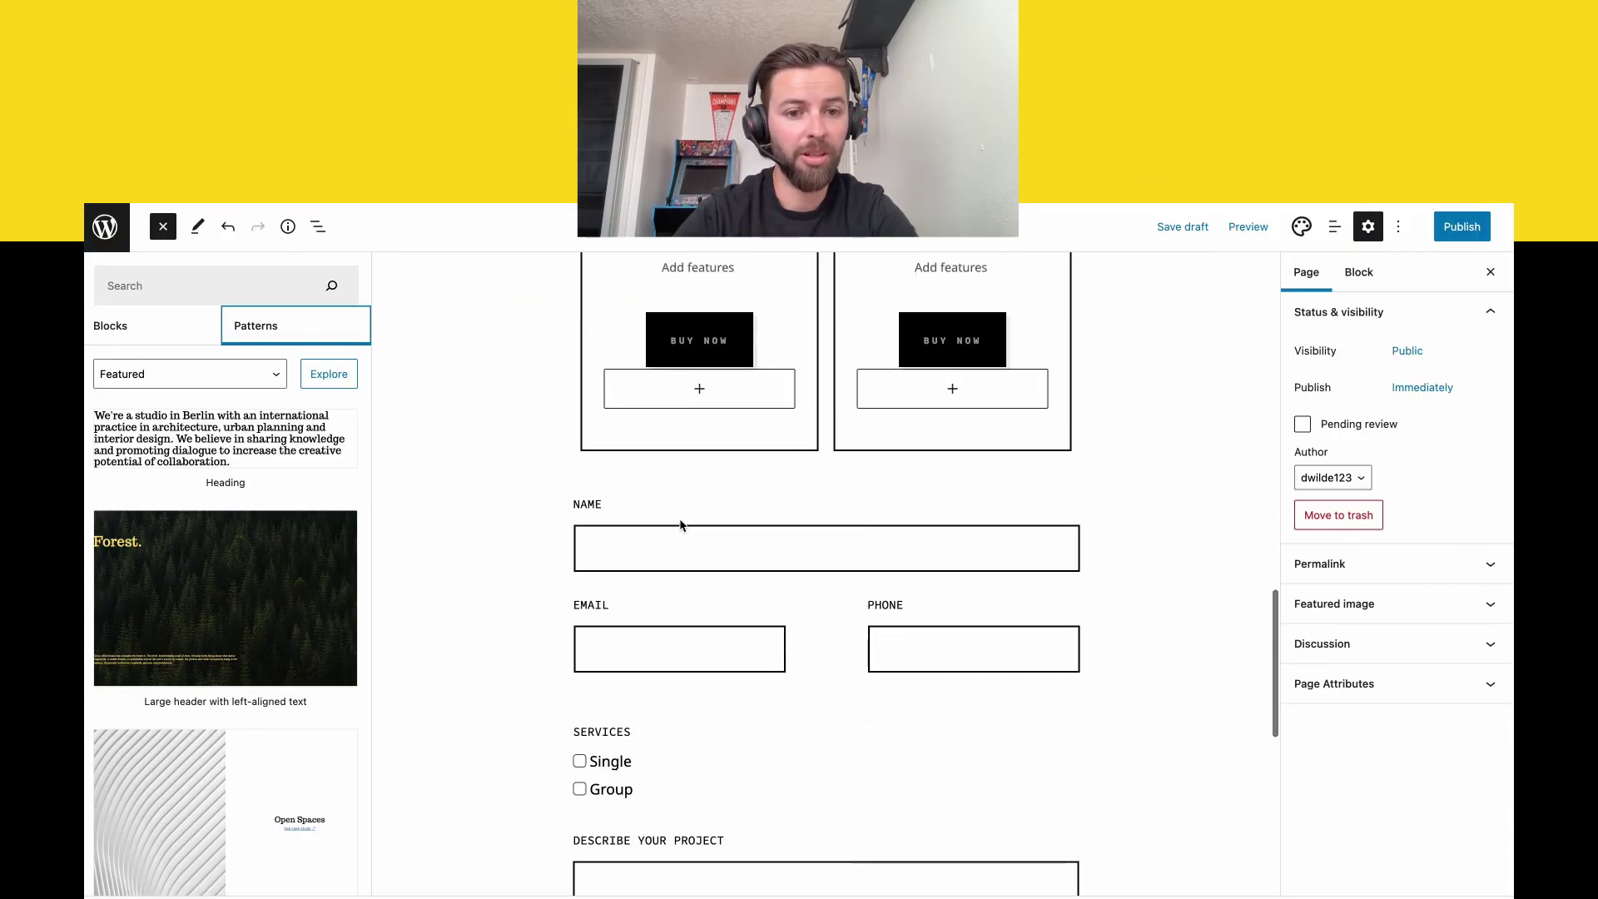
Remove the two-plan $99/$199 Pricing Table block from the page.
{"action": "scroll", "coordinate": [681, 528], "scroll_direction": "up", "scroll_amount": 6}
{"action": "left_click", "coordinate": [948, 427]}
{"action": "scroll", "coordinate": [678, 463], "scroll_direction": "up", "scroll_amount": 10}
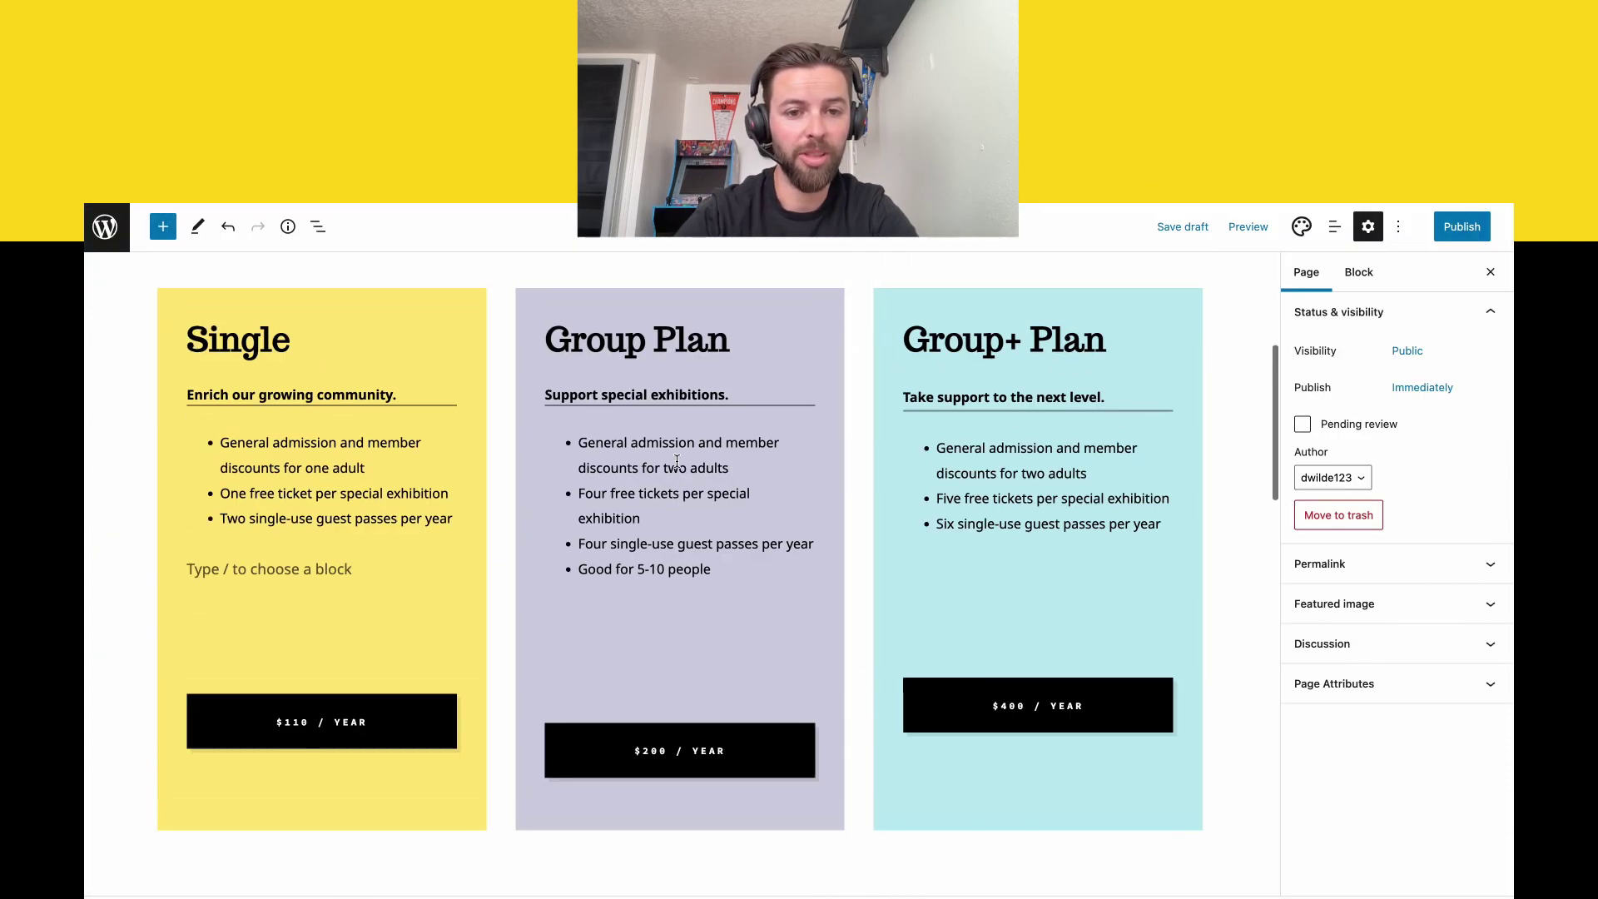
{"action": "scroll", "coordinate": [677, 461], "scroll_direction": "down", "scroll_amount": 12}
{"action": "scroll", "coordinate": [676, 461], "scroll_direction": "down", "scroll_amount": 6}
{"action": "scroll", "coordinate": [677, 461], "scroll_direction": "up", "scroll_amount": 10}
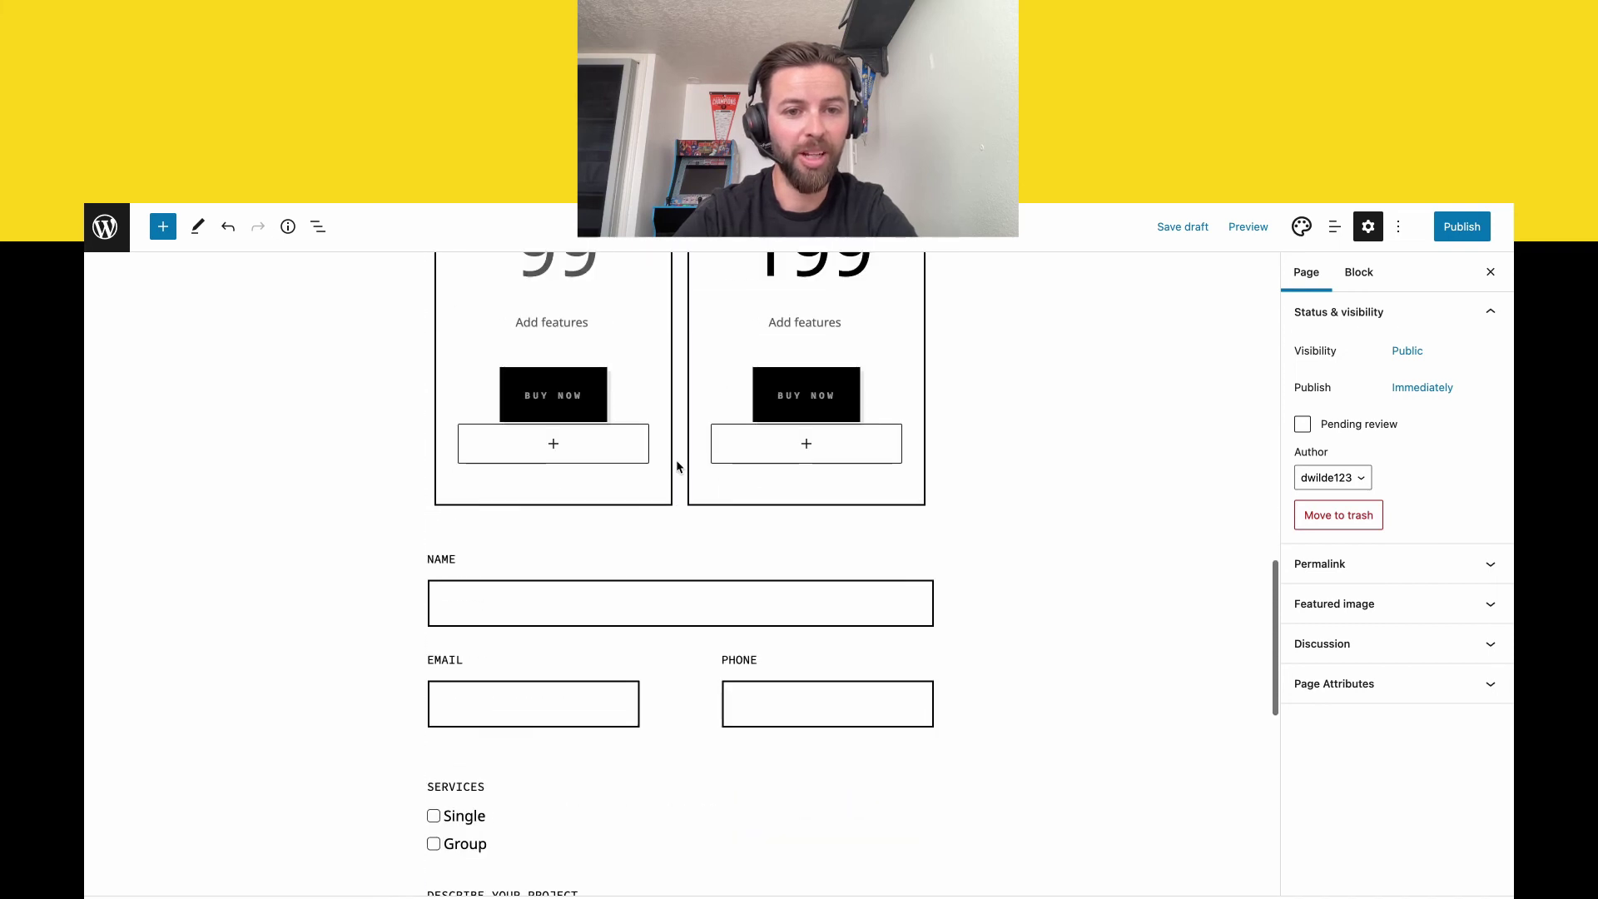
{"action": "scroll", "coordinate": [676, 462], "scroll_direction": "up", "scroll_amount": 4}
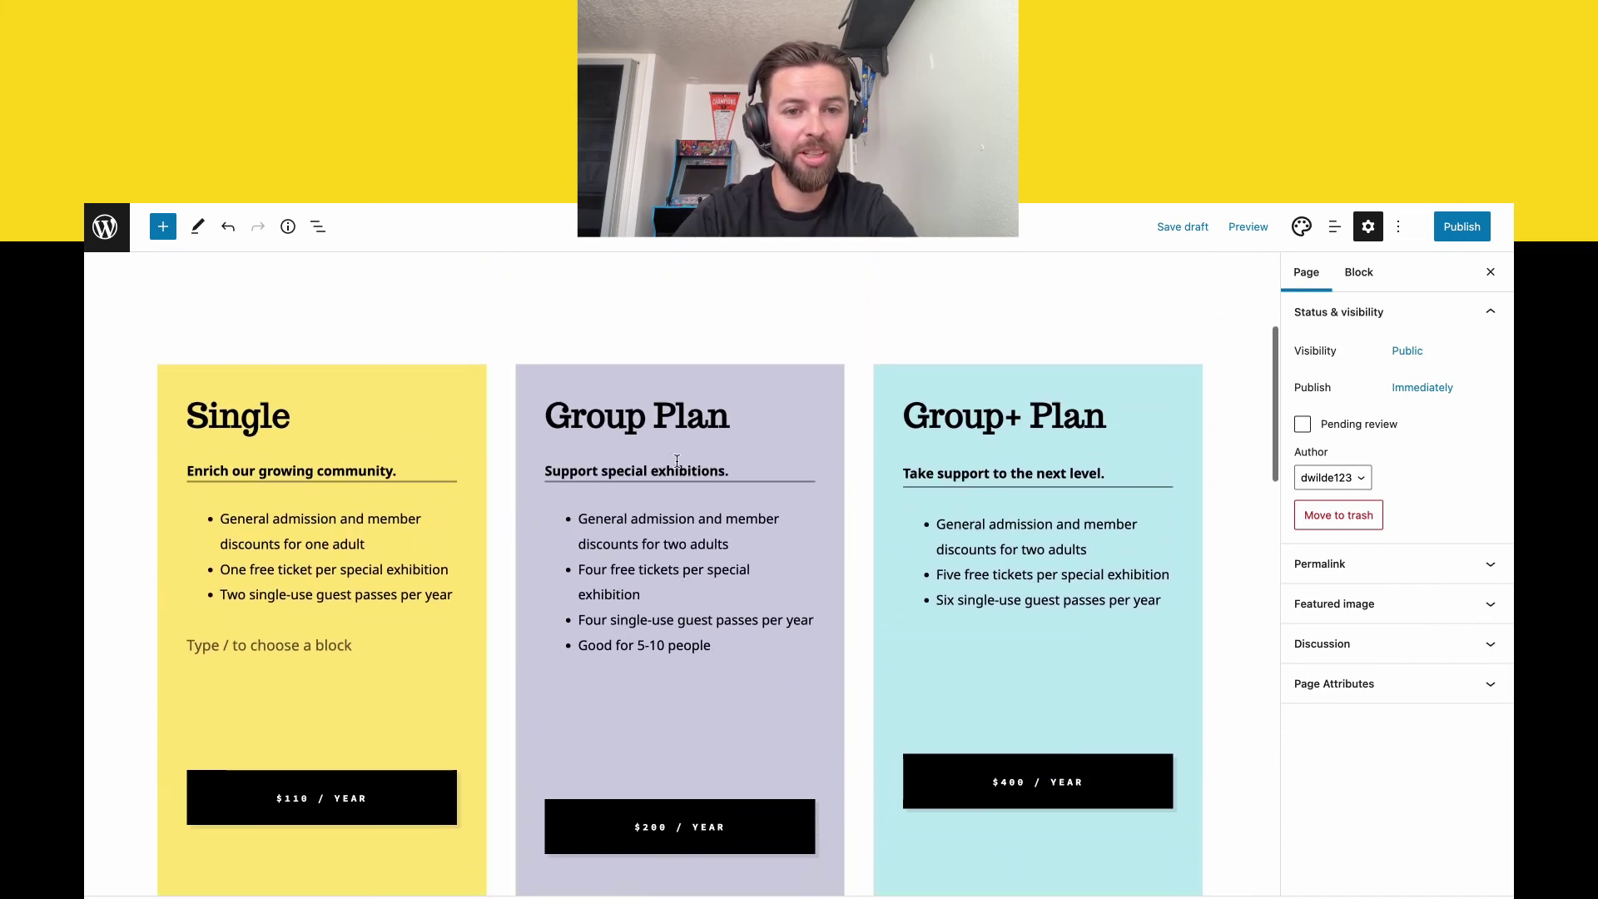
{"action": "scroll", "coordinate": [676, 462], "scroll_direction": "down", "scroll_amount": 12}
{"action": "scroll", "coordinate": [675, 463], "scroll_direction": "up", "scroll_amount": 5}
{"action": "left_click", "coordinate": [681, 456]}
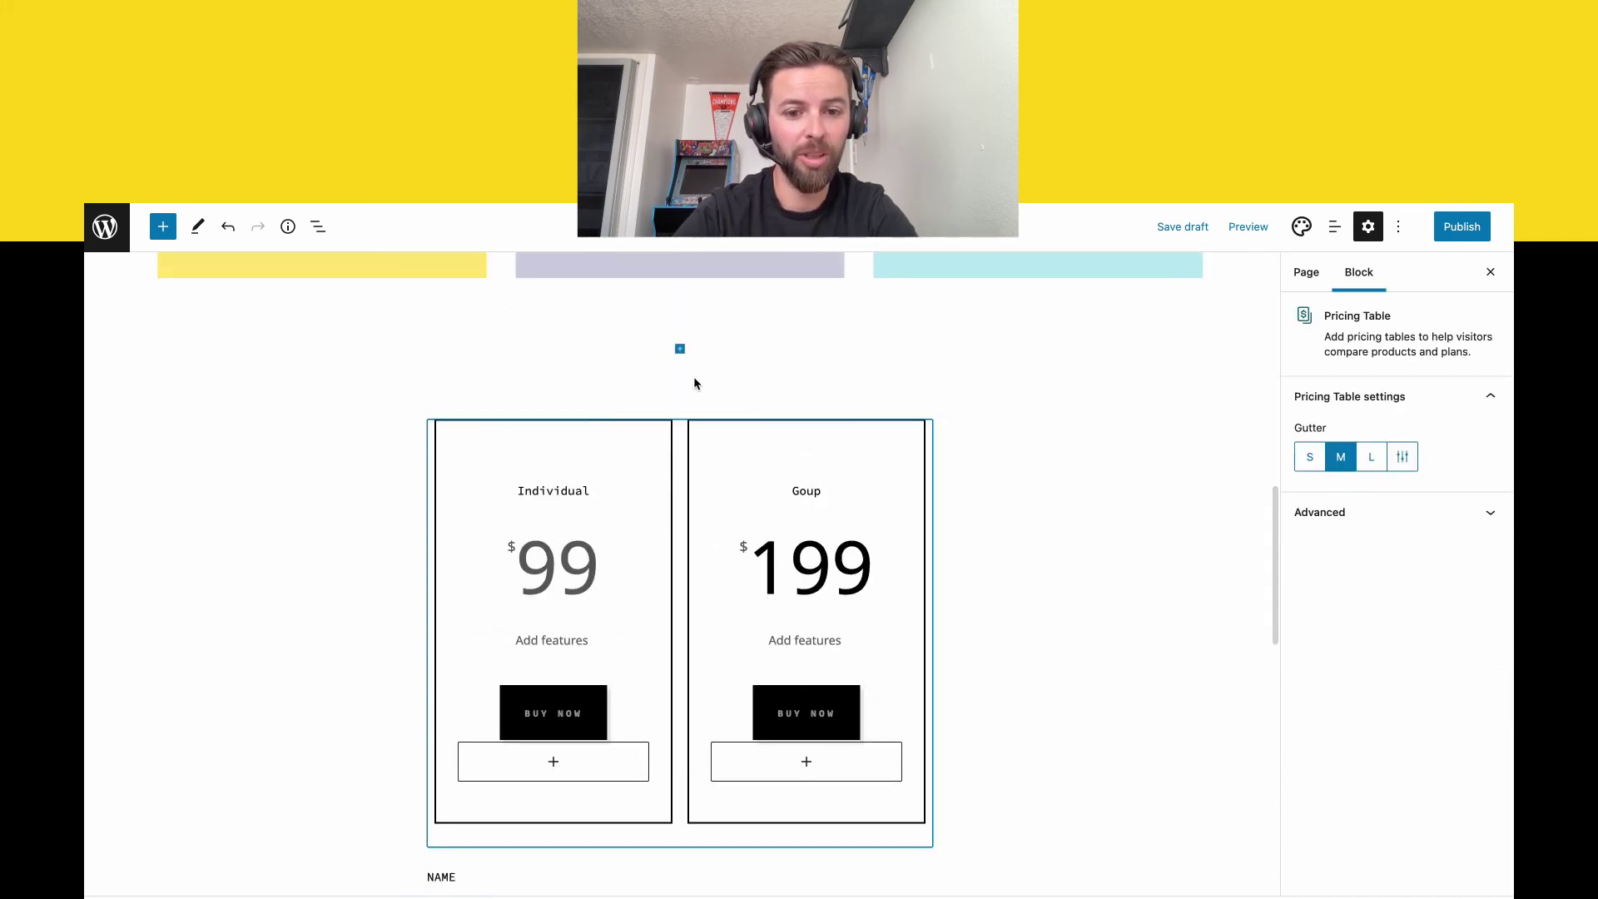
{"action": "left_click", "coordinate": [755, 391]}
{"action": "left_click", "coordinate": [827, 774]}
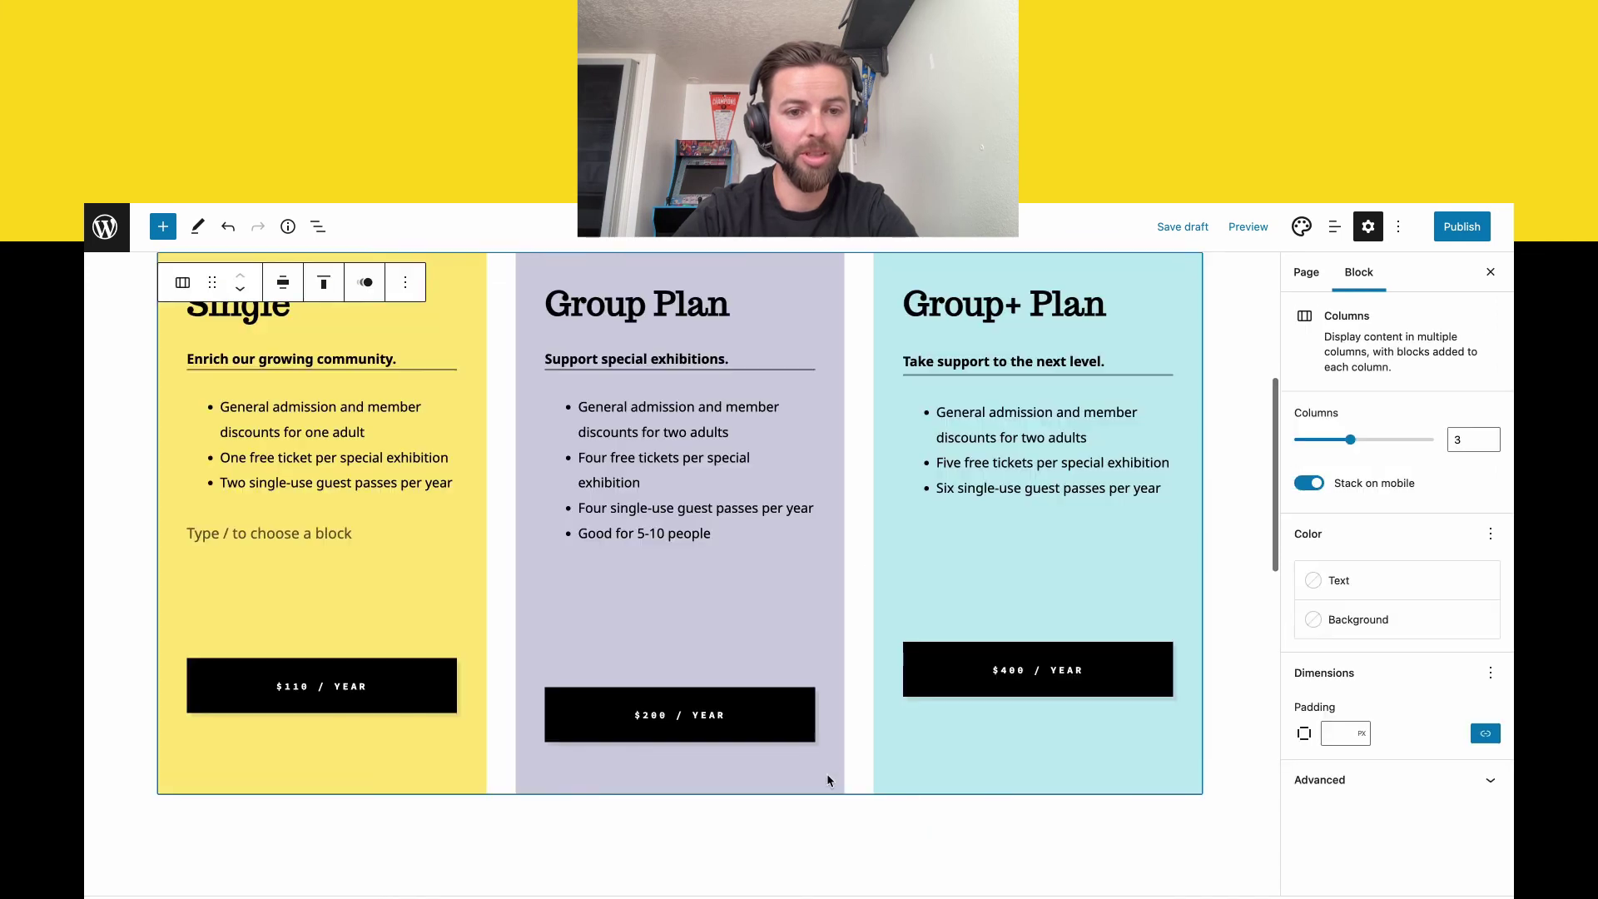
Publish the landing page and copy its live page address.
{"action": "scroll", "coordinate": [933, 606], "scroll_direction": "down", "scroll_amount": 5}
{"action": "scroll", "coordinate": [666, 696], "scroll_direction": "down", "scroll_amount": 4}
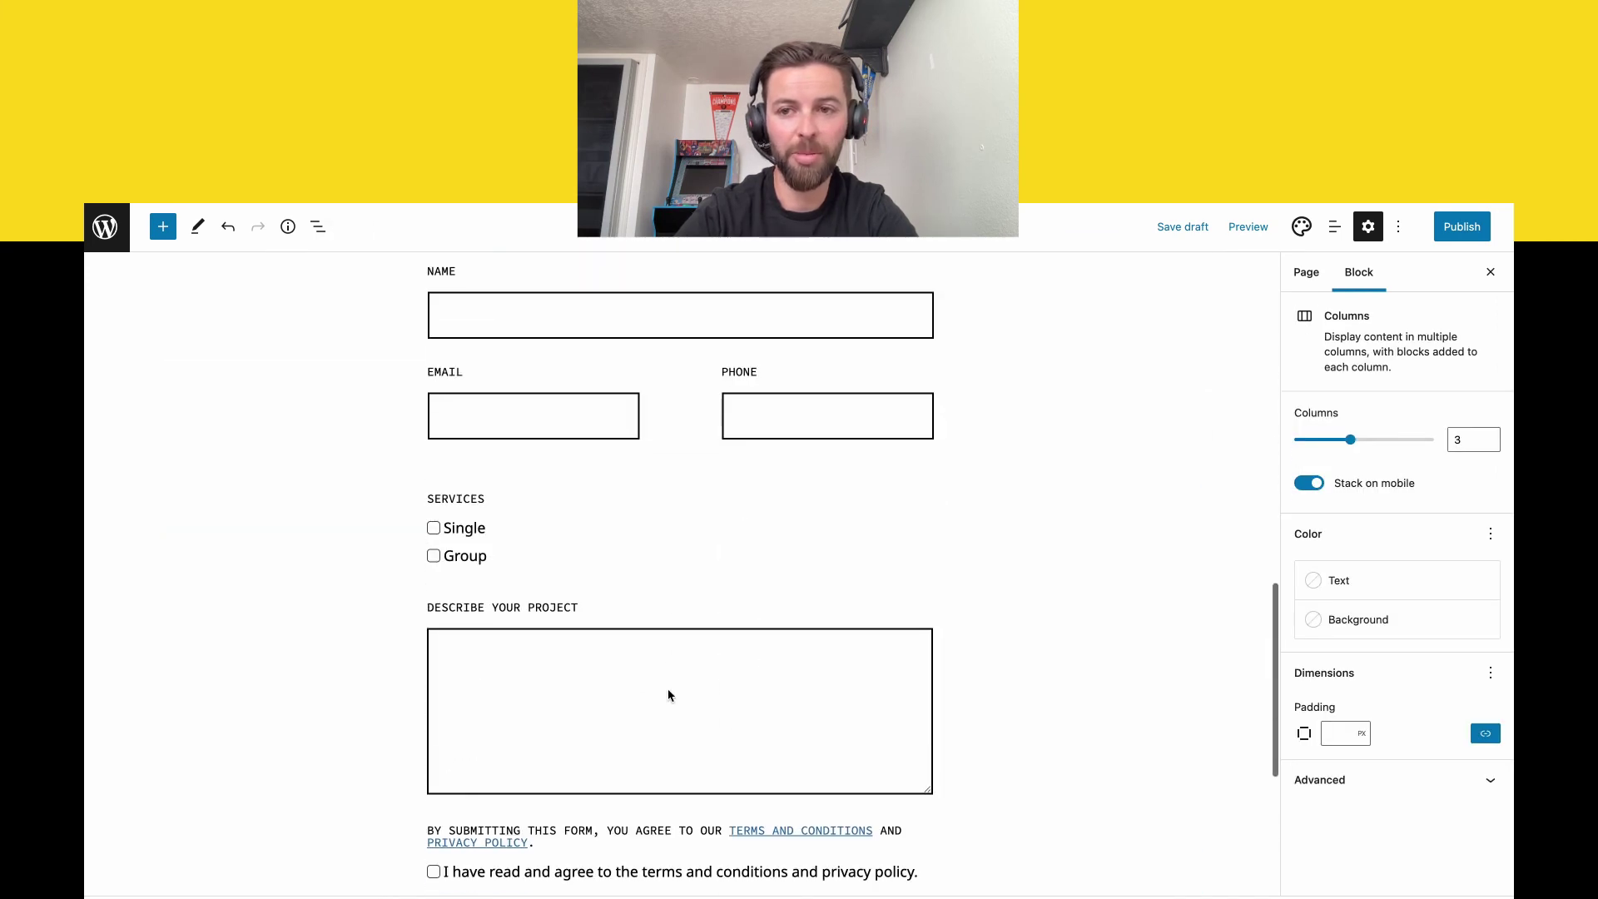
{"action": "scroll", "coordinate": [702, 653], "scroll_direction": "up", "scroll_amount": 4}
{"action": "left_click", "coordinate": [1461, 227]}
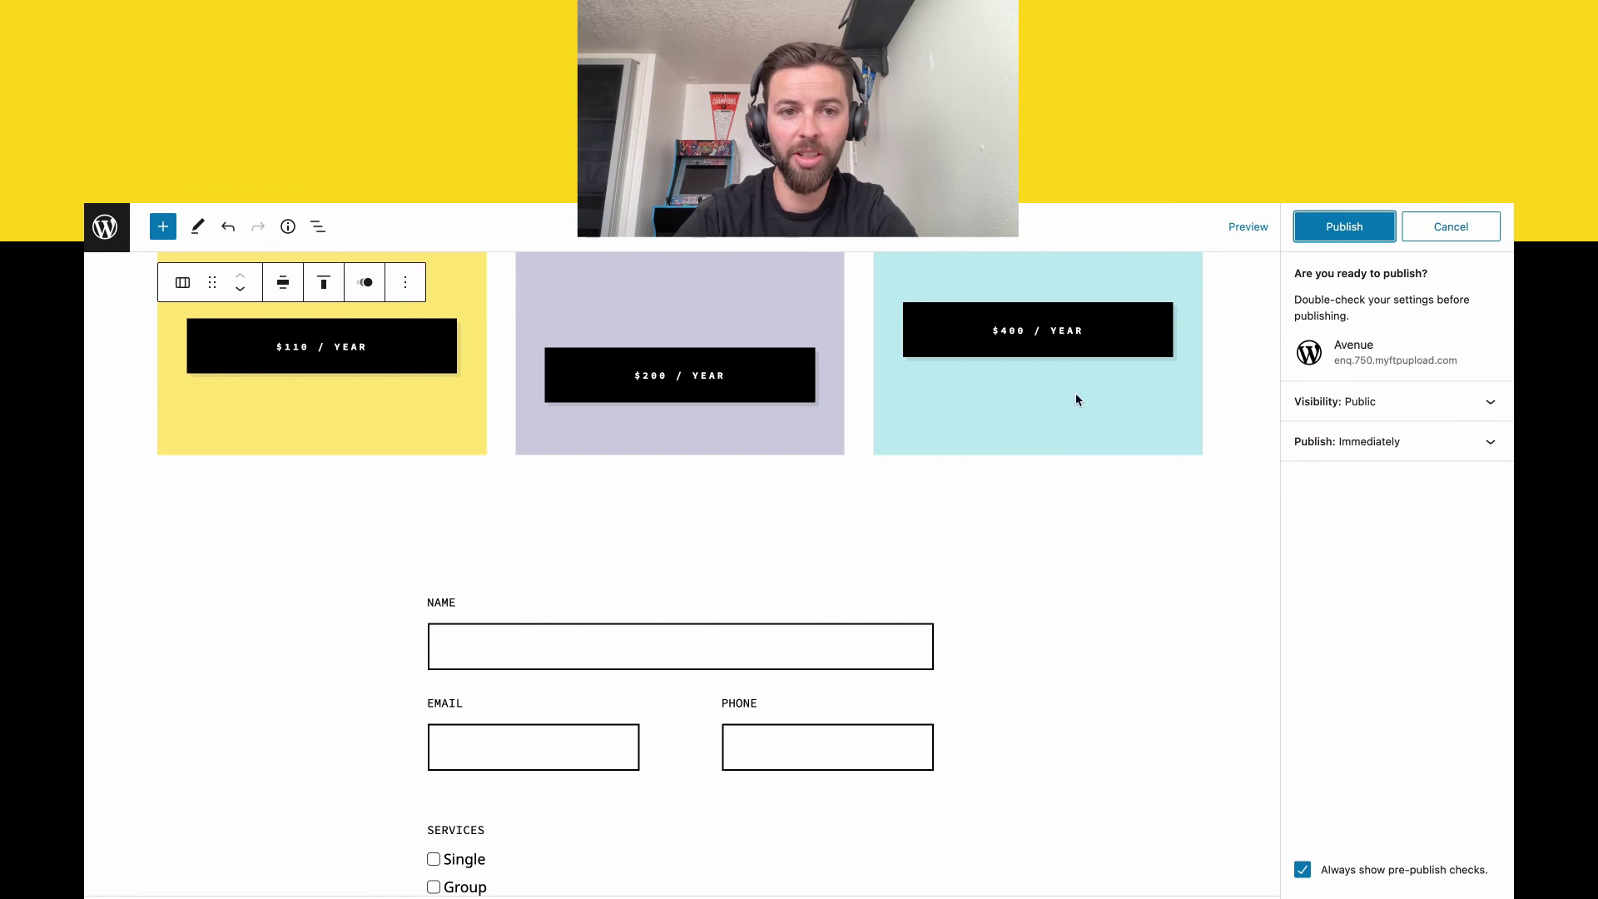
{"action": "key", "text": "Return"}
{"action": "scroll", "coordinate": [1162, 472], "scroll_direction": "up", "scroll_amount": 3}
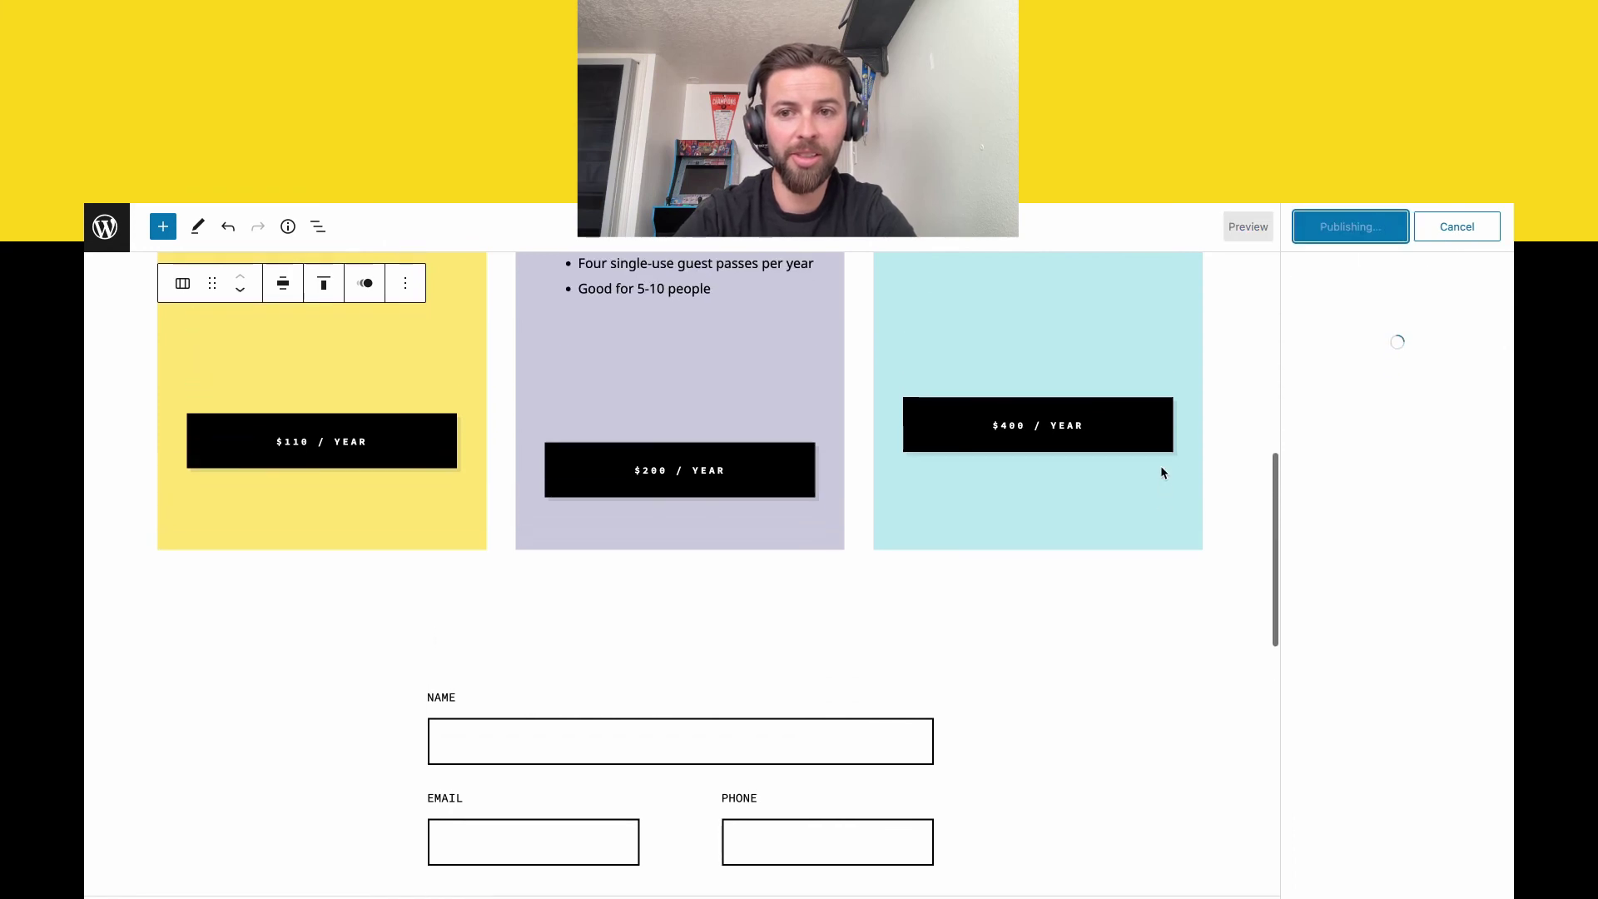
{"action": "scroll", "coordinate": [1161, 470], "scroll_direction": "up", "scroll_amount": 5}
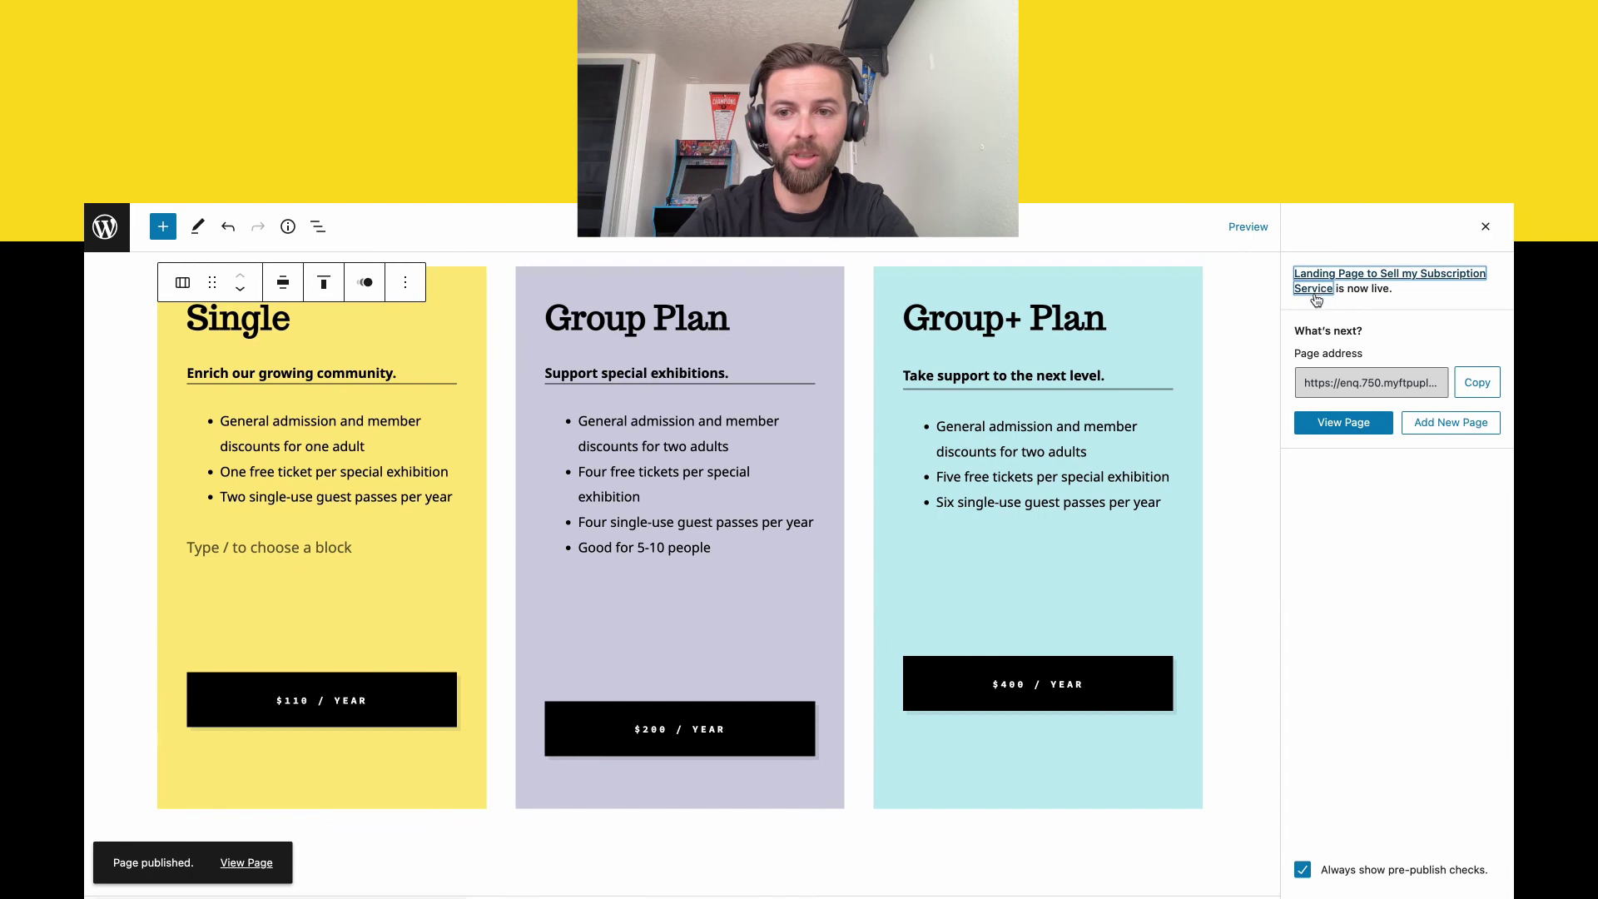
{"action": "left_click", "coordinate": [1464, 384]}
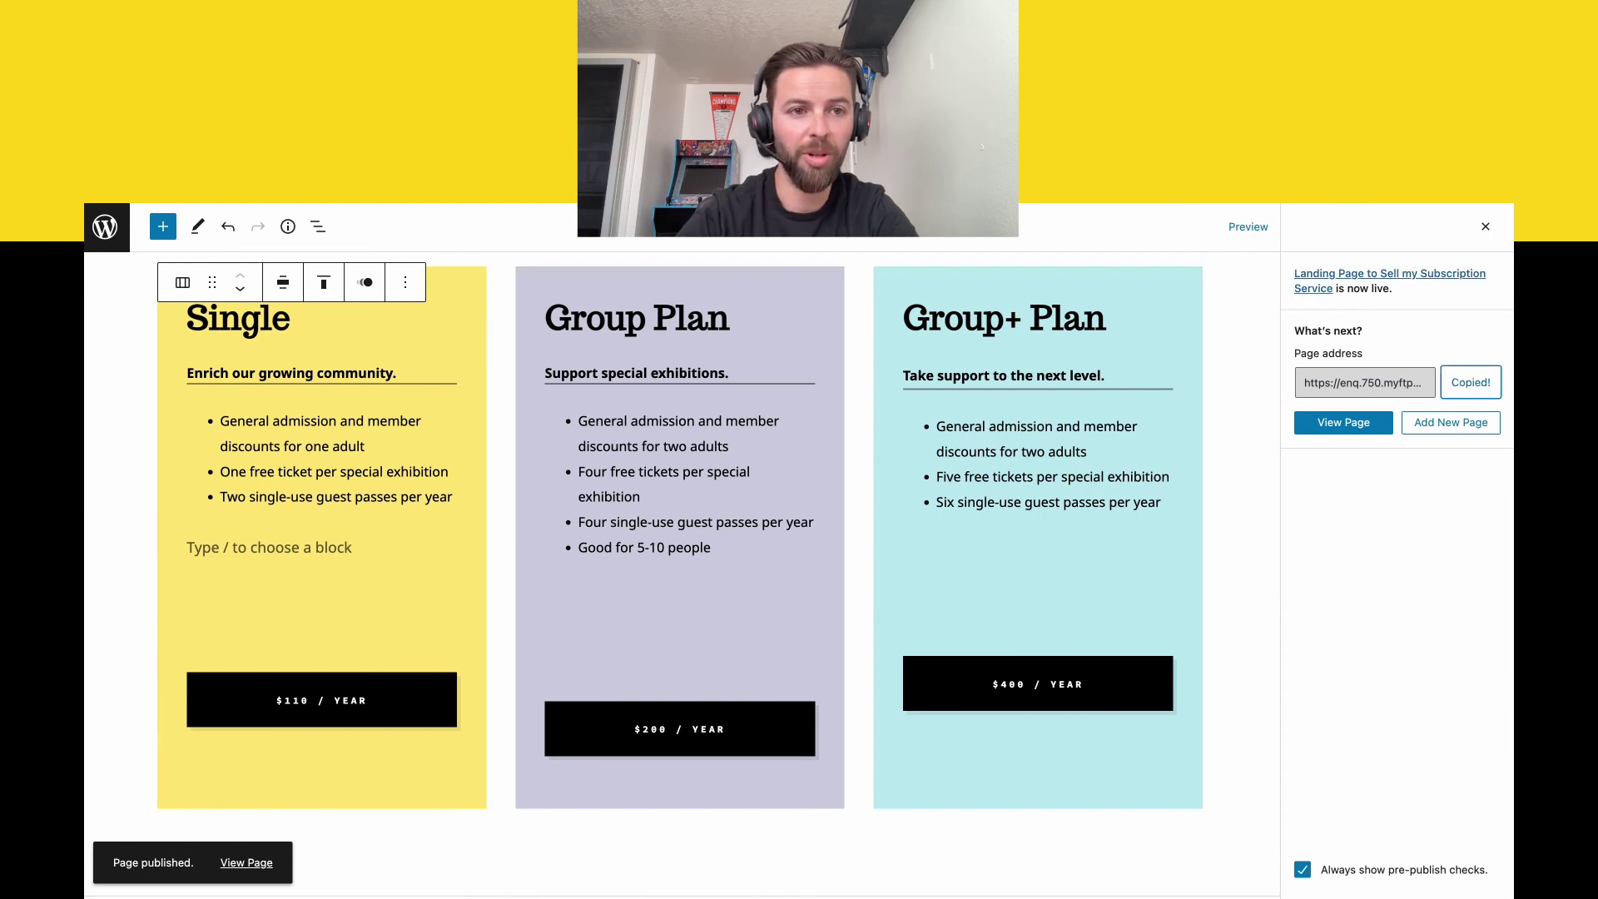
{"action": "key", "text": "super+t"}
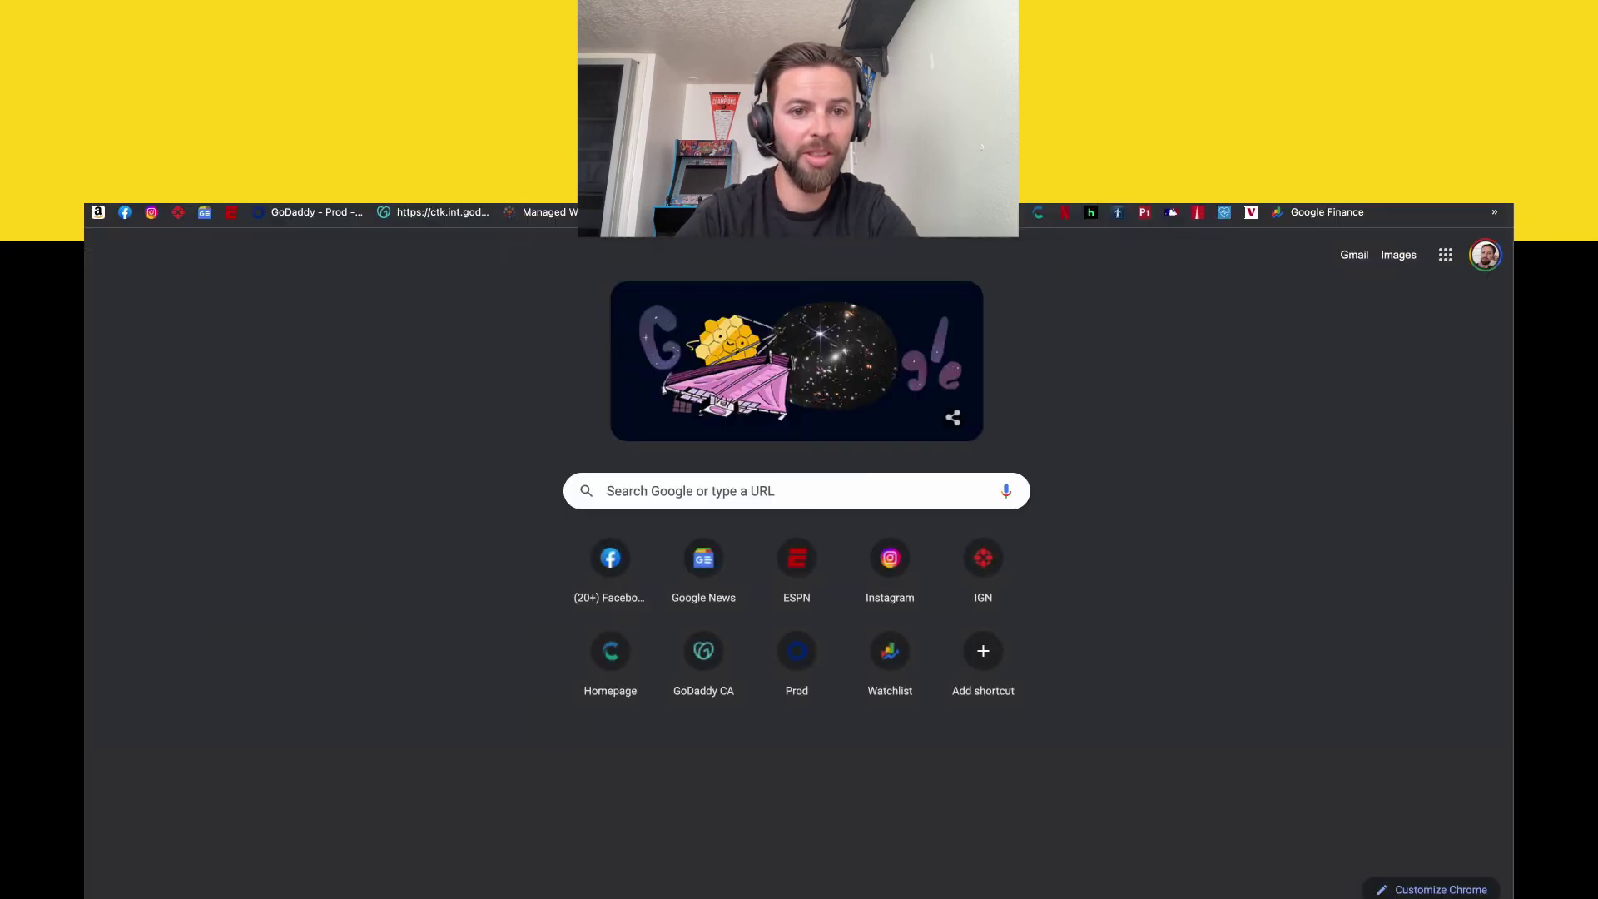
Load the live landing page and check the Single, Group Plan and Group+ Plan pricing tiers.
{"action": "key", "text": "ctrl+Tab"}
{"action": "scroll", "coordinate": [632, 350], "scroll_direction": "down", "scroll_amount": 6}
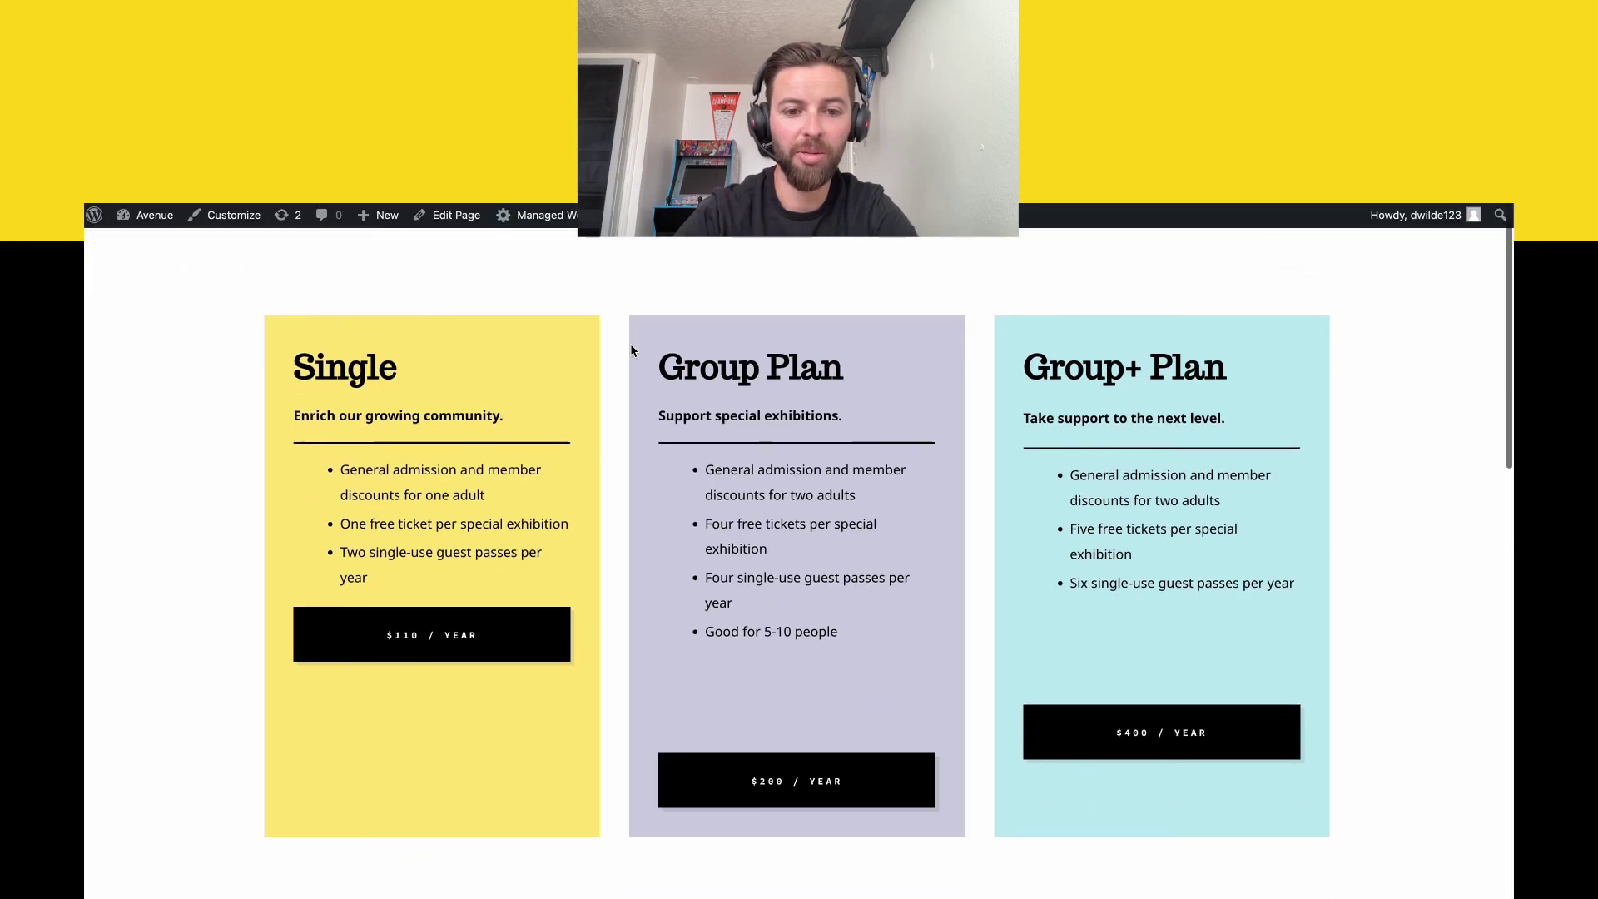
{"action": "scroll", "coordinate": [632, 351], "scroll_direction": "down", "scroll_amount": 2}
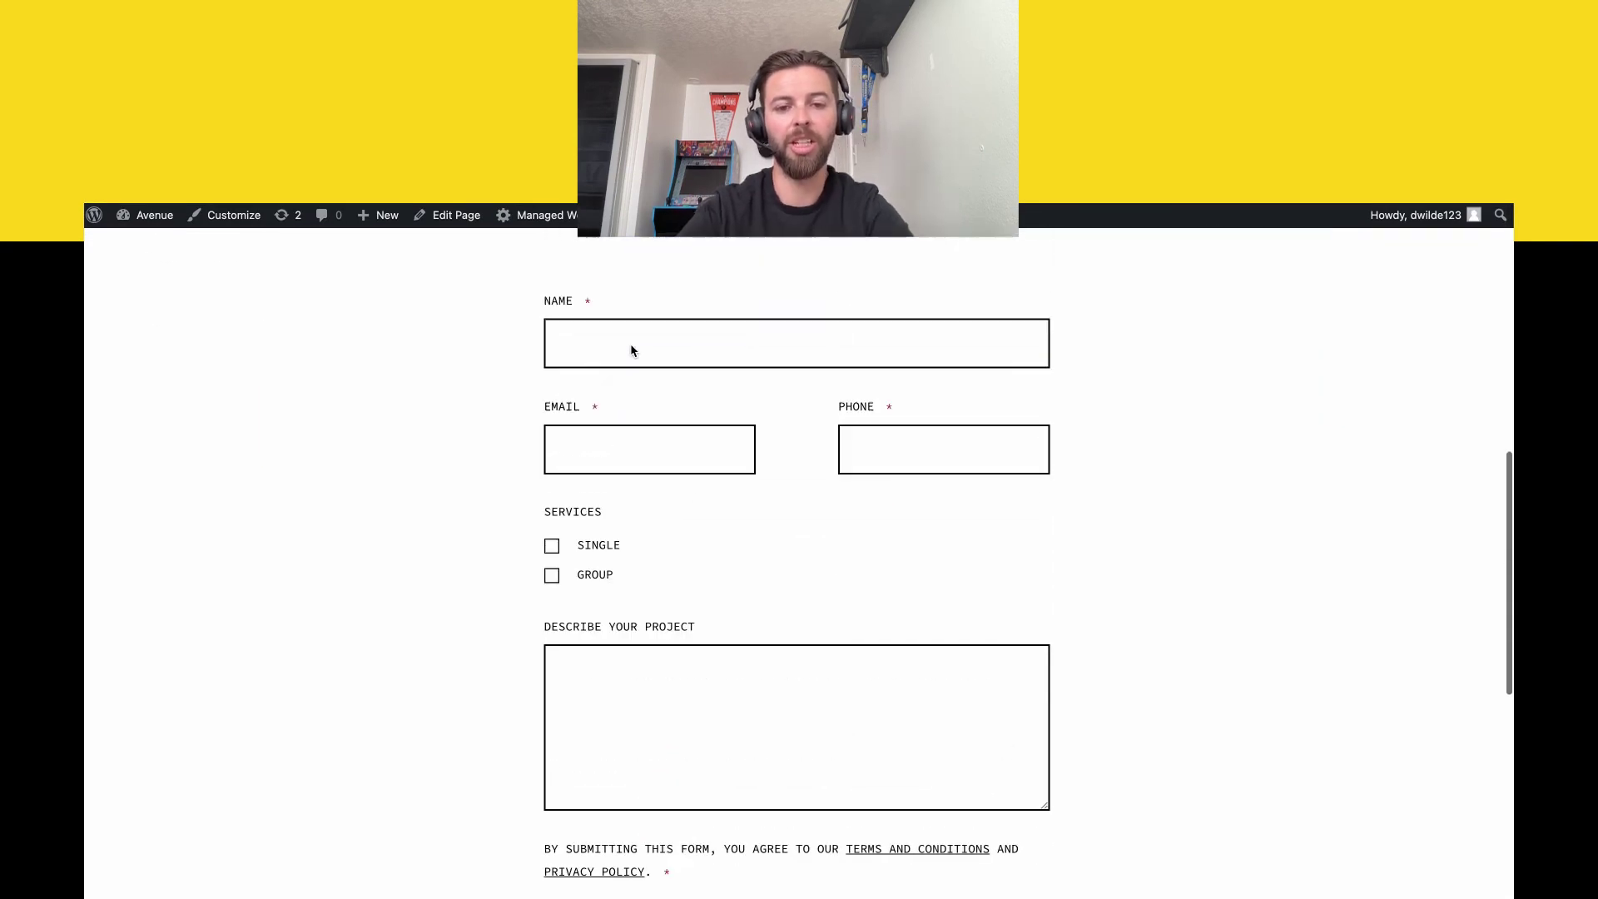
{"action": "scroll", "coordinate": [632, 351], "scroll_direction": "up", "scroll_amount": 9}
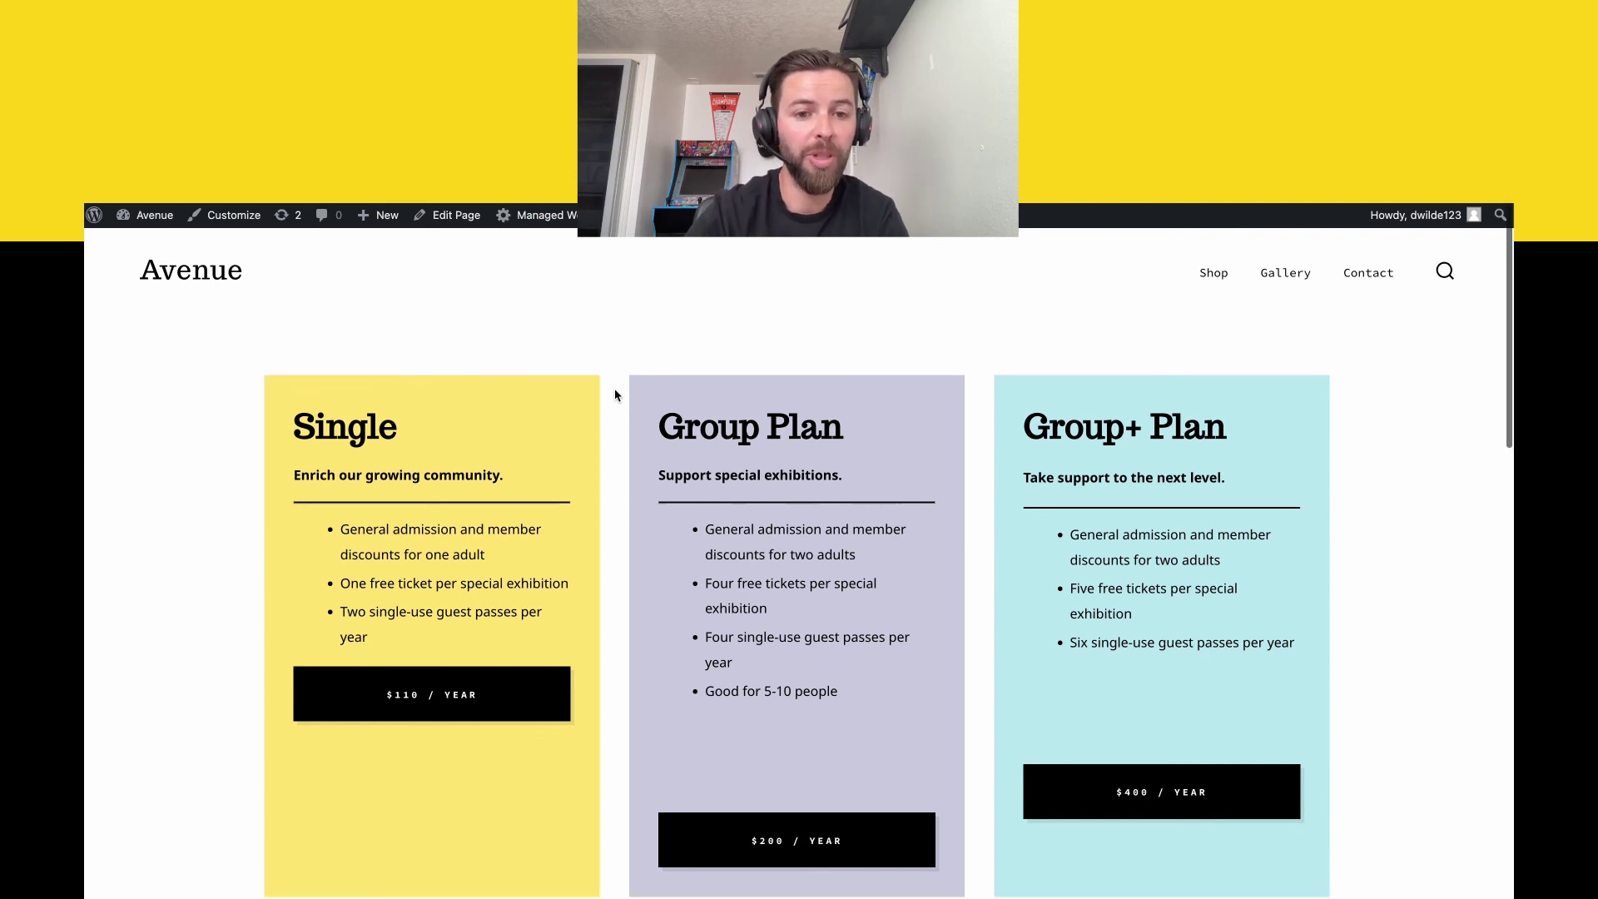
{"action": "scroll", "coordinate": [614, 395], "scroll_direction": "down", "scroll_amount": 1}
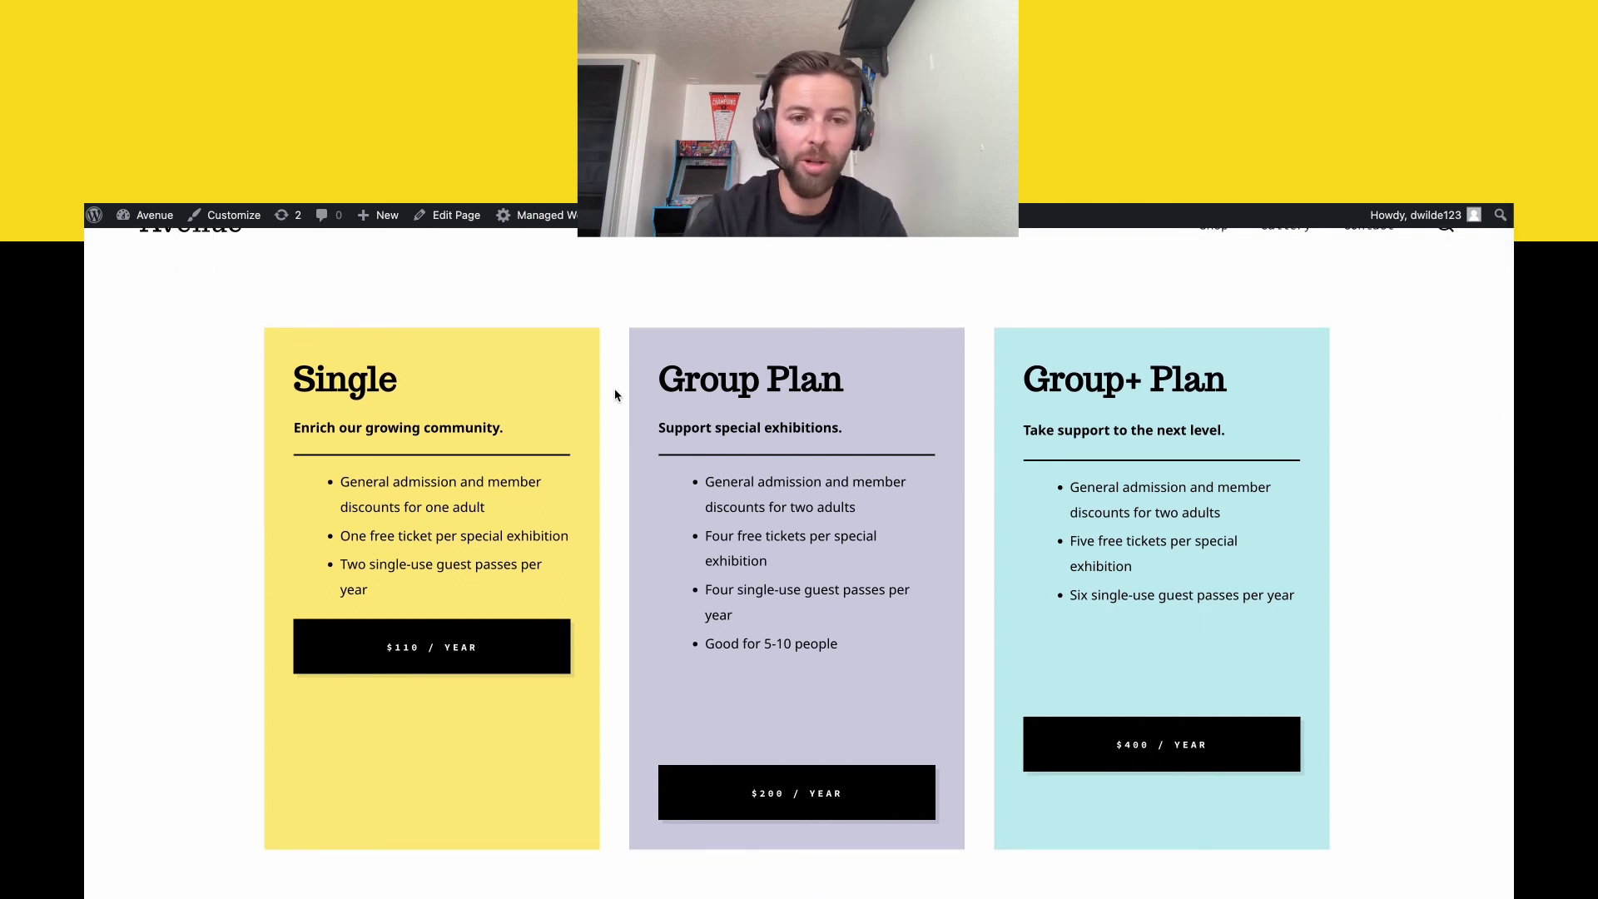
{"action": "scroll", "coordinate": [614, 394], "scroll_direction": "up", "scroll_amount": 1}
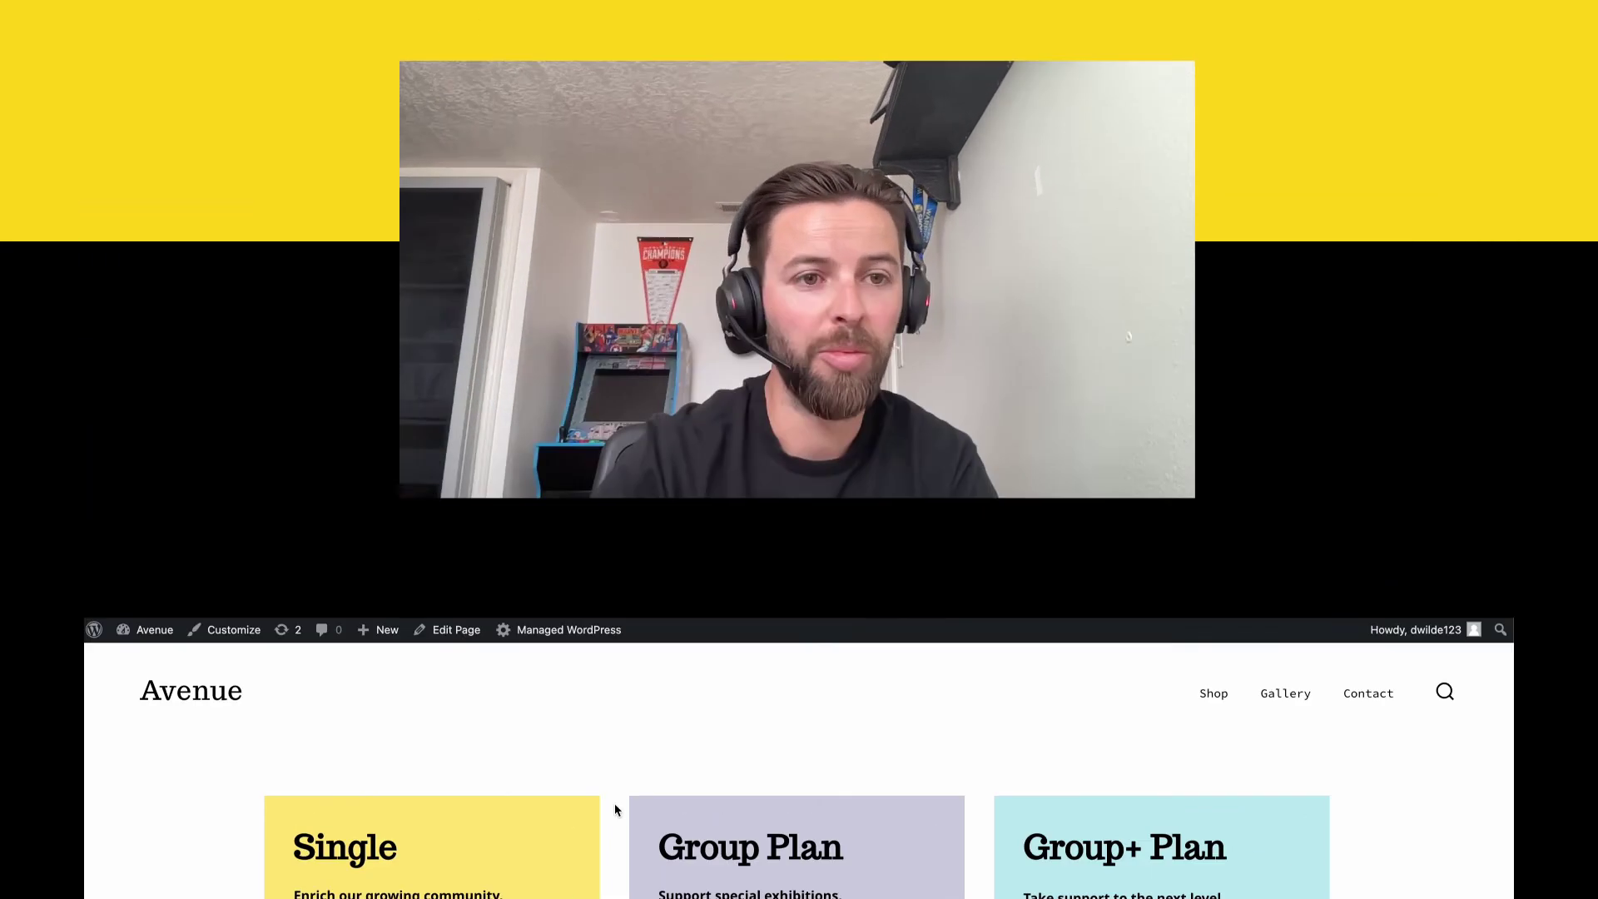